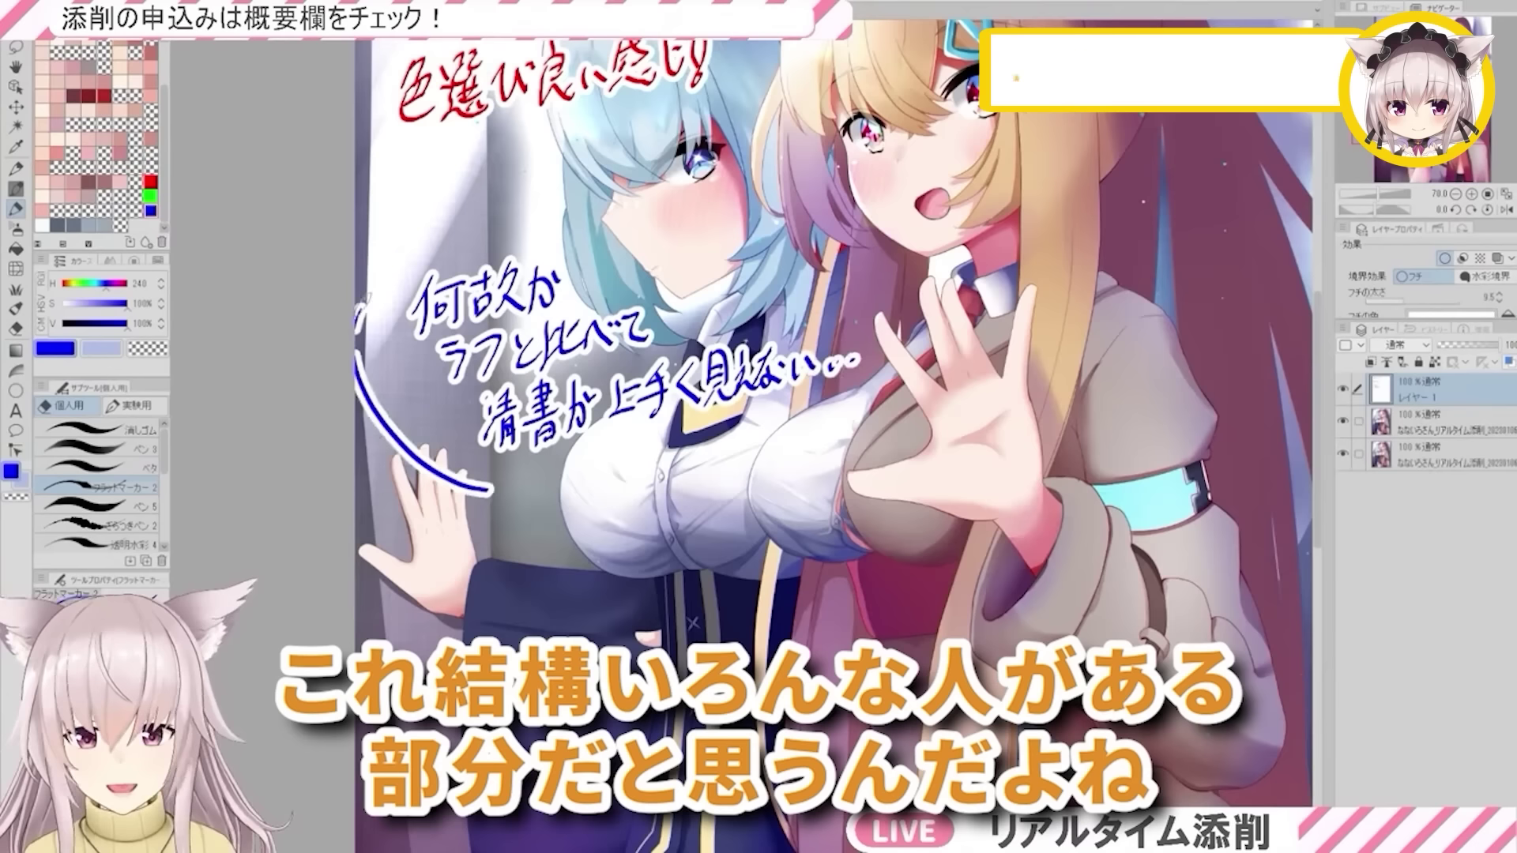
- Close a blue loop around the note asking why the clean line art looks worse than the rough
{"action": "mouse_move", "coordinate": [357, 316]}
{"action": "left_mouse_down"}
{"action": "mouse_move", "coordinate": [782, 176]}
{"action": "mouse_move", "coordinate": [878, 407]}
{"action": "mouse_move", "coordinate": [584, 478]}
{"action": "left_mouse_up"}
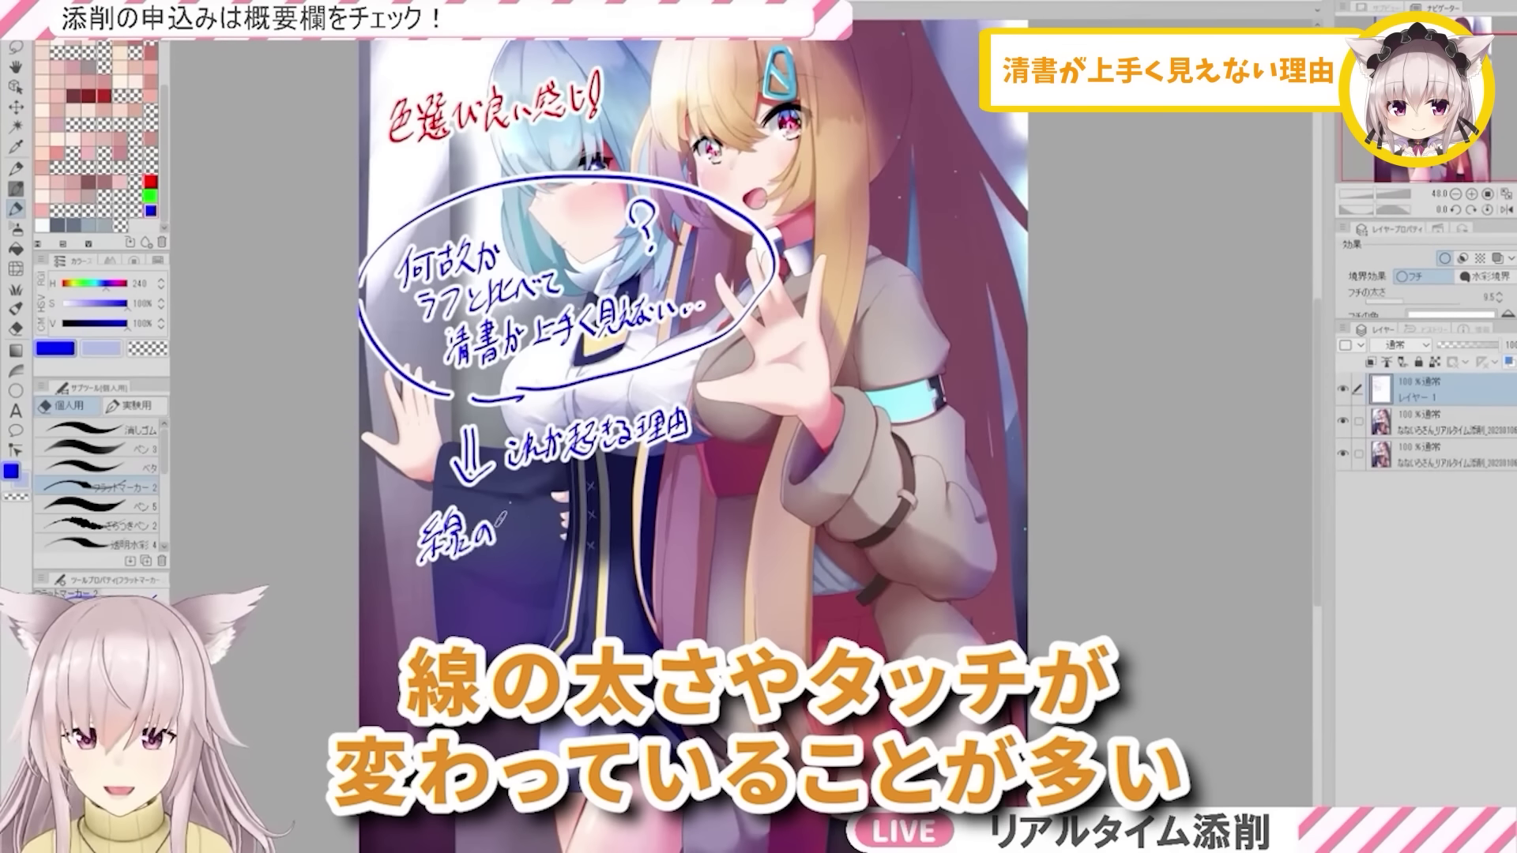
- Finish the note 線の太さやタッチが変わっている and give it a wavy underline
{"action": "mouse_move", "coordinate": [500, 517]}
{"action": "left_mouse_down"}
{"action": "mouse_move", "coordinate": [616, 523]}
{"action": "mouse_move", "coordinate": [677, 480]}
{"action": "mouse_move", "coordinate": [679, 510]}
{"action": "mouse_move", "coordinate": [689, 494]}
{"action": "mouse_move", "coordinate": [794, 486]}
{"action": "left_mouse_up"}
{"action": "left_click_drag", "start_coordinate": [427, 569], "coordinate": [797, 507]}
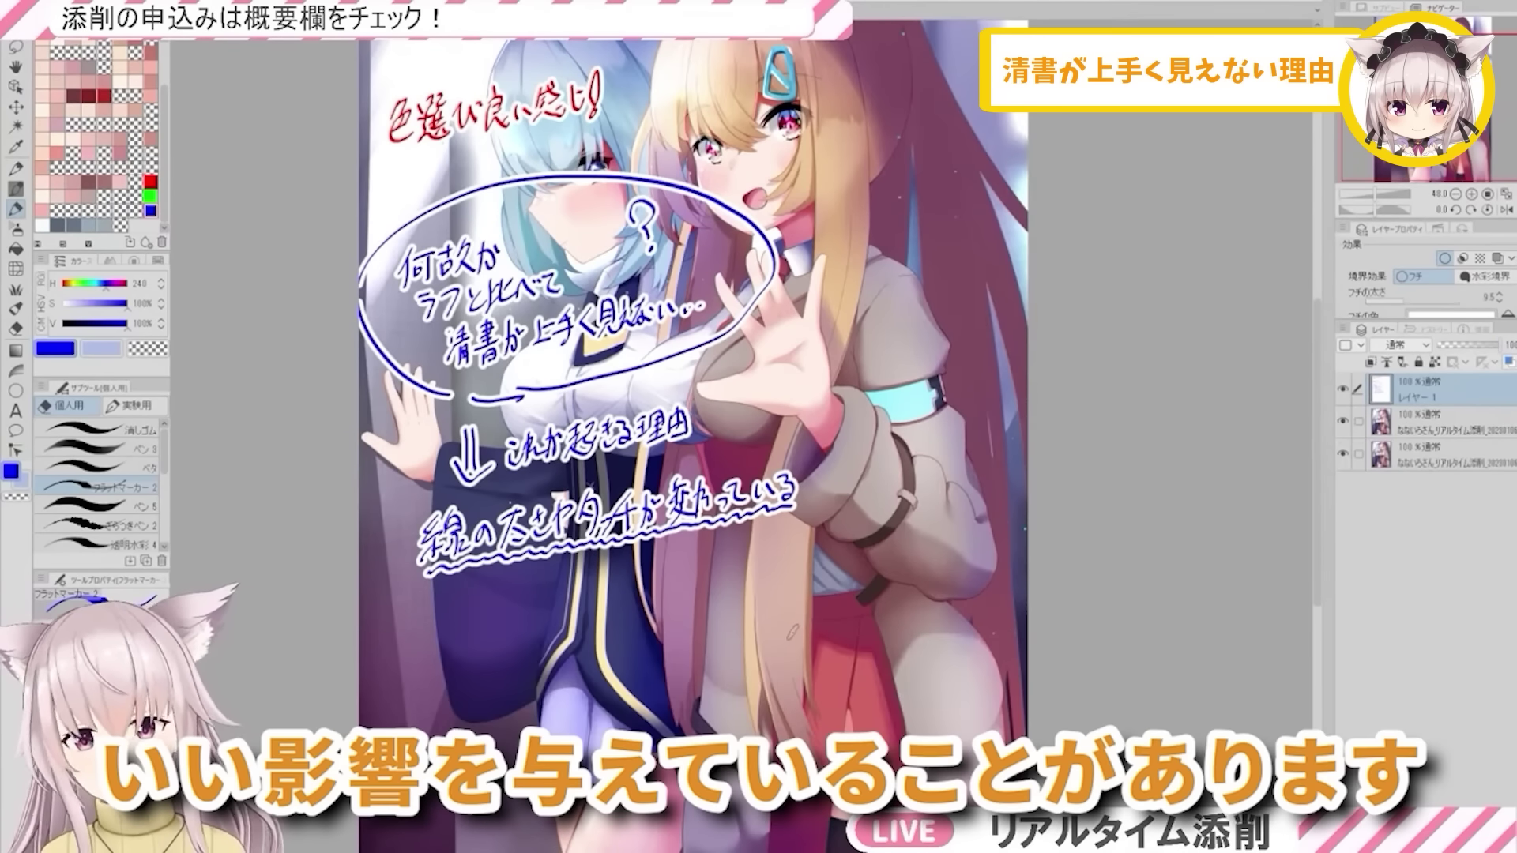
{"action": "left_click_drag", "start_coordinate": [459, 620], "coordinate": [545, 483]}
{"action": "scroll", "coordinate": [541, 484], "scroll_direction": "up", "scroll_amount": 3}
- Below it, begin the note 'ラフ→雑だが、太さやタッチにランダムさ'
{"action": "left_click_drag", "start_coordinate": [702, 444], "coordinate": [722, 436]}
{"action": "mouse_move", "coordinate": [825, 420]}
{"action": "left_mouse_down"}
{"action": "mouse_move", "coordinate": [842, 438]}
{"action": "mouse_move", "coordinate": [868, 409]}
{"action": "left_mouse_up"}
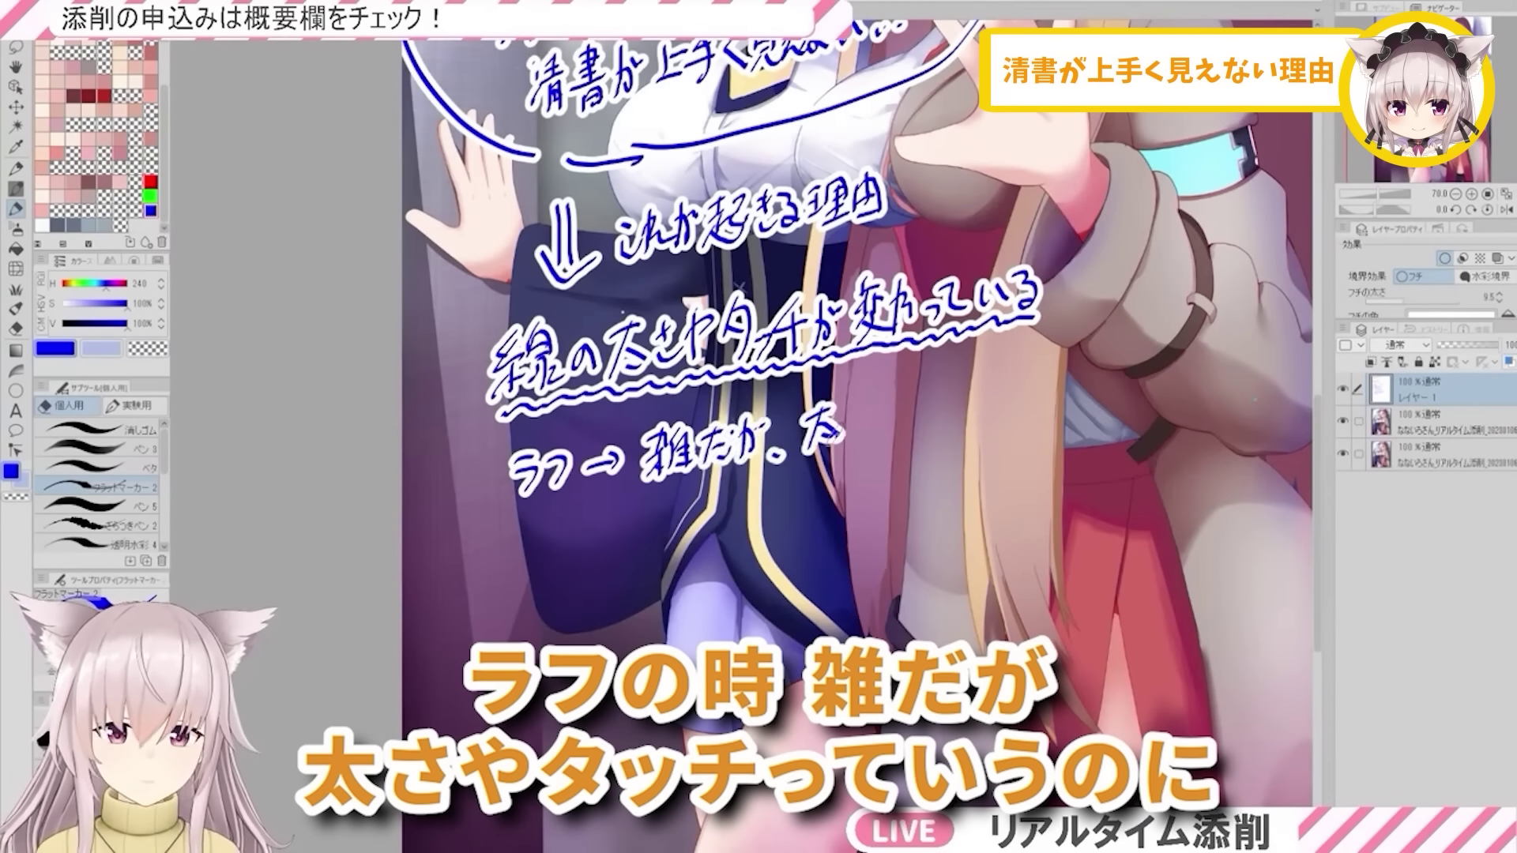
{"action": "left_click_drag", "start_coordinate": [854, 400], "coordinate": [868, 435]}
{"action": "left_click_drag", "start_coordinate": [873, 418], "coordinate": [898, 417]}
{"action": "mouse_move", "coordinate": [880, 401]}
{"action": "left_mouse_down"}
{"action": "mouse_move", "coordinate": [891, 436]}
{"action": "mouse_move", "coordinate": [979, 431]}
{"action": "left_mouse_up"}
{"action": "mouse_move", "coordinate": [988, 380]}
{"action": "left_mouse_down"}
{"action": "mouse_move", "coordinate": [1062, 395]}
{"action": "mouse_move", "coordinate": [1165, 387]}
{"action": "left_mouse_up"}
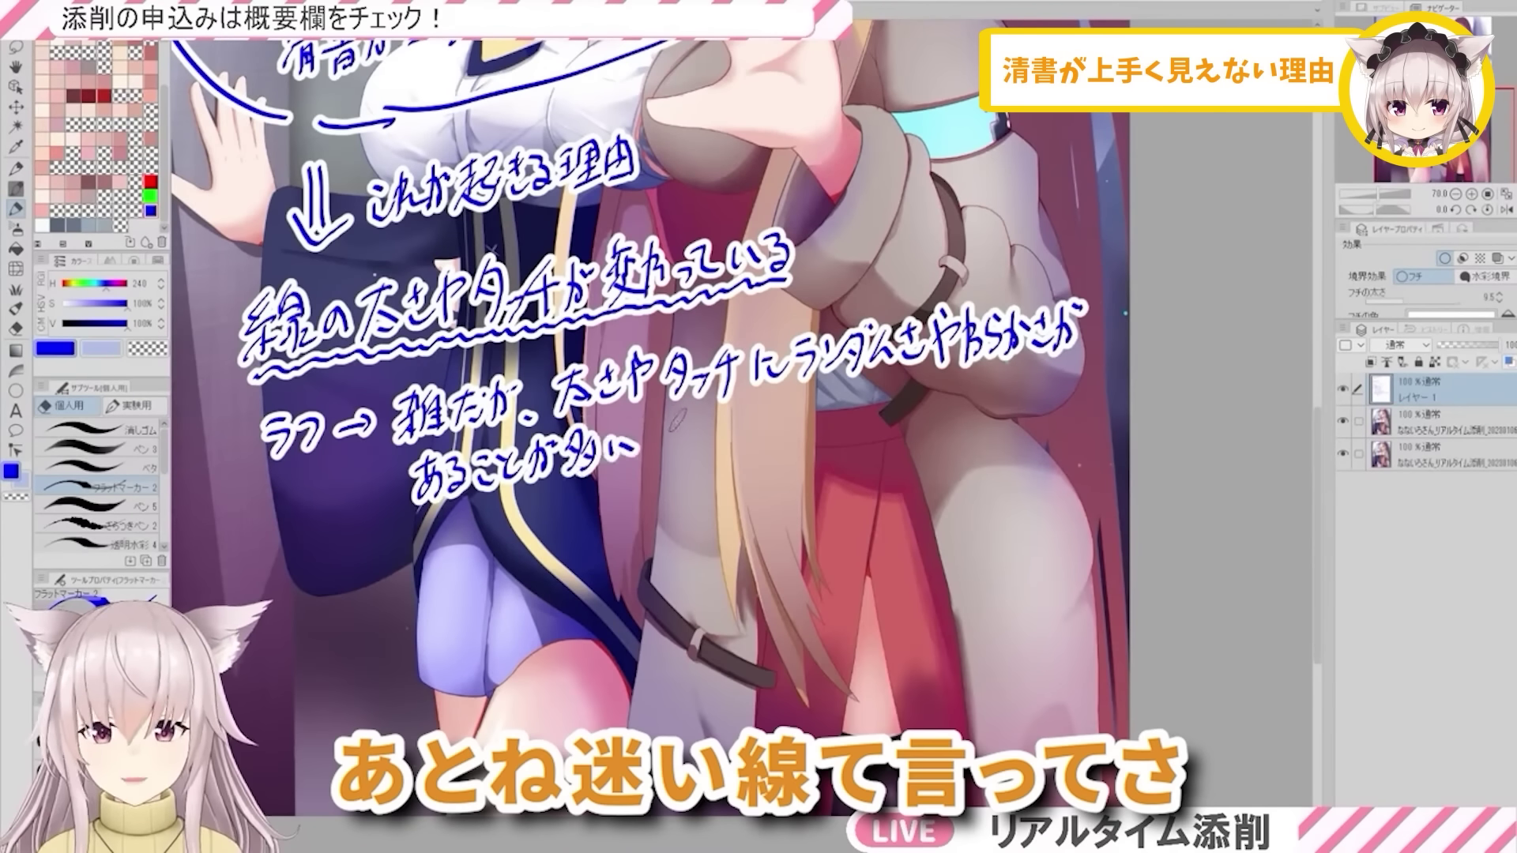
- End the rough-sketch note with あることが多い。, then sketch demo lines on the hair and undo them
{"action": "left_click_drag", "start_coordinate": [658, 450], "coordinate": [663, 459]}
{"action": "left_click_drag", "start_coordinate": [756, 429], "coordinate": [733, 513]}
{"action": "left_click_drag", "start_coordinate": [748, 466], "coordinate": [782, 627]}
{"action": "left_click_drag", "start_coordinate": [793, 624], "coordinate": [908, 664]}
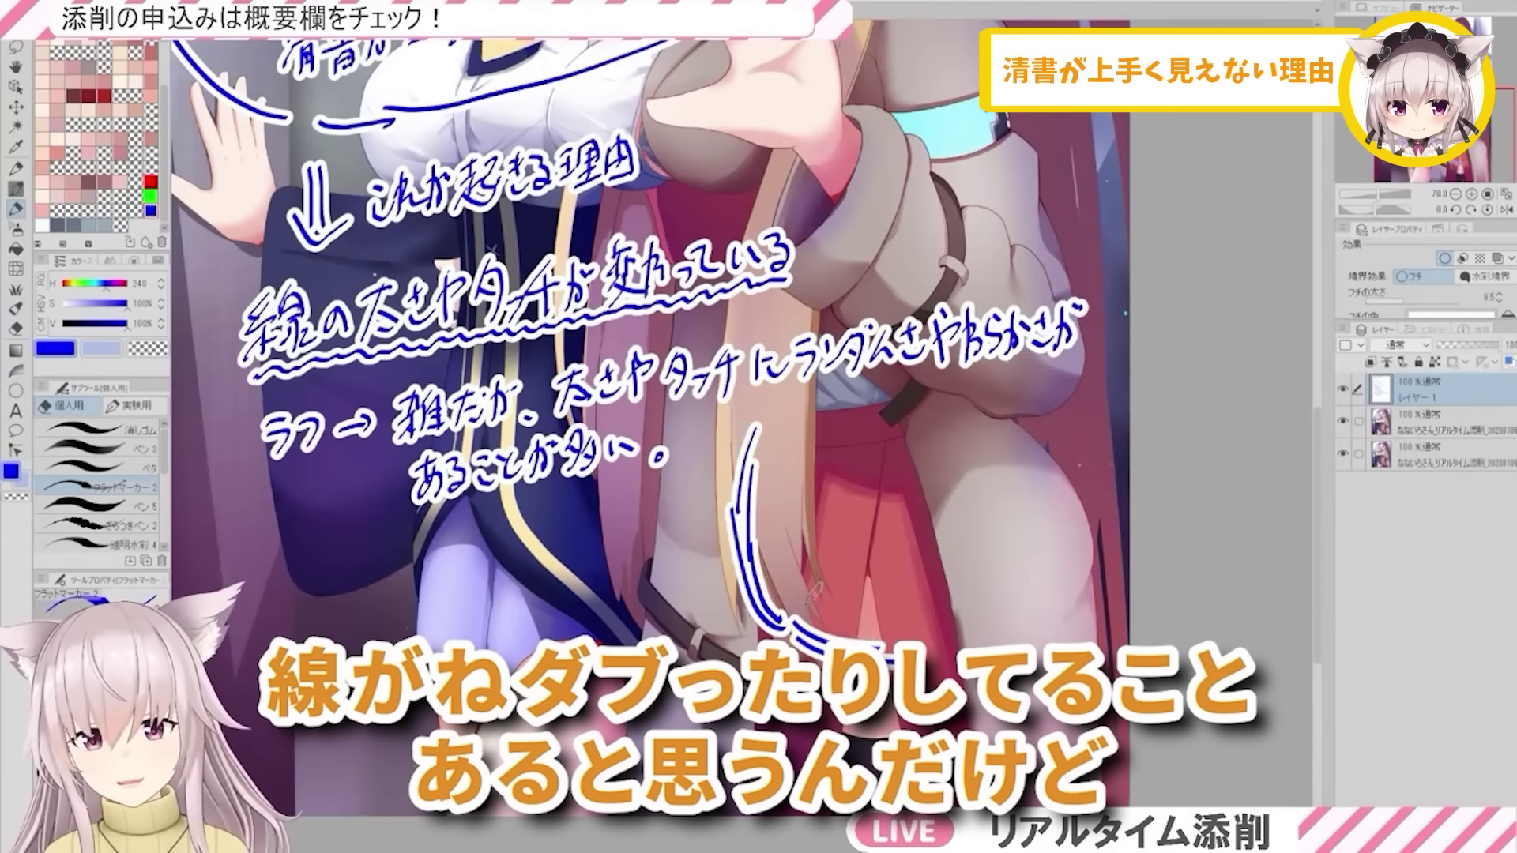
{"action": "key", "text": "ctrl+z"}
{"action": "key", "text": "ctrl+z"}
{"action": "key", "text": "ctrl+z"}
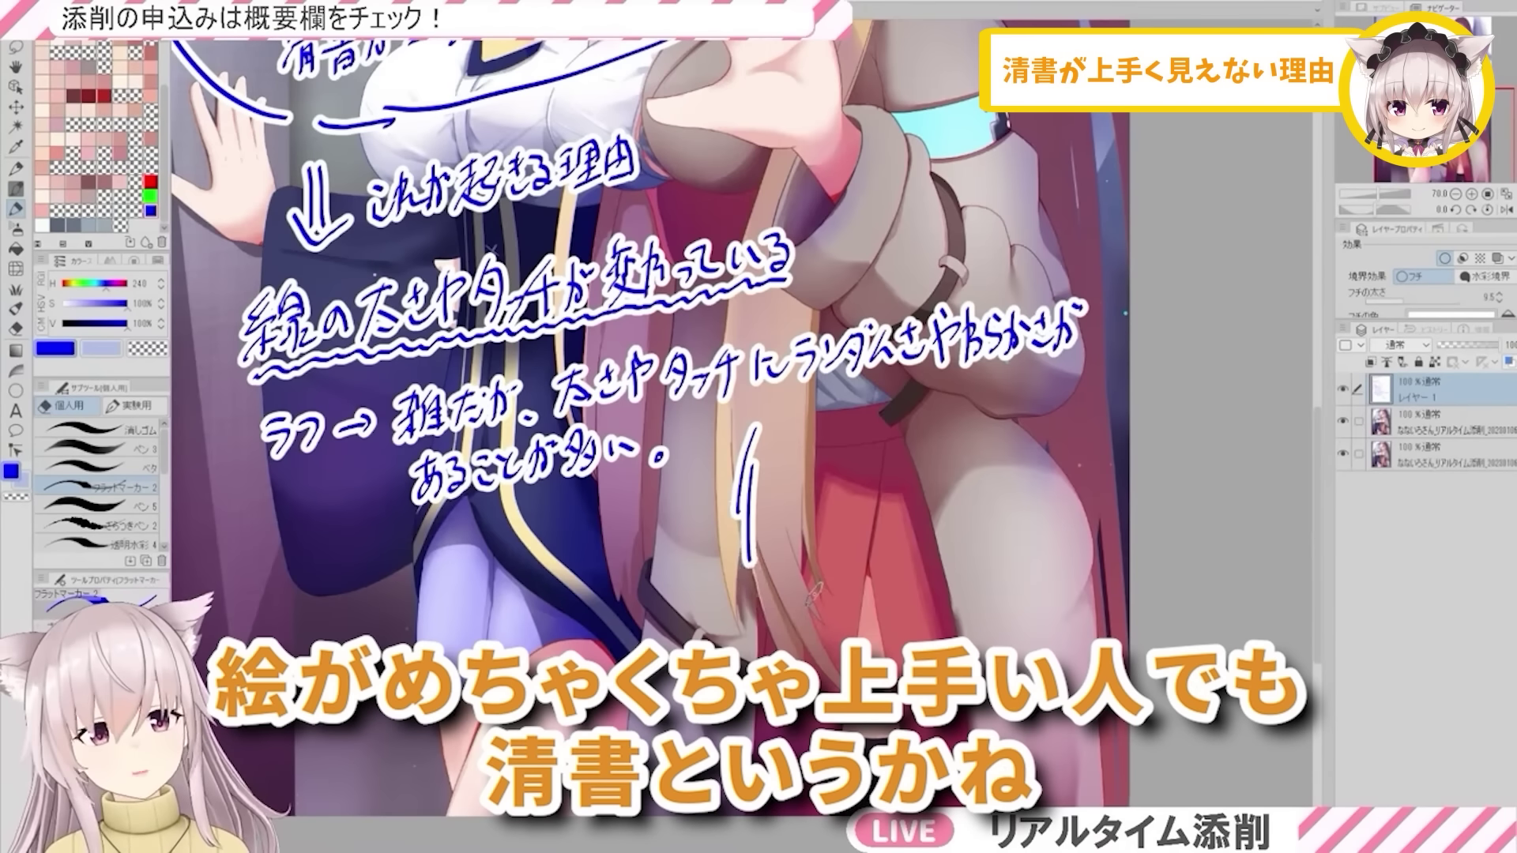
{"action": "key", "text": "ctrl+z"}
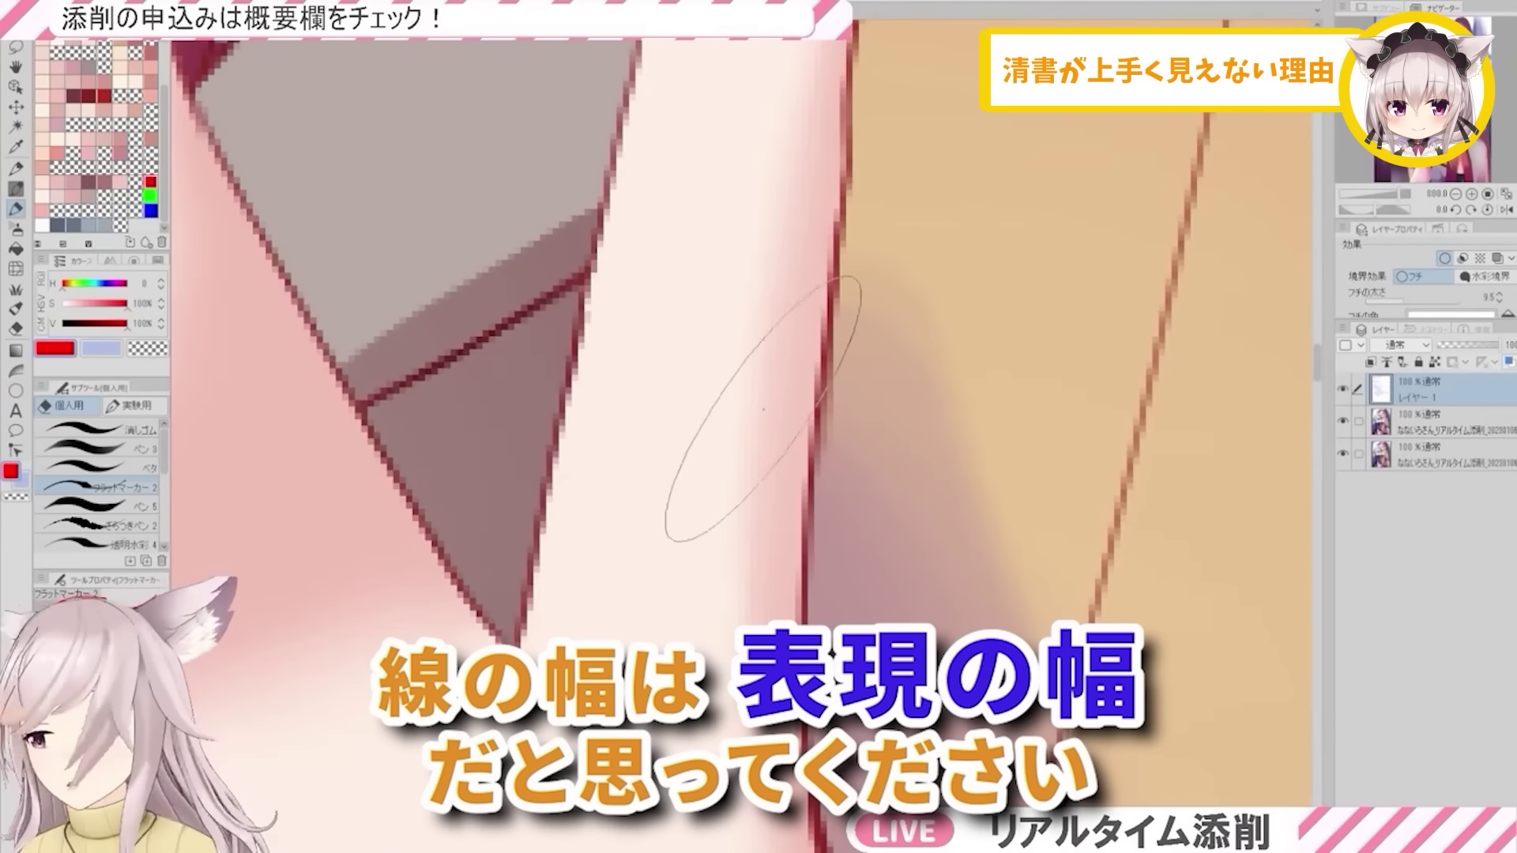
{"action": "scroll", "coordinate": [759, 387], "scroll_direction": "down", "scroll_amount": 2}
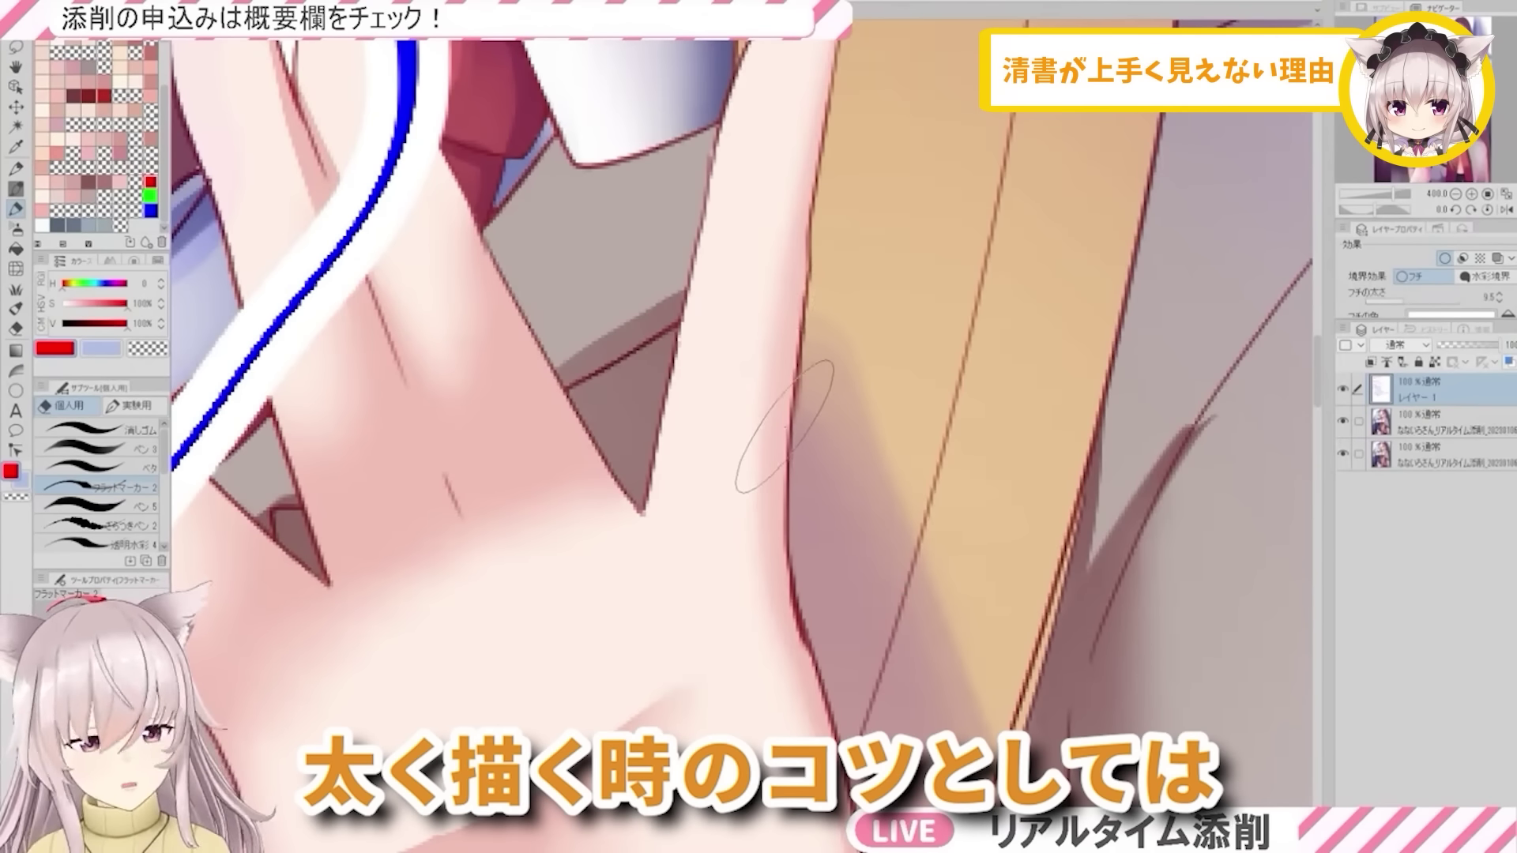
{"action": "scroll", "coordinate": [711, 316], "scroll_direction": "up", "scroll_amount": 5}
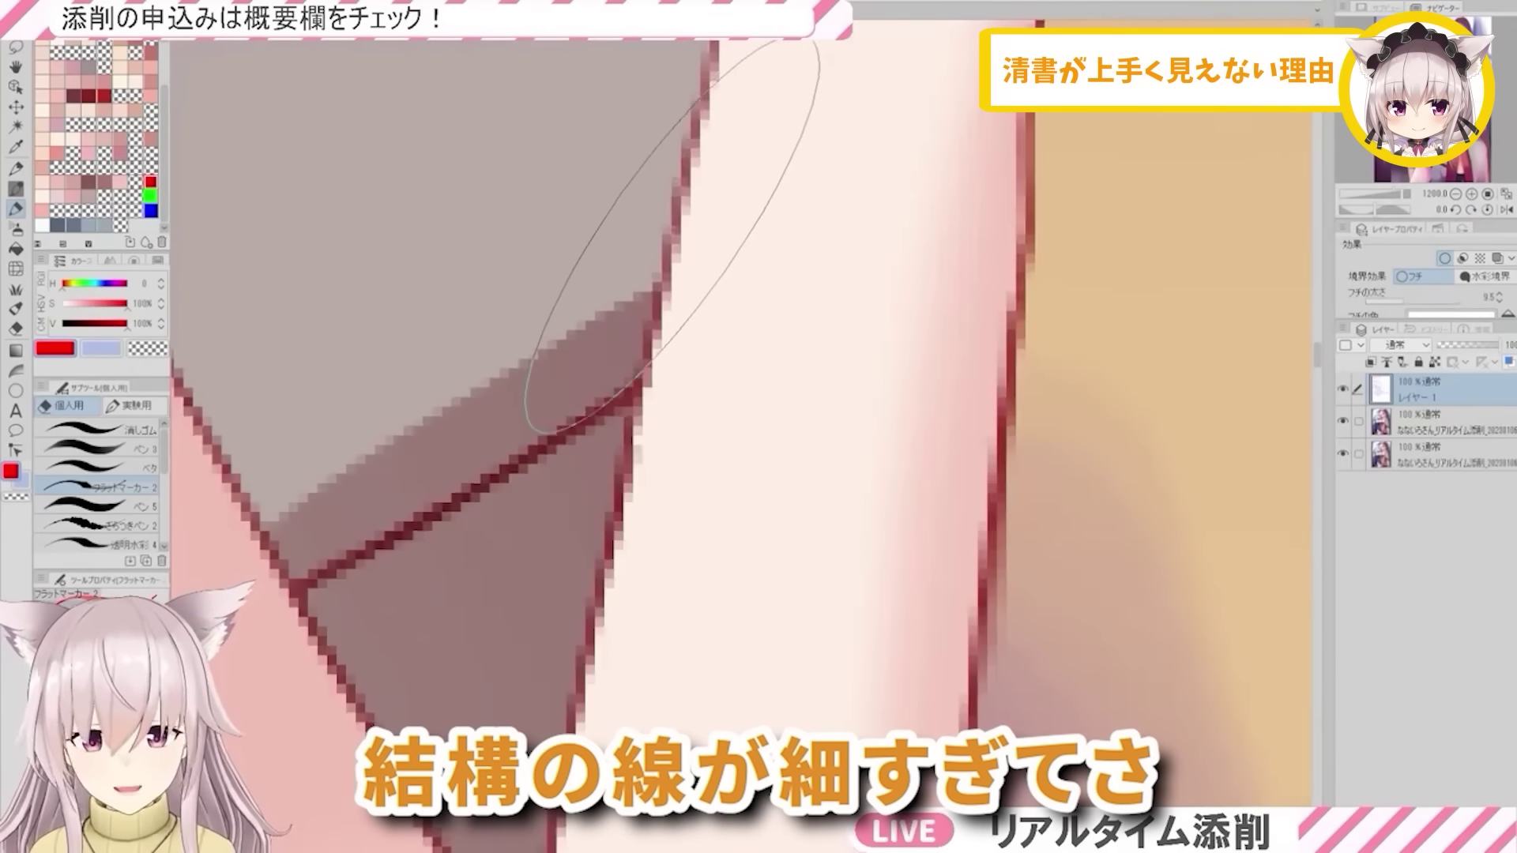
{"action": "scroll", "coordinate": [711, 395], "scroll_direction": "down", "scroll_amount": 5}
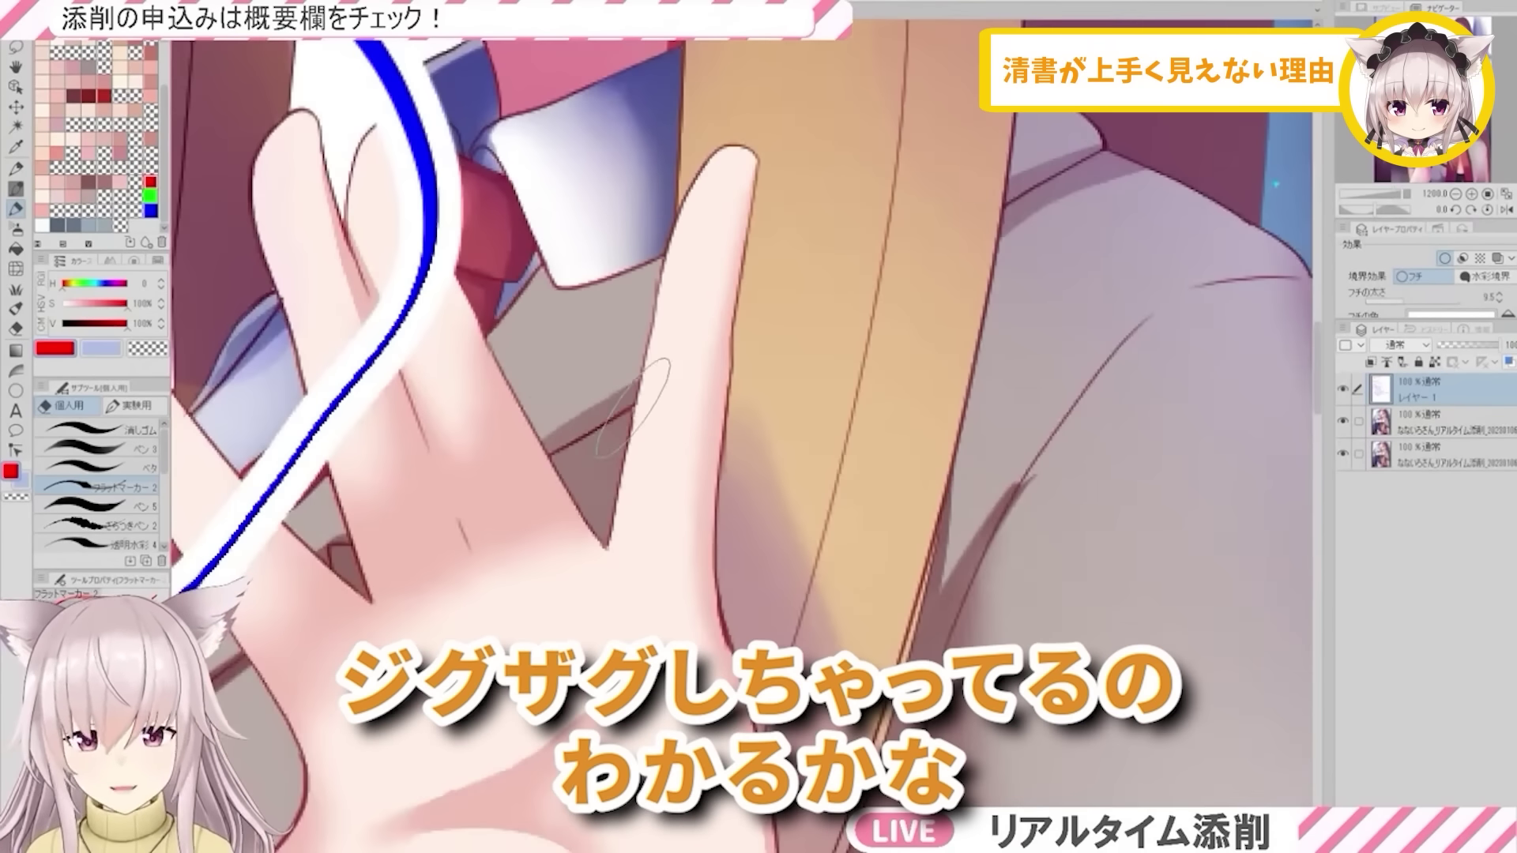
{"action": "scroll", "coordinate": [441, 377], "scroll_direction": "up", "scroll_amount": 2}
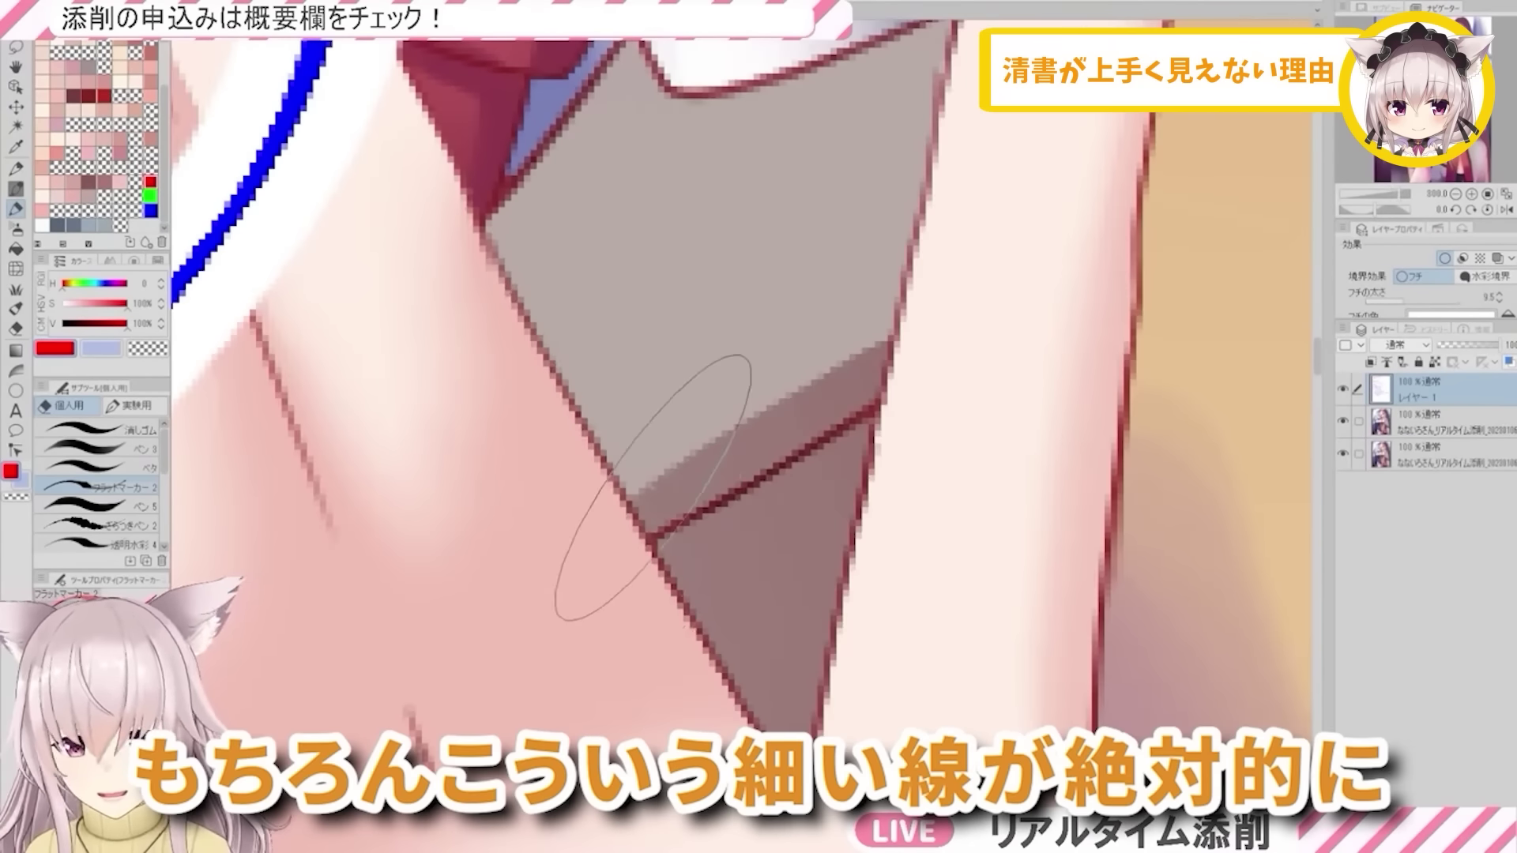
{"action": "scroll", "coordinate": [665, 506], "scroll_direction": "down", "scroll_amount": 3}
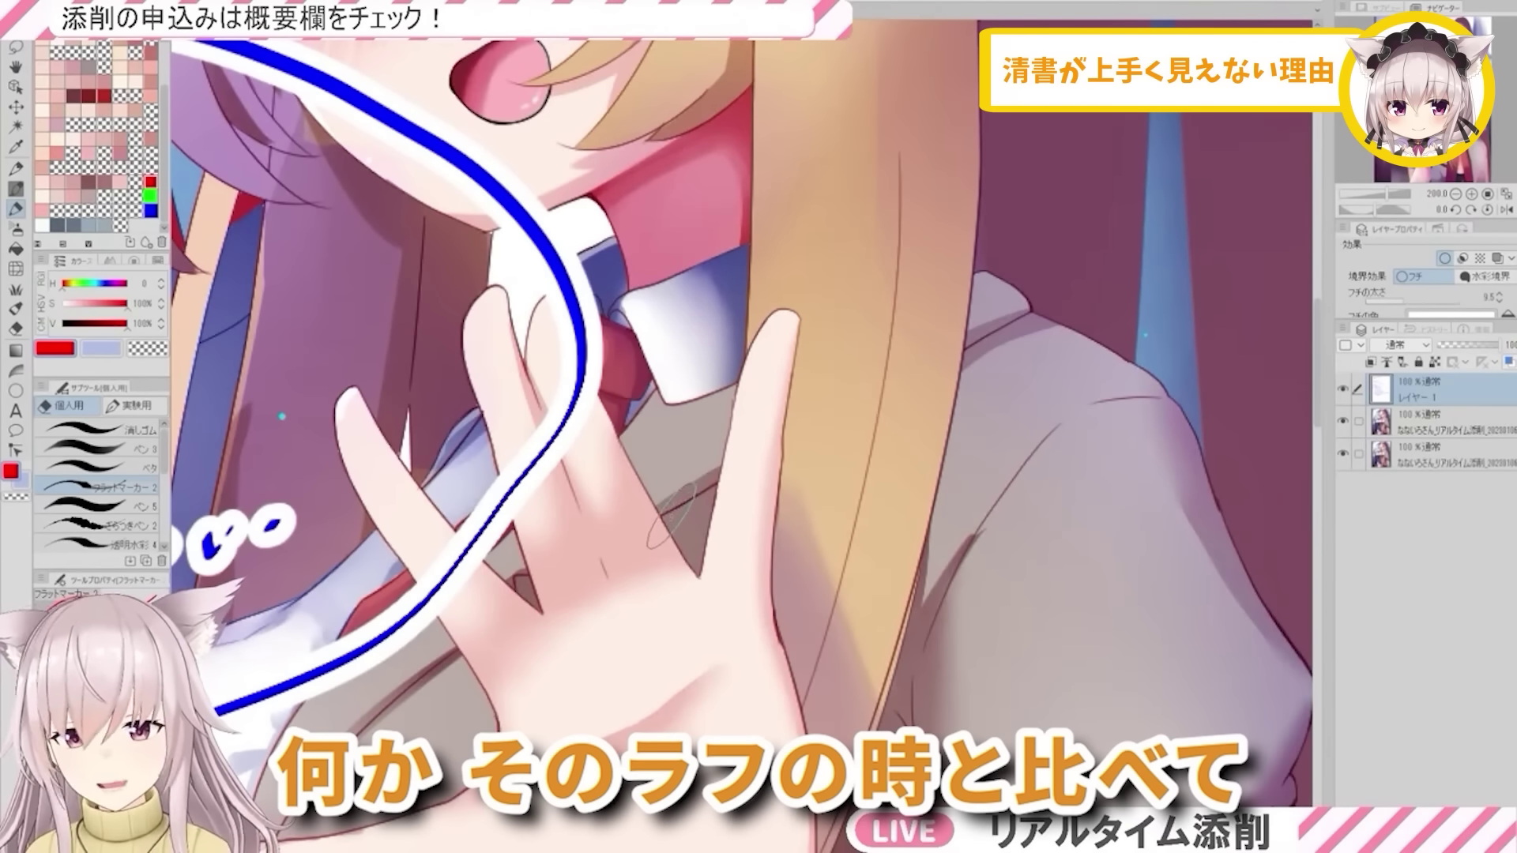
{"action": "scroll", "coordinate": [668, 515], "scroll_direction": "down", "scroll_amount": 3}
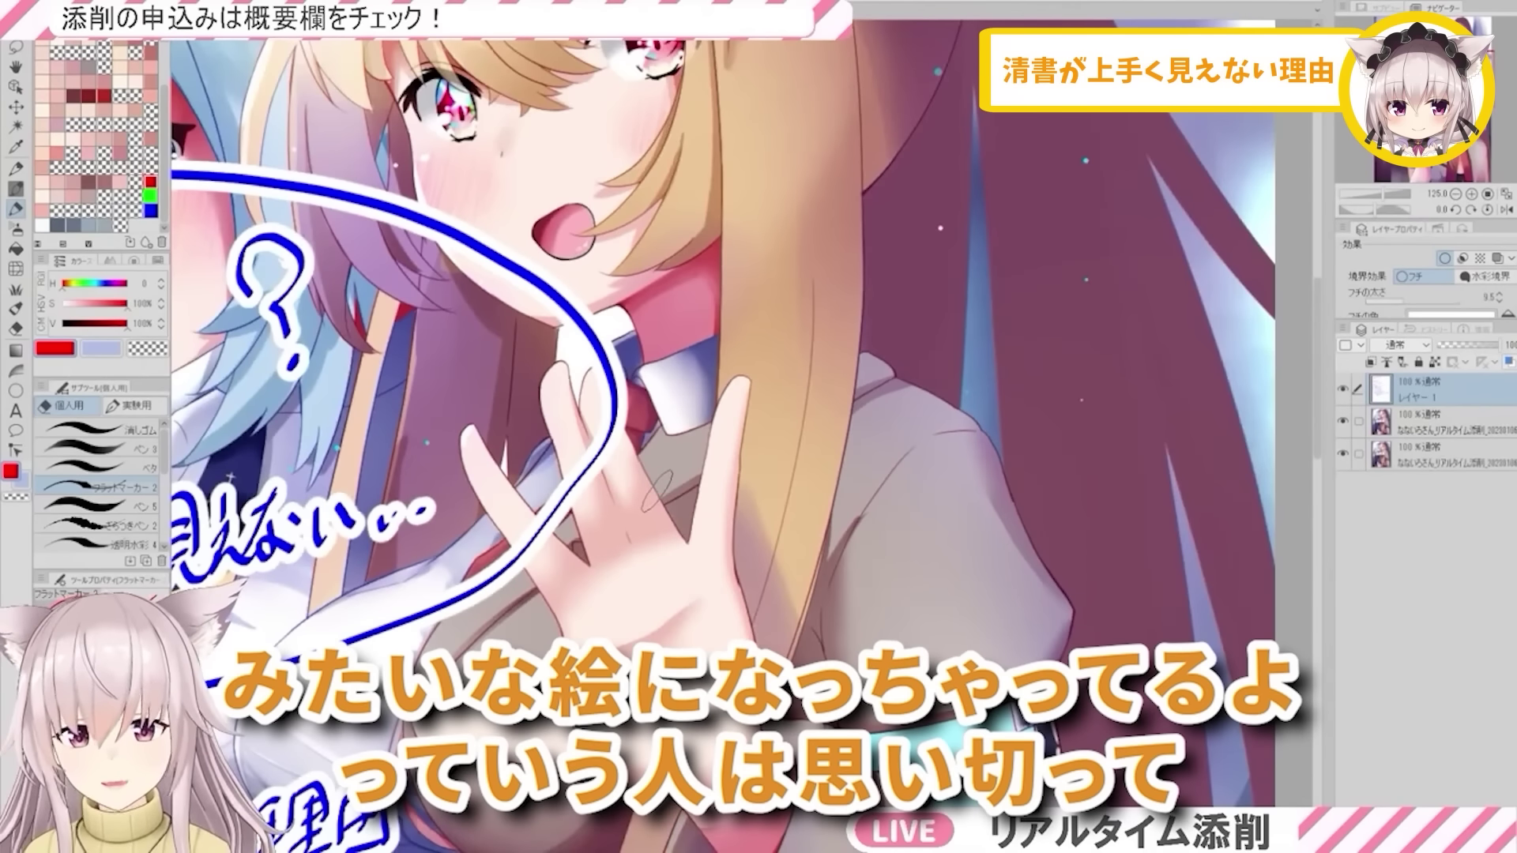
{"action": "scroll", "coordinate": [731, 403], "scroll_direction": "up", "scroll_amount": 4}
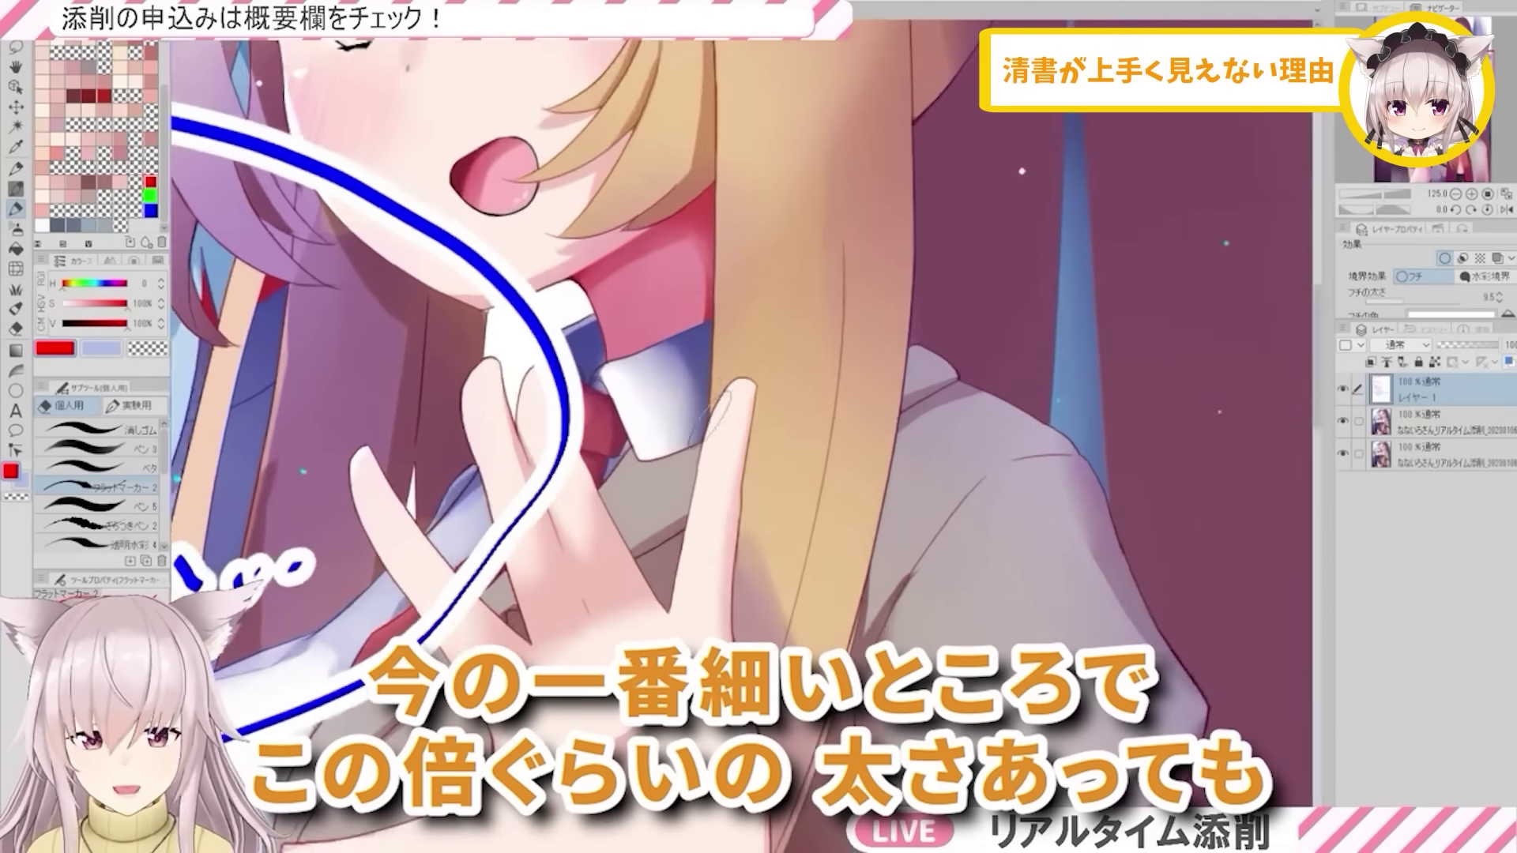
{"action": "scroll", "coordinate": [711, 458], "scroll_direction": "down", "scroll_amount": 2}
{"action": "scroll", "coordinate": [701, 502], "scroll_direction": "up", "scroll_amount": 1}
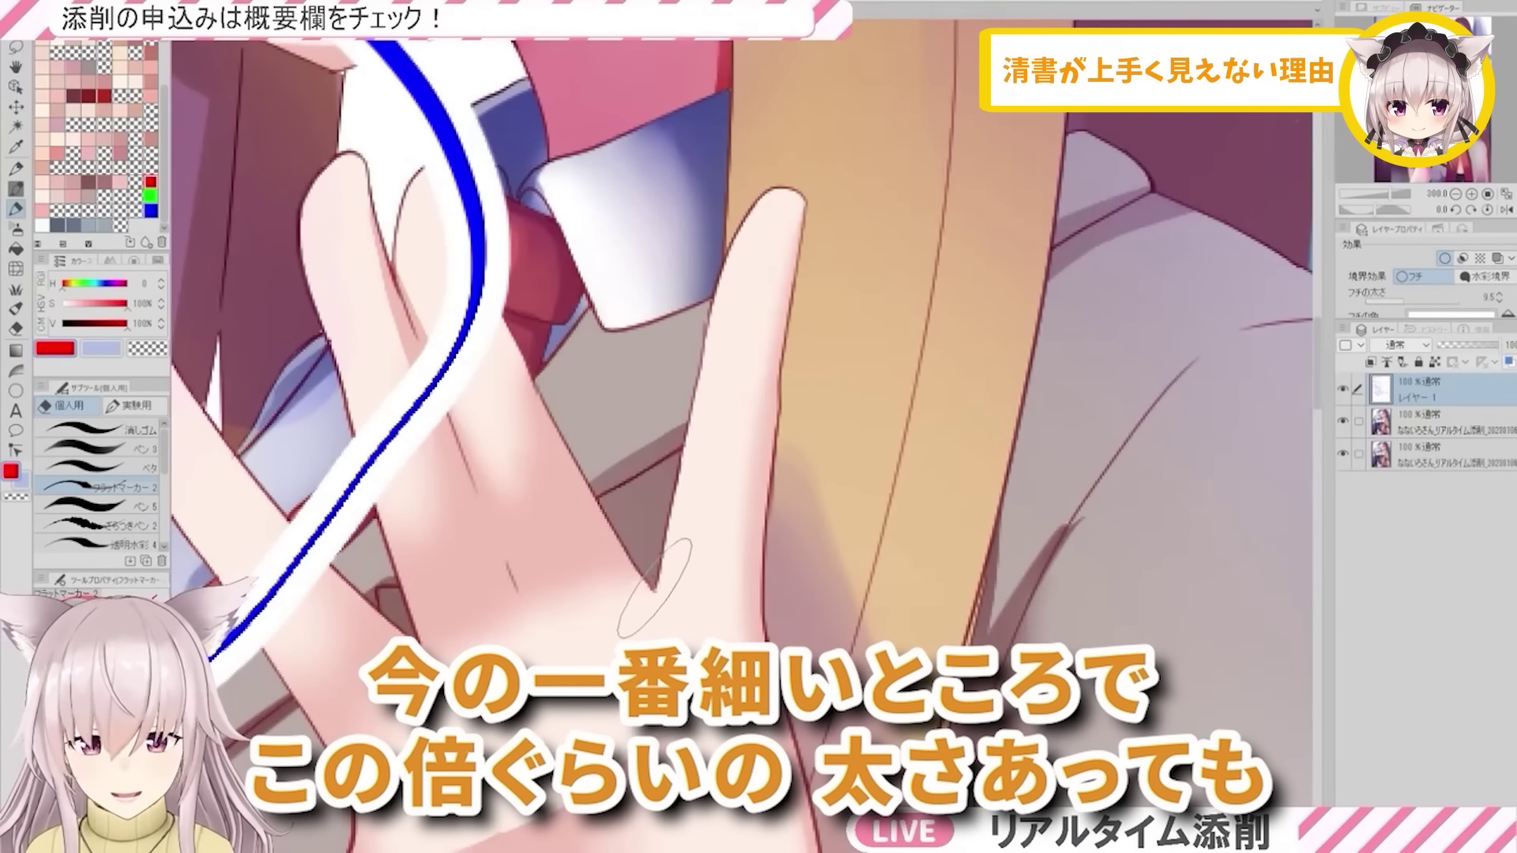
{"action": "scroll", "coordinate": [747, 229], "scroll_direction": "down", "scroll_amount": 6}
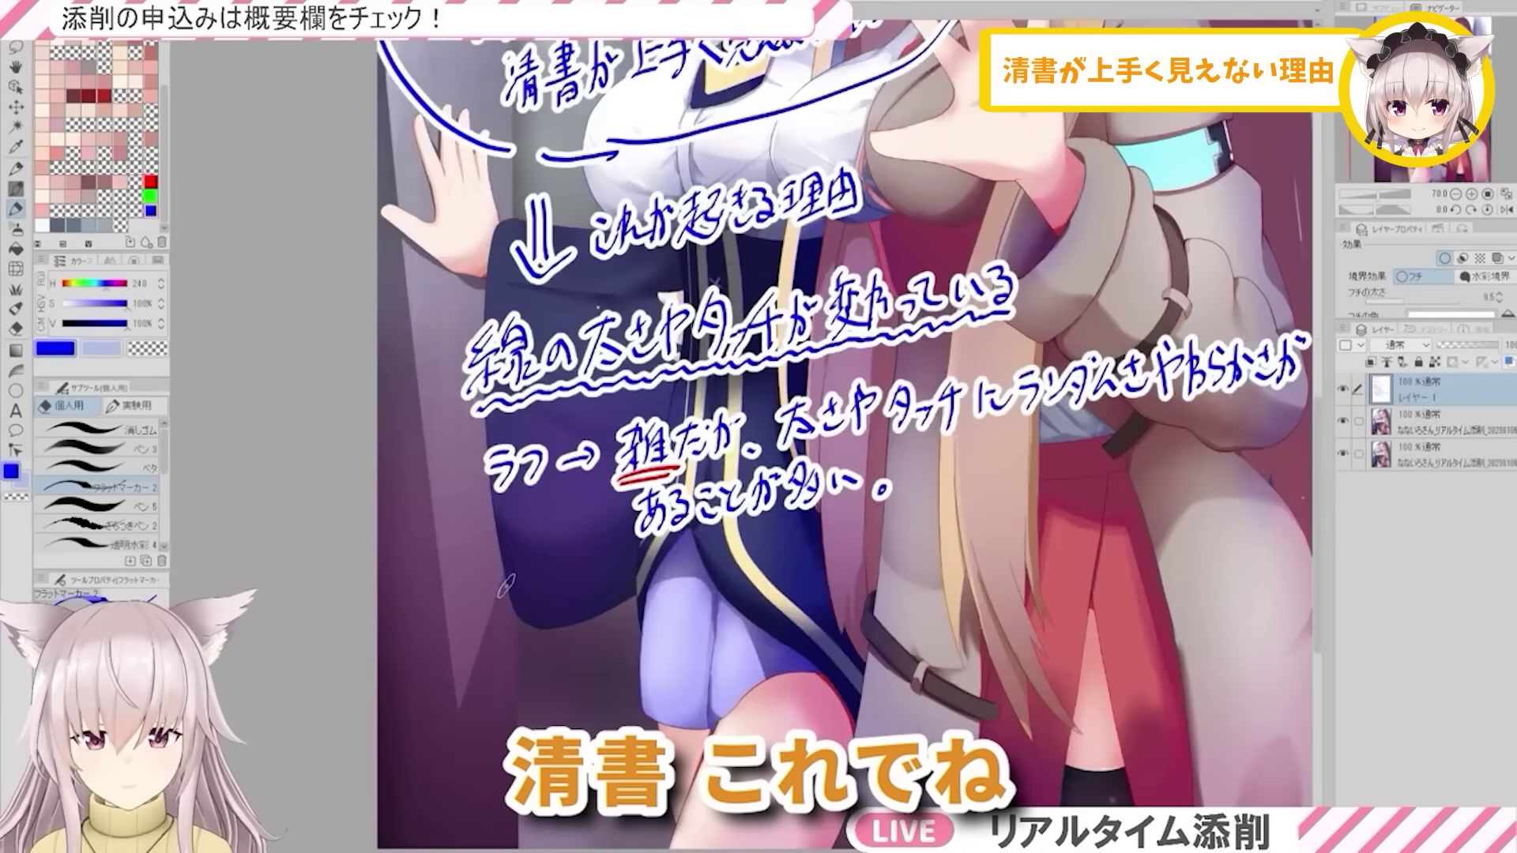
- Write 清書 followed by an arrow on a new line below the notes
{"action": "left_click_drag", "start_coordinate": [508, 585], "coordinate": [512, 607]}
{"action": "mouse_move", "coordinate": [518, 592]}
{"action": "left_mouse_down"}
{"action": "mouse_move", "coordinate": [510, 633]}
{"action": "mouse_move", "coordinate": [536, 586]}
{"action": "left_mouse_up"}
{"action": "left_click_drag", "start_coordinate": [527, 578], "coordinate": [527, 604]}
{"action": "left_click_drag", "start_coordinate": [524, 609], "coordinate": [524, 634]}
{"action": "left_click_drag", "start_coordinate": [526, 609], "coordinate": [537, 634]}
{"action": "left_click_drag", "start_coordinate": [548, 581], "coordinate": [569, 583]}
{"action": "left_click_drag", "start_coordinate": [547, 592], "coordinate": [577, 597]}
{"action": "left_click_drag", "start_coordinate": [559, 565], "coordinate": [557, 634]}
{"action": "left_click_drag", "start_coordinate": [554, 612], "coordinate": [575, 628]}
{"action": "left_click_drag", "start_coordinate": [559, 620], "coordinate": [573, 625]}
{"action": "mouse_move", "coordinate": [592, 593]}
{"action": "left_mouse_down"}
{"action": "mouse_move", "coordinate": [622, 587]}
{"action": "mouse_move", "coordinate": [617, 600]}
{"action": "mouse_move", "coordinate": [672, 568]}
{"action": "mouse_move", "coordinate": [653, 586]}
{"action": "left_mouse_up"}
- Continue the note with 雑味だけでなく旨
{"action": "left_click_drag", "start_coordinate": [651, 594], "coordinate": [675, 589]}
{"action": "left_click_drag", "start_coordinate": [664, 583], "coordinate": [664, 618]}
{"action": "left_click_drag", "start_coordinate": [662, 597], "coordinate": [653, 611]}
{"action": "left_click_drag", "start_coordinate": [668, 597], "coordinate": [675, 605]}
{"action": "left_click_drag", "start_coordinate": [686, 563], "coordinate": [678, 582]}
{"action": "mouse_move", "coordinate": [682, 577]}
{"action": "left_mouse_down"}
{"action": "mouse_move", "coordinate": [682, 613]}
{"action": "mouse_move", "coordinate": [707, 615]}
{"action": "left_mouse_up"}
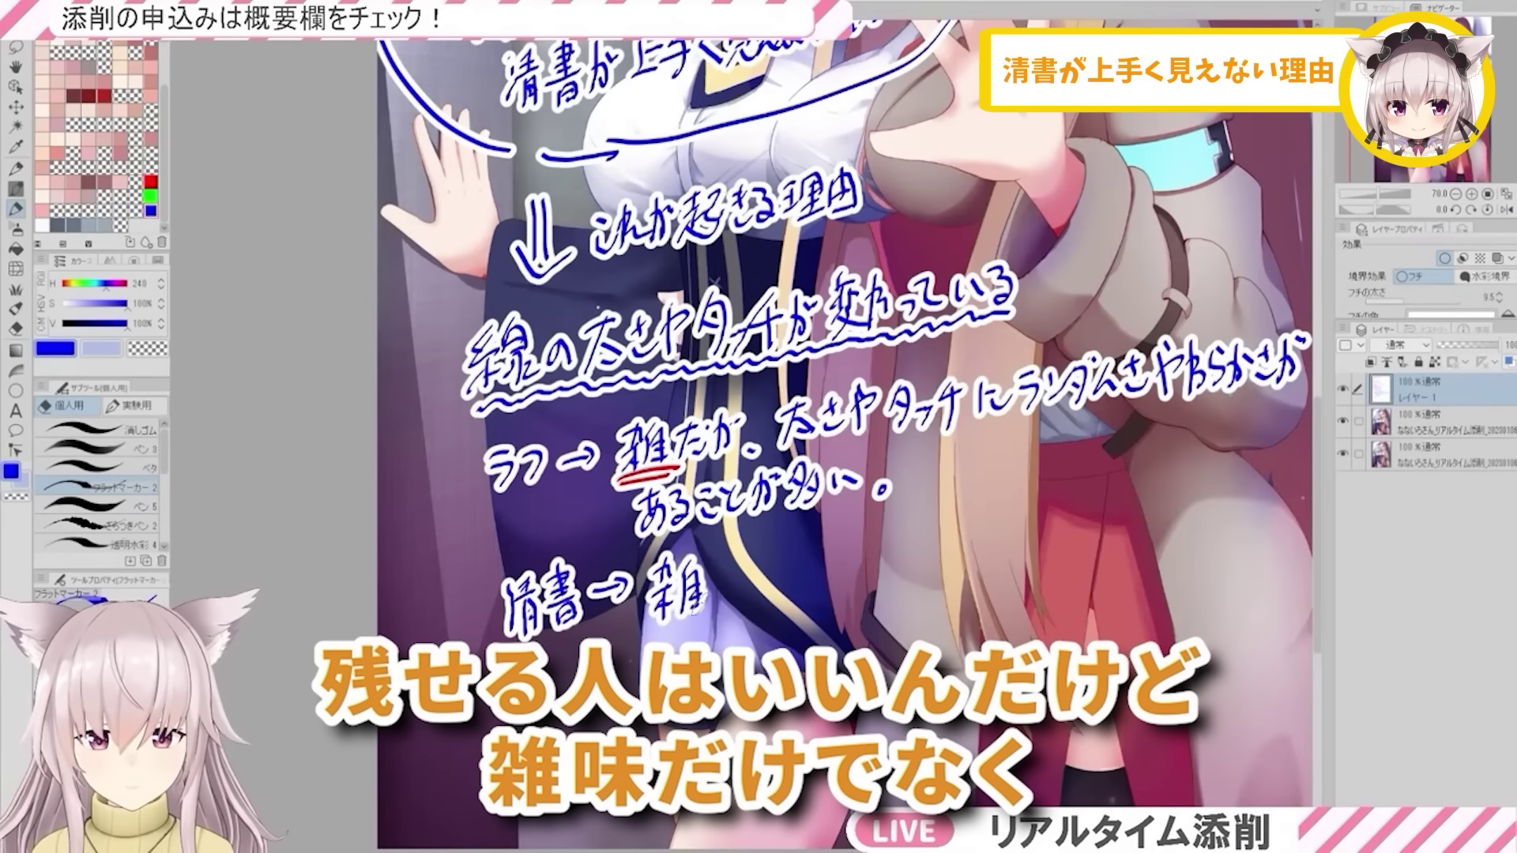
{"action": "left_click_drag", "start_coordinate": [715, 553], "coordinate": [754, 600]}
{"action": "mouse_move", "coordinate": [762, 545]}
{"action": "left_mouse_down"}
{"action": "mouse_move", "coordinate": [826, 588]}
{"action": "mouse_move", "coordinate": [928, 577]}
{"action": "left_mouse_up"}
{"action": "left_click_drag", "start_coordinate": [944, 545], "coordinate": [979, 572]}
{"action": "mouse_move", "coordinate": [991, 517]}
{"action": "left_mouse_down"}
{"action": "mouse_move", "coordinate": [1020, 545]}
{"action": "mouse_move", "coordinate": [1008, 564]}
{"action": "left_mouse_up"}
- Finish the note with 味も一緒に削りがち。
{"action": "left_click_drag", "start_coordinate": [1005, 539], "coordinate": [988, 558]}
{"action": "left_click_drag", "start_coordinate": [1010, 539], "coordinate": [1028, 551]}
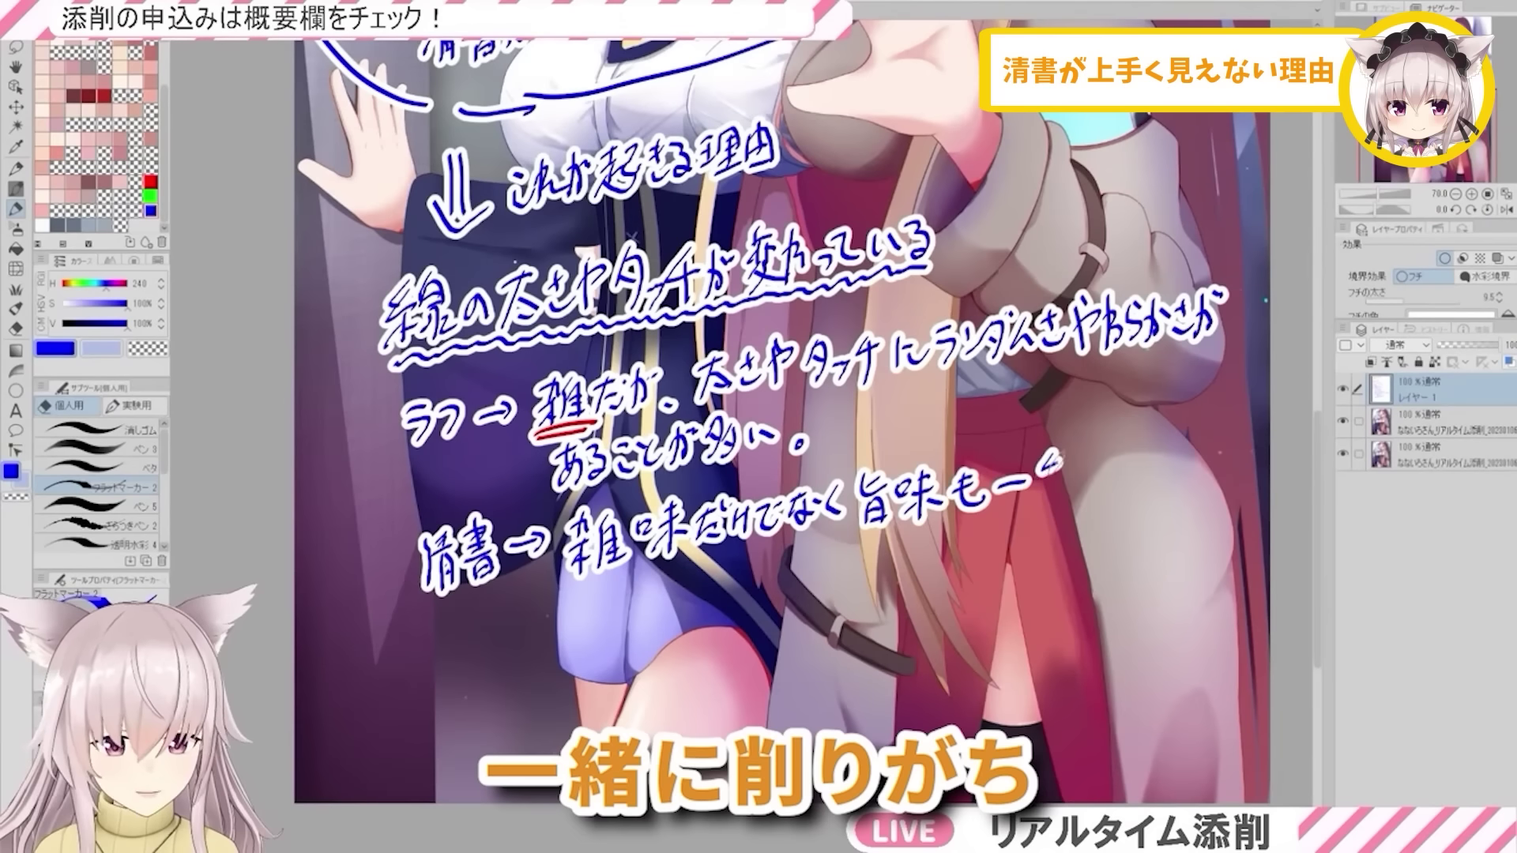
{"action": "left_click_drag", "start_coordinate": [1053, 454], "coordinate": [1054, 469]}
{"action": "left_click_drag", "start_coordinate": [1061, 463], "coordinate": [1062, 478]}
{"action": "left_click_drag", "start_coordinate": [1051, 479], "coordinate": [1051, 504]}
{"action": "mouse_move", "coordinate": [1044, 487]}
{"action": "left_mouse_down"}
{"action": "mouse_move", "coordinate": [1038, 501]}
{"action": "mouse_move", "coordinate": [1074, 463]}
{"action": "left_mouse_up"}
{"action": "left_click_drag", "start_coordinate": [1066, 454], "coordinate": [1066, 476]}
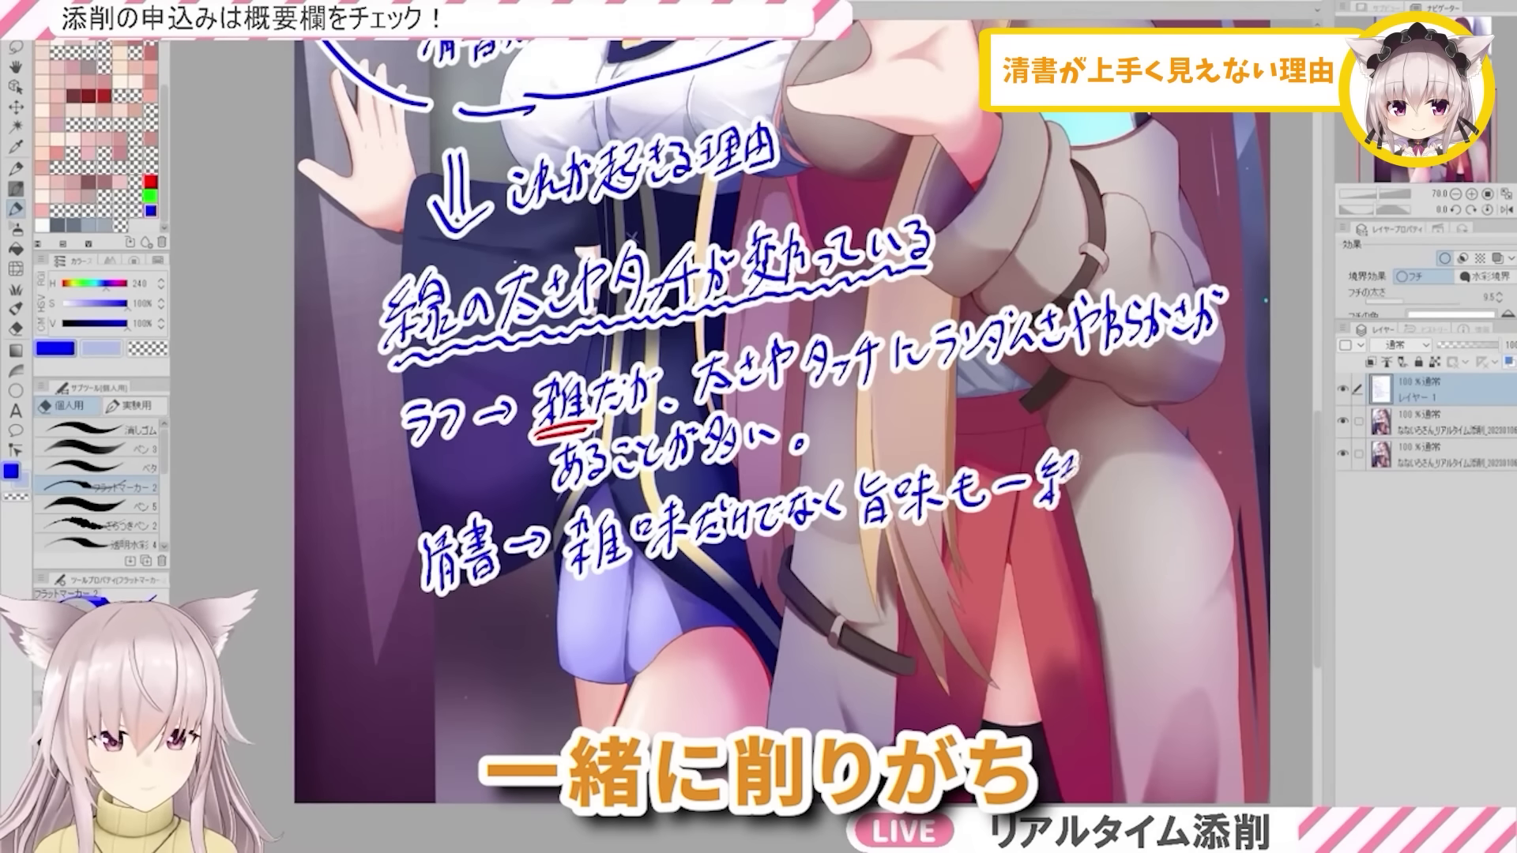
{"action": "left_click_drag", "start_coordinate": [1057, 479], "coordinate": [1082, 473]}
{"action": "left_click_drag", "start_coordinate": [1079, 459], "coordinate": [1056, 491]}
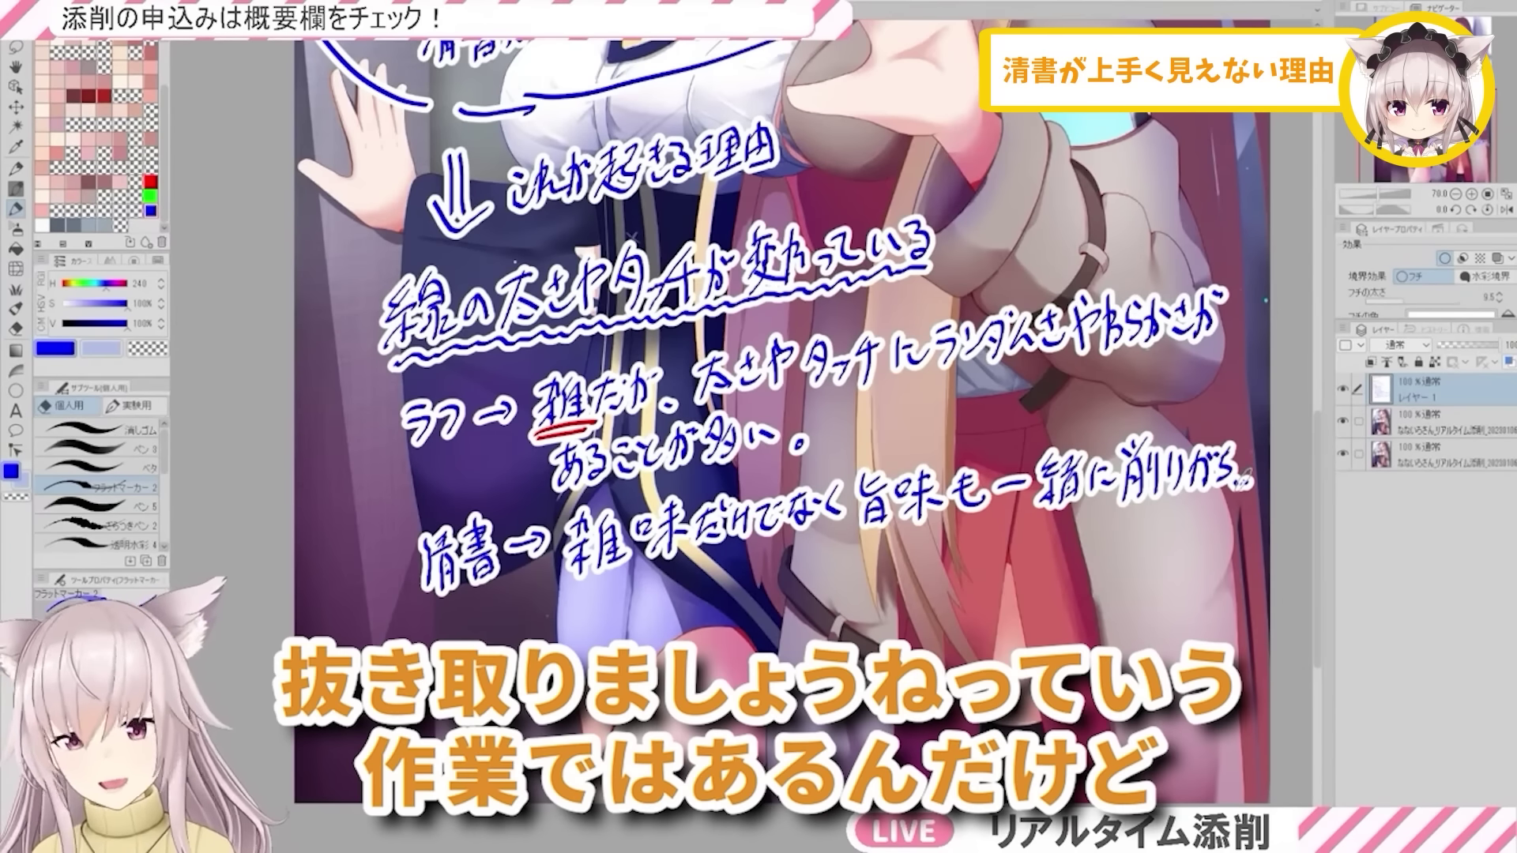
{"action": "scroll", "coordinate": [542, 455], "scroll_direction": "down", "scroll_amount": 2}
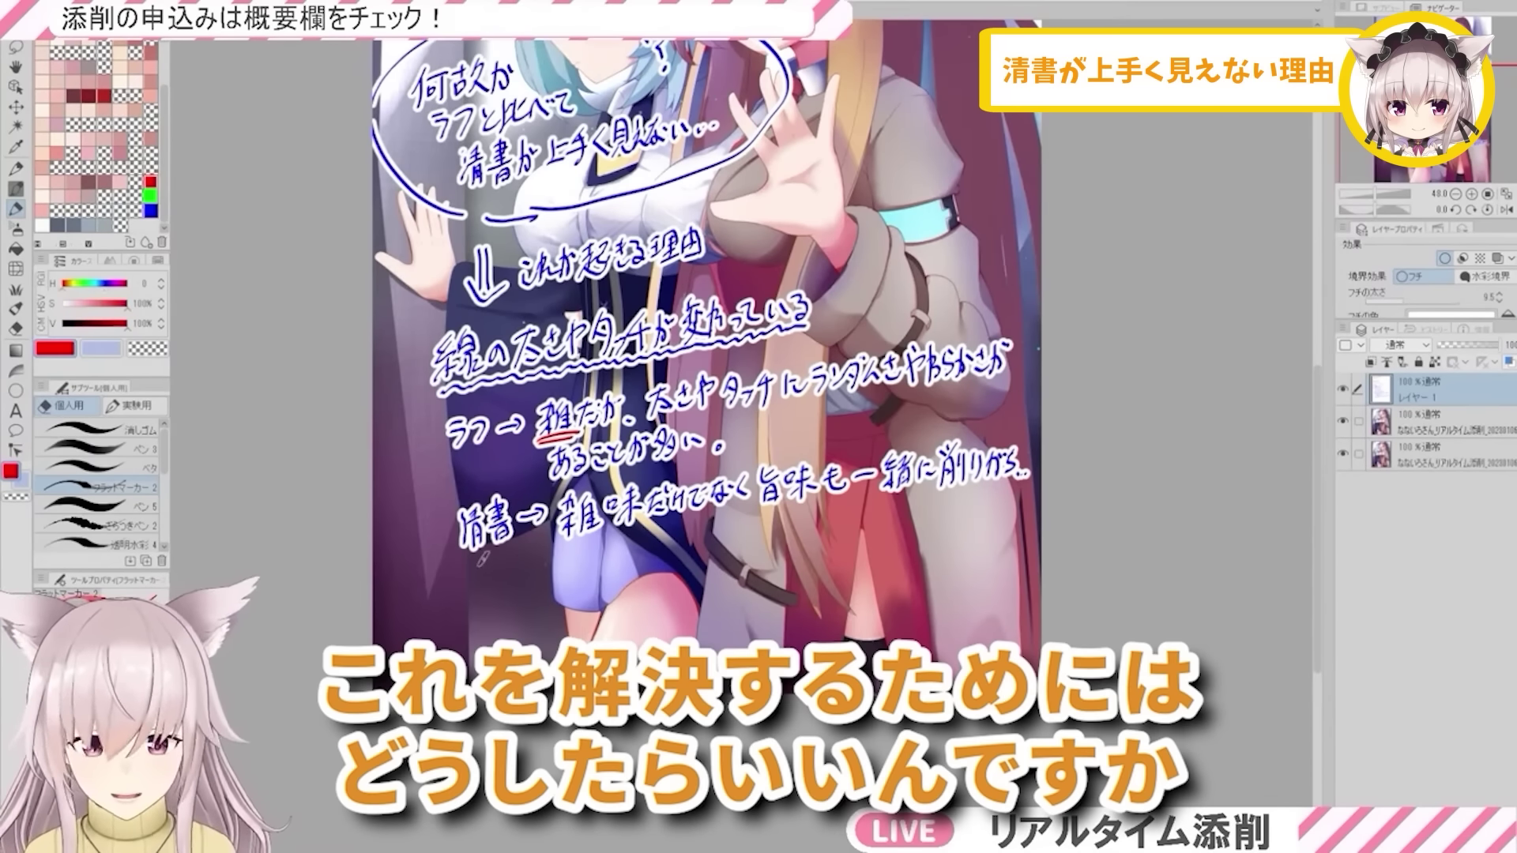
- Draw a red bent arrow, write 線画を太く、雑味を残しつつ描いてみる, and underline 線画を太く
{"action": "mouse_move", "coordinate": [485, 579]}
{"action": "left_mouse_down"}
{"action": "mouse_move", "coordinate": [485, 603]}
{"action": "mouse_move", "coordinate": [544, 588]}
{"action": "left_mouse_up"}
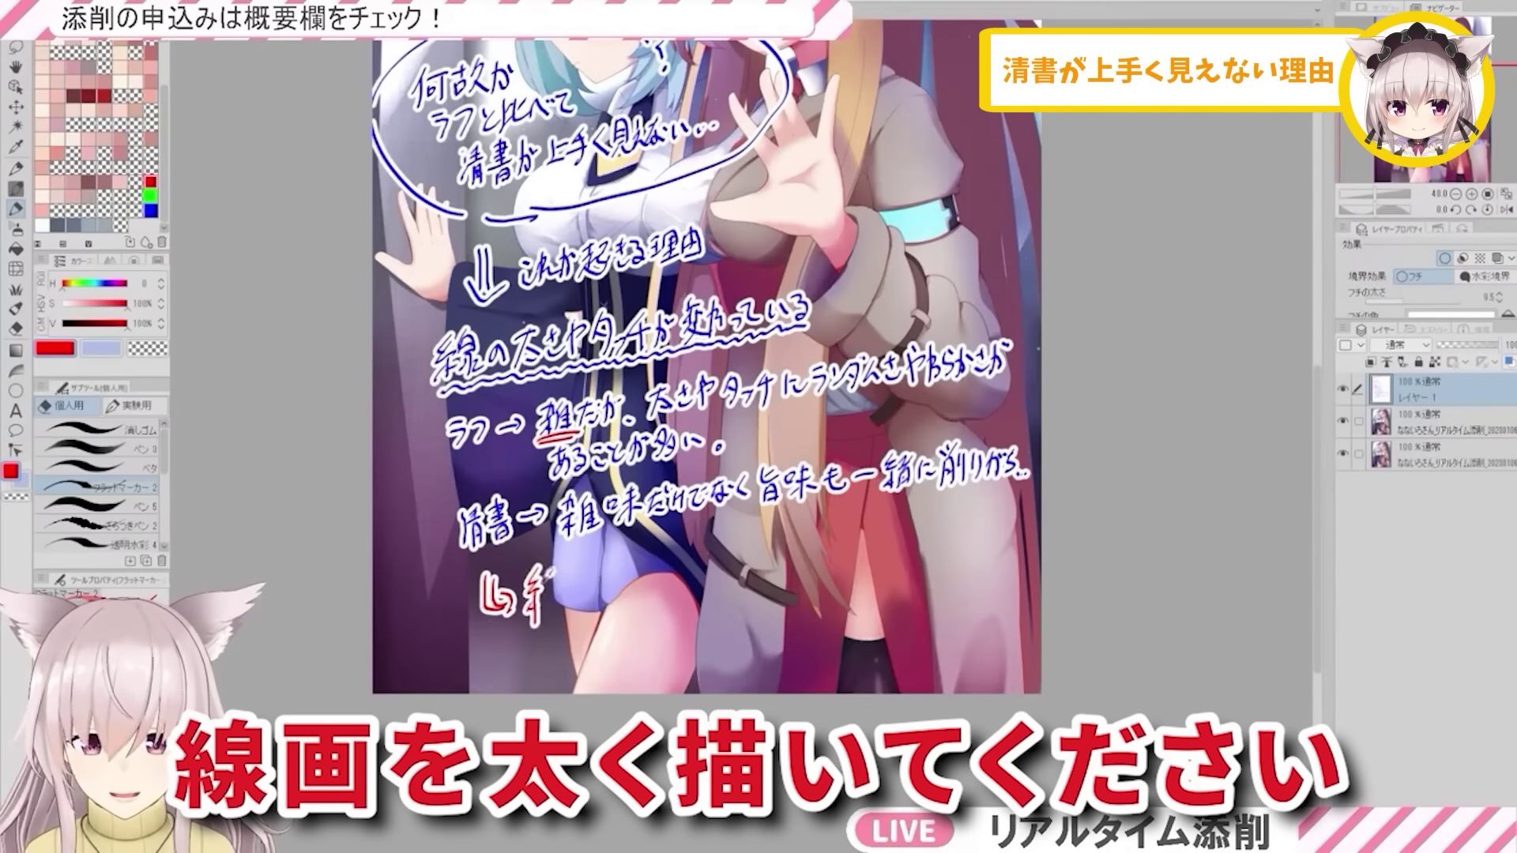
{"action": "left_click_drag", "start_coordinate": [698, 592], "coordinate": [702, 597]}
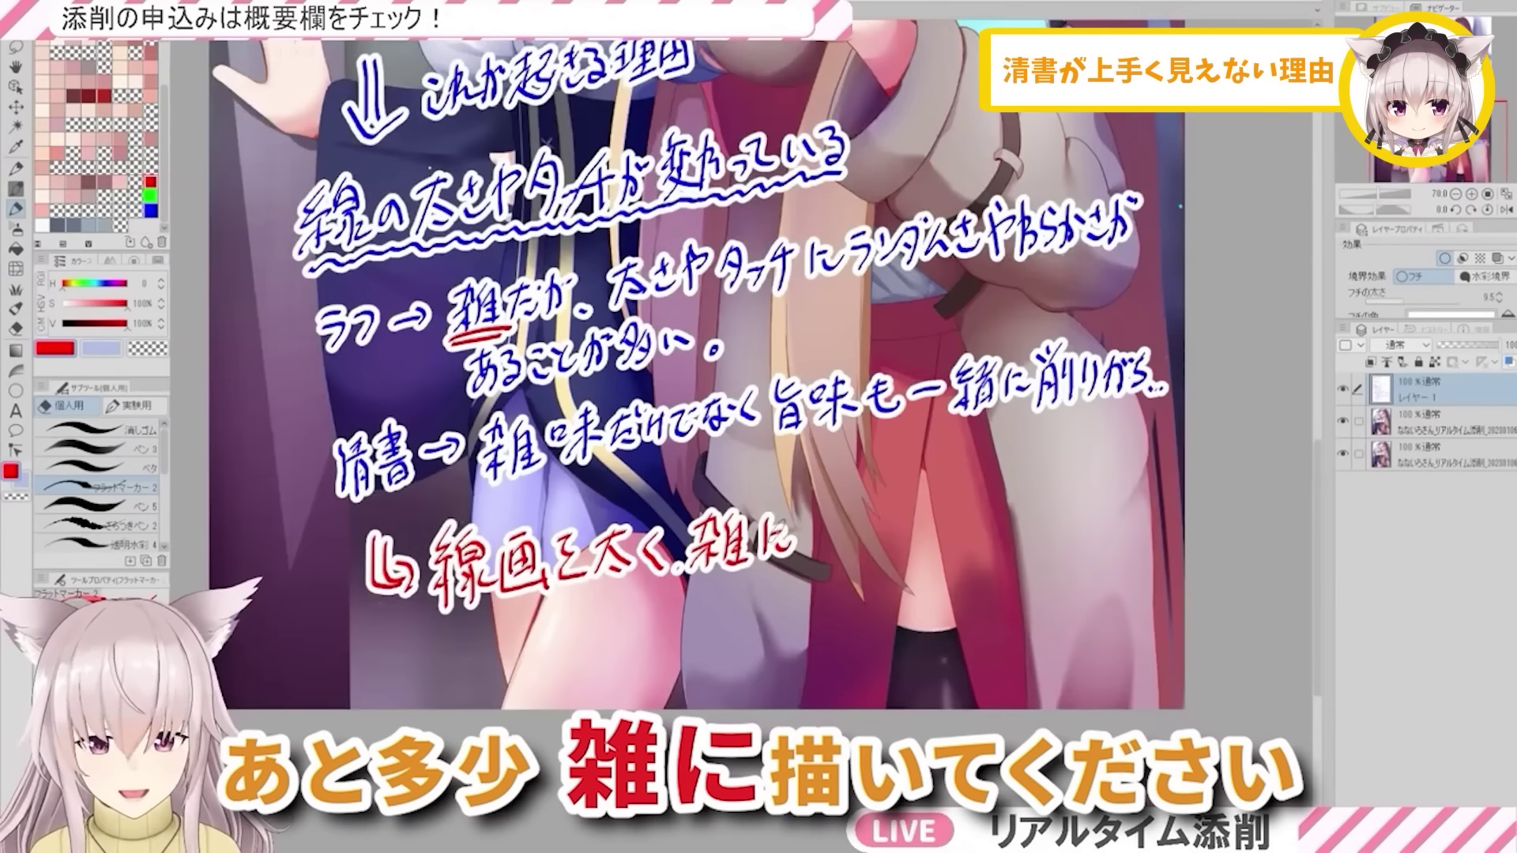
{"action": "mouse_move", "coordinate": [756, 518]}
{"action": "left_mouse_down"}
{"action": "mouse_move", "coordinate": [760, 553]}
{"action": "mouse_move", "coordinate": [778, 545]}
{"action": "left_mouse_up"}
{"action": "left_click_drag", "start_coordinate": [861, 518], "coordinate": [882, 524]}
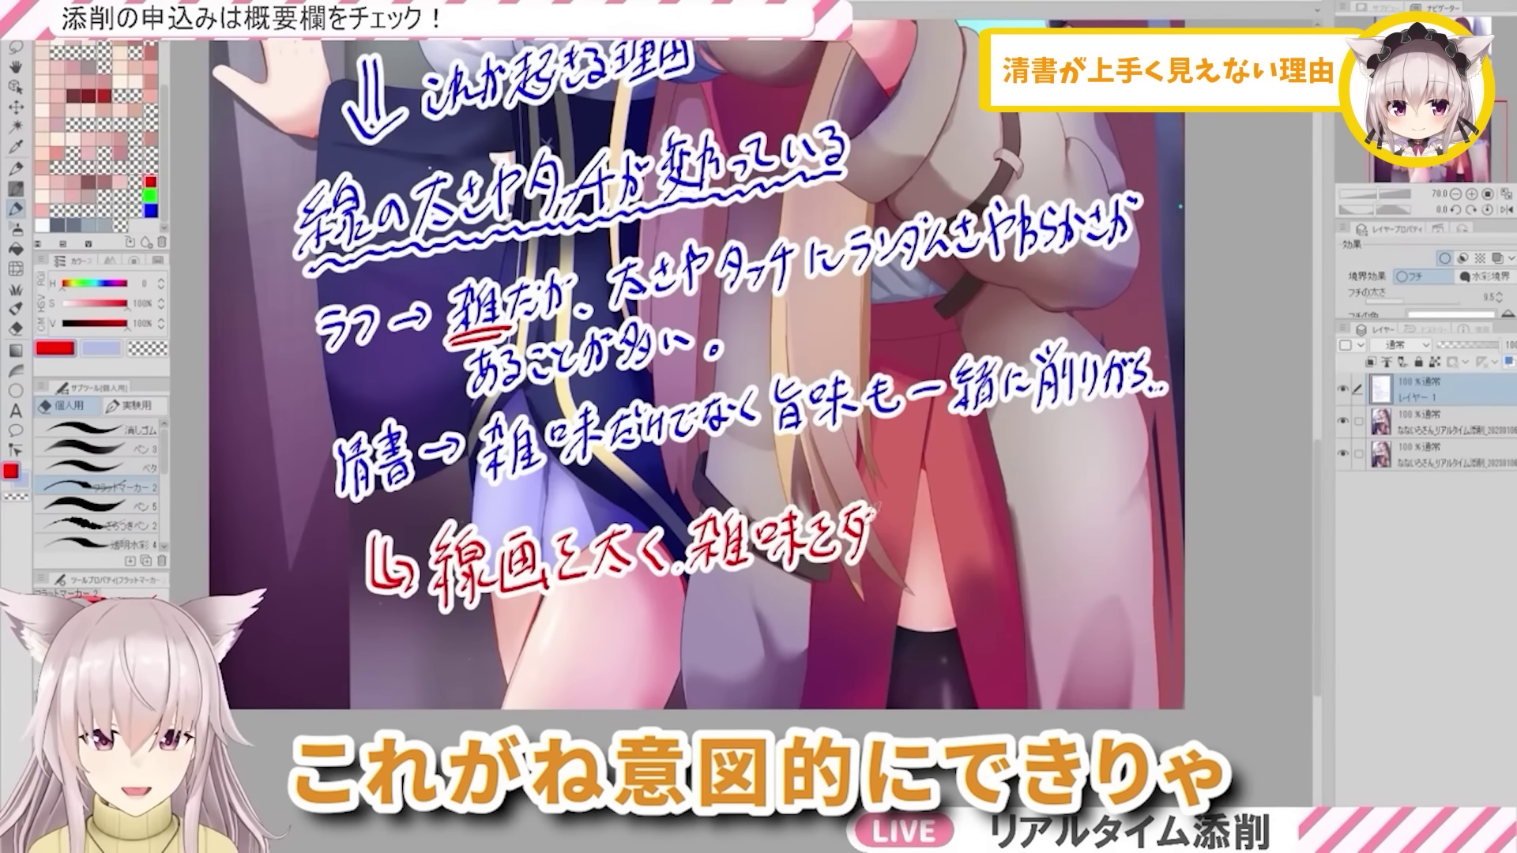
{"action": "left_click_drag", "start_coordinate": [868, 506], "coordinate": [888, 546]}
{"action": "left_click_drag", "start_coordinate": [881, 531], "coordinate": [864, 551]}
{"action": "left_click_drag", "start_coordinate": [885, 495], "coordinate": [890, 501]}
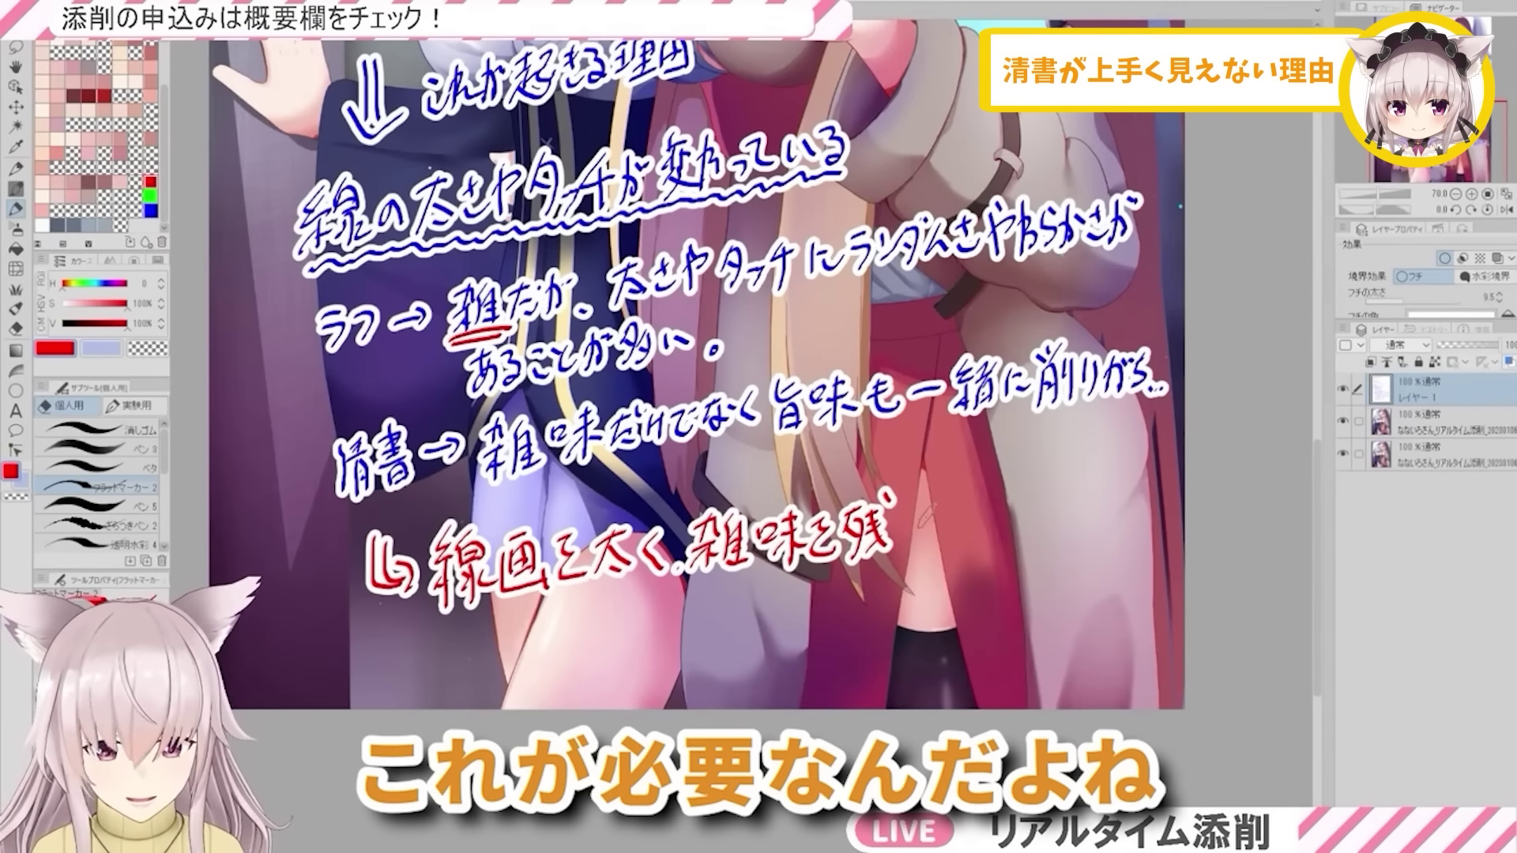
{"action": "left_click_drag", "start_coordinate": [902, 505], "coordinate": [930, 529]}
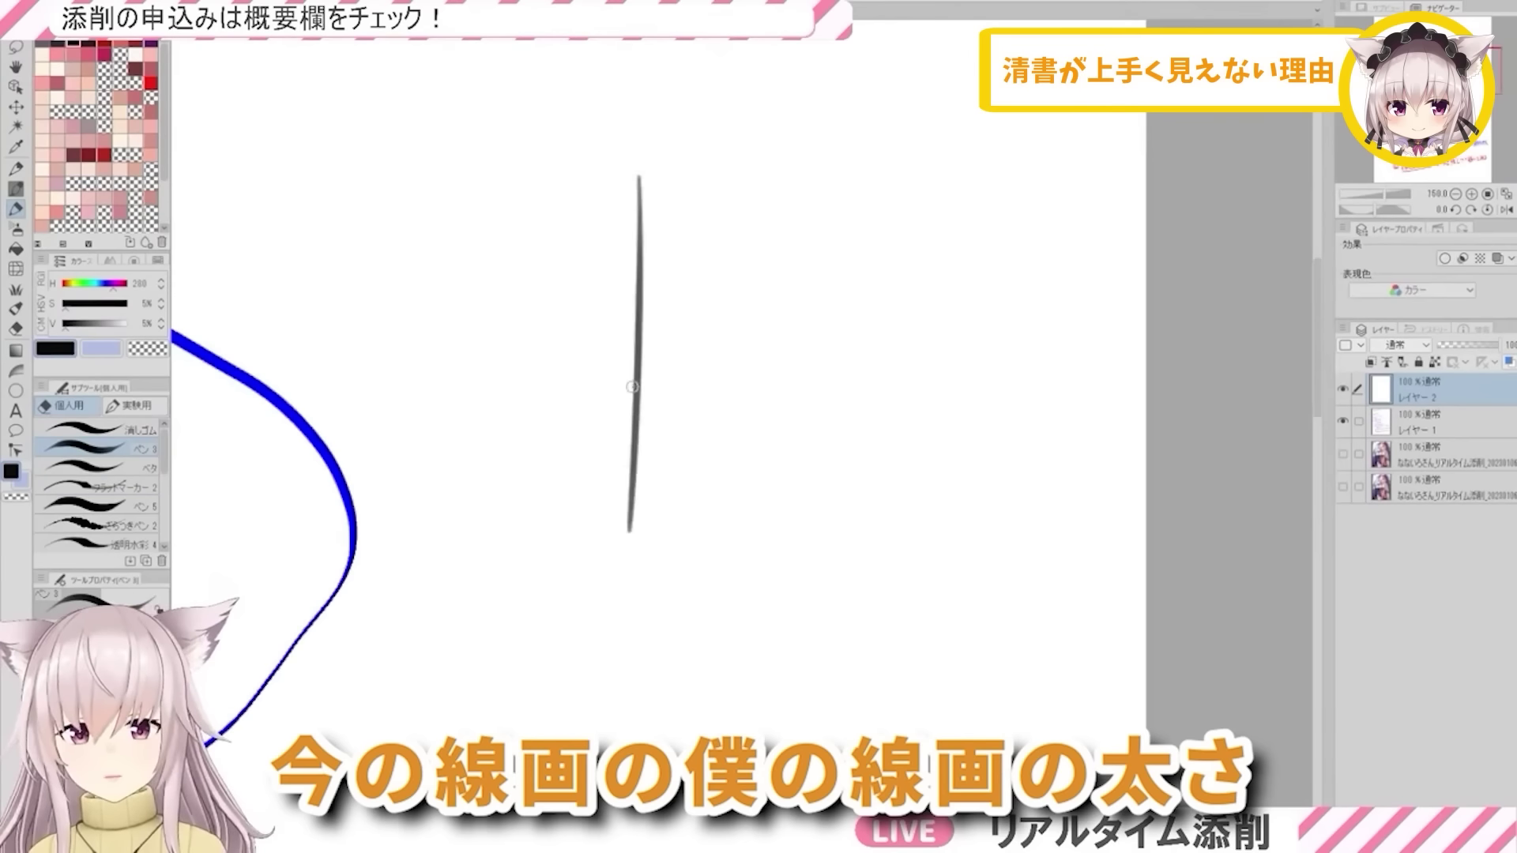
- Draw two thin vertical test strokes side by side, undoing the failed attempt
{"action": "key", "text": "ctrl+z"}
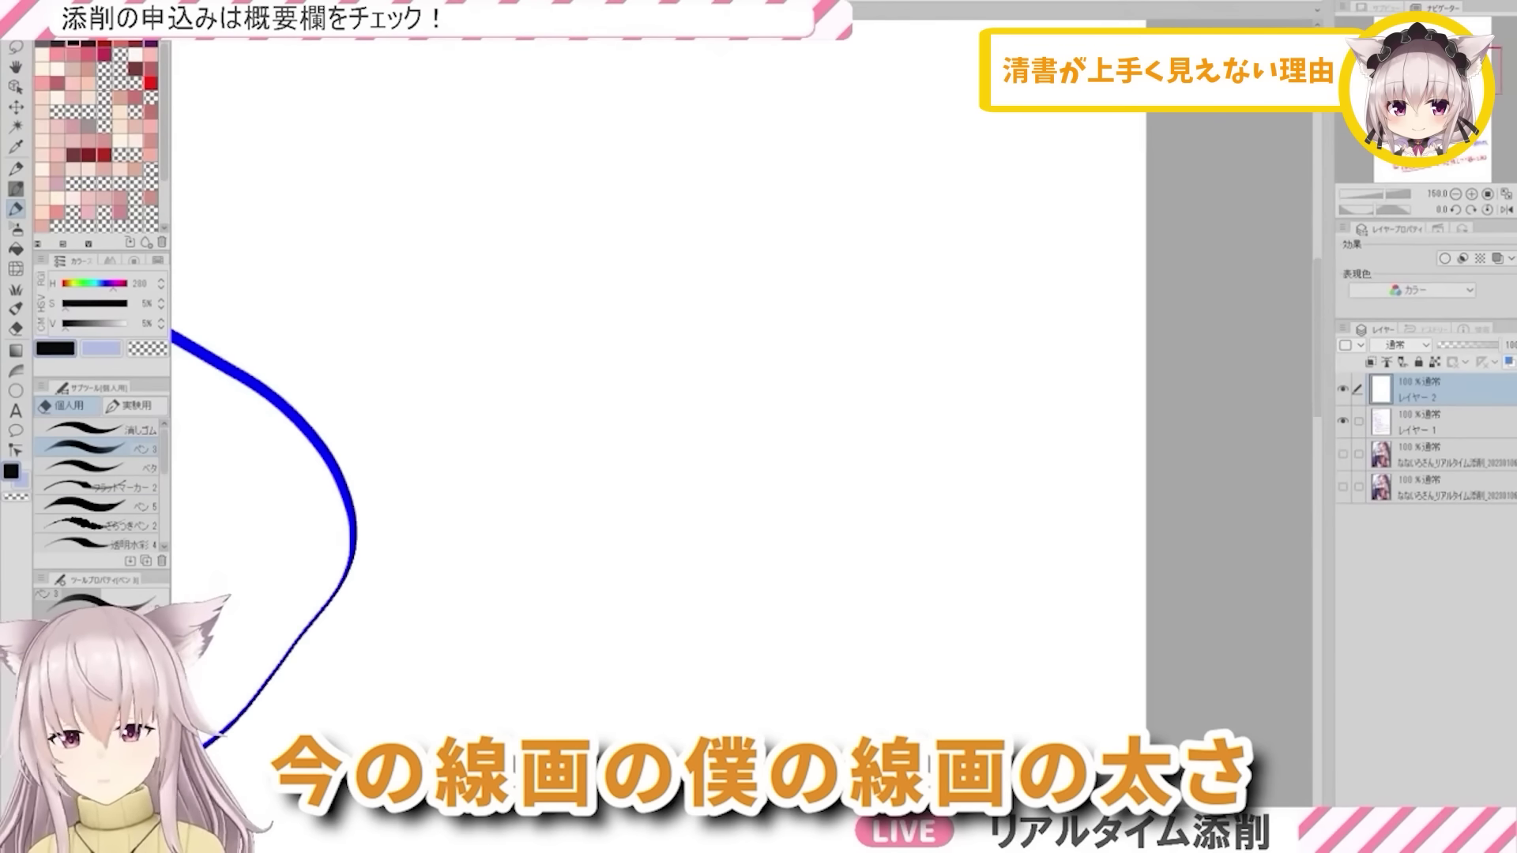
{"action": "left_click_drag", "start_coordinate": [563, 183], "coordinate": [552, 599]}
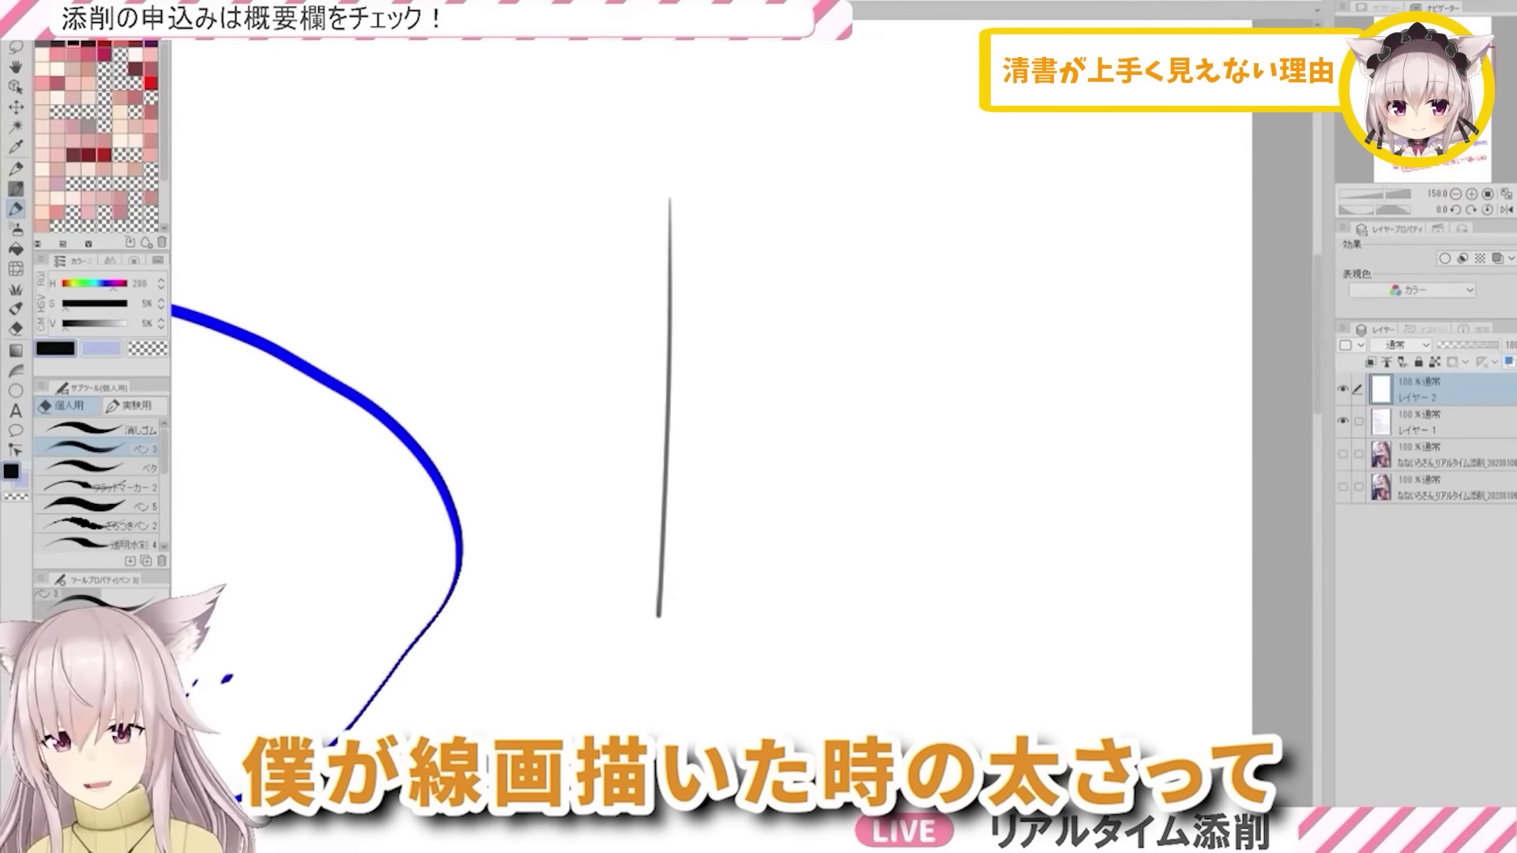
{"action": "left_click_drag", "start_coordinate": [751, 198], "coordinate": [766, 618]}
{"action": "key", "text": "ctrl+z"}
{"action": "key", "text": "ctrl+z"}
{"action": "key", "text": "ctrl+z"}
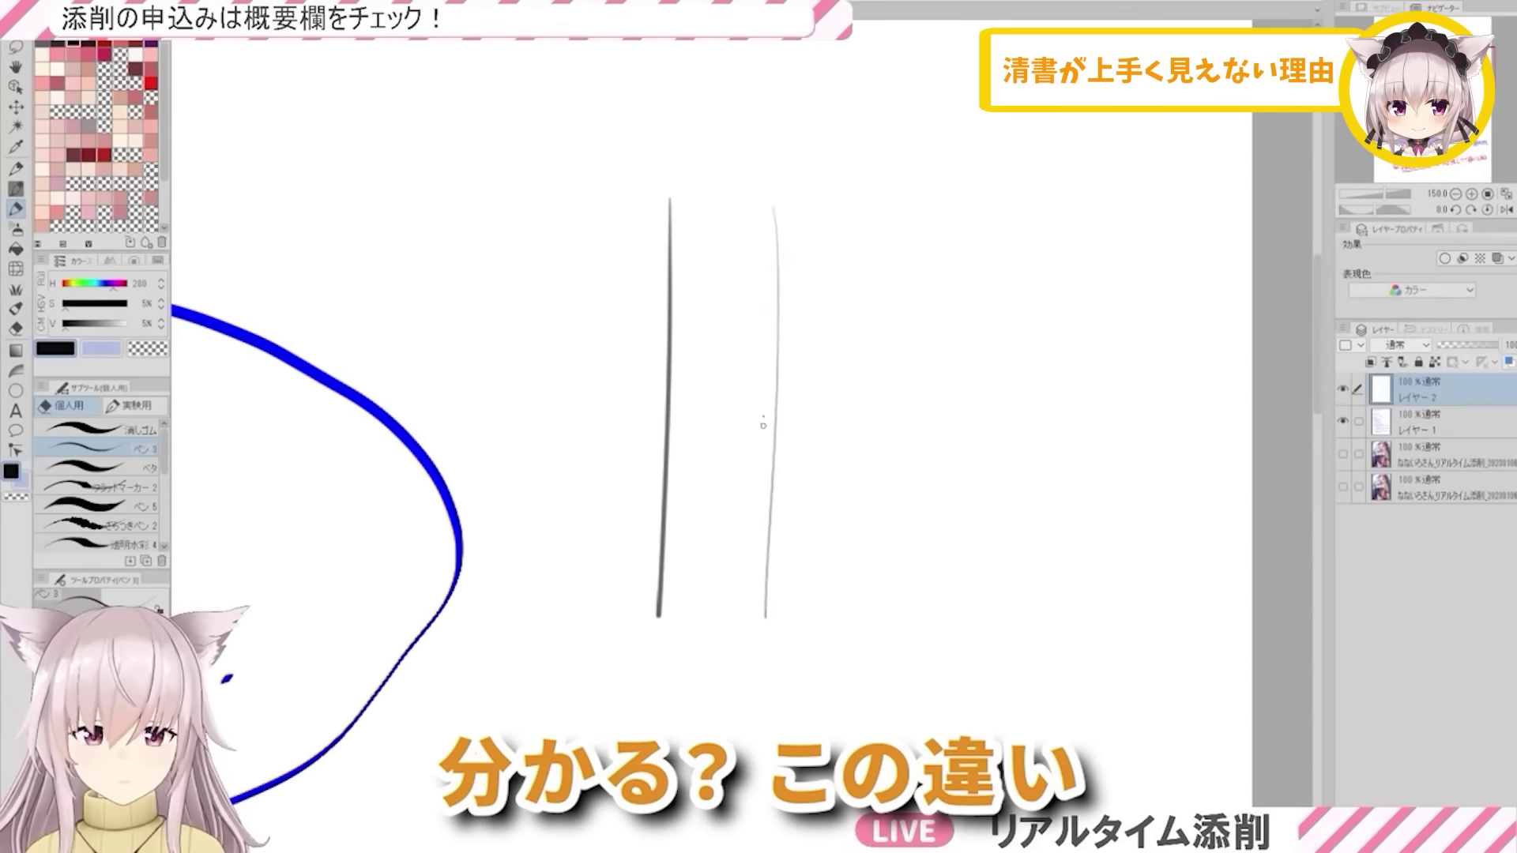
- Make the illustration layer visible again beneath the notes
{"action": "scroll", "coordinate": [775, 297], "scroll_direction": "up", "scroll_amount": 1}
{"action": "scroll", "coordinate": [733, 381], "scroll_direction": "down", "scroll_amount": 5}
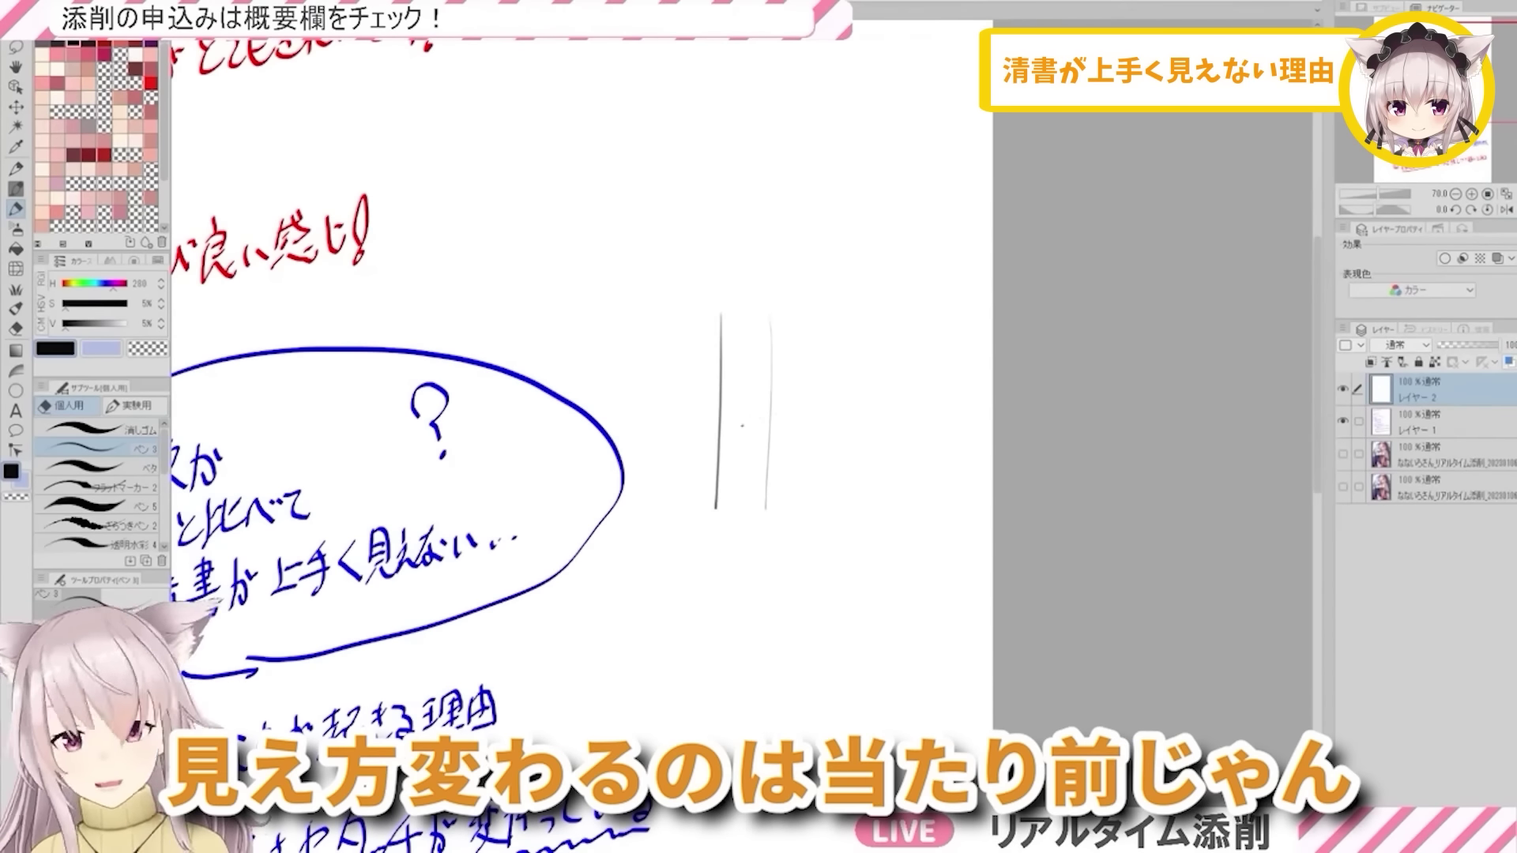
{"action": "left_click", "coordinate": [1343, 487]}
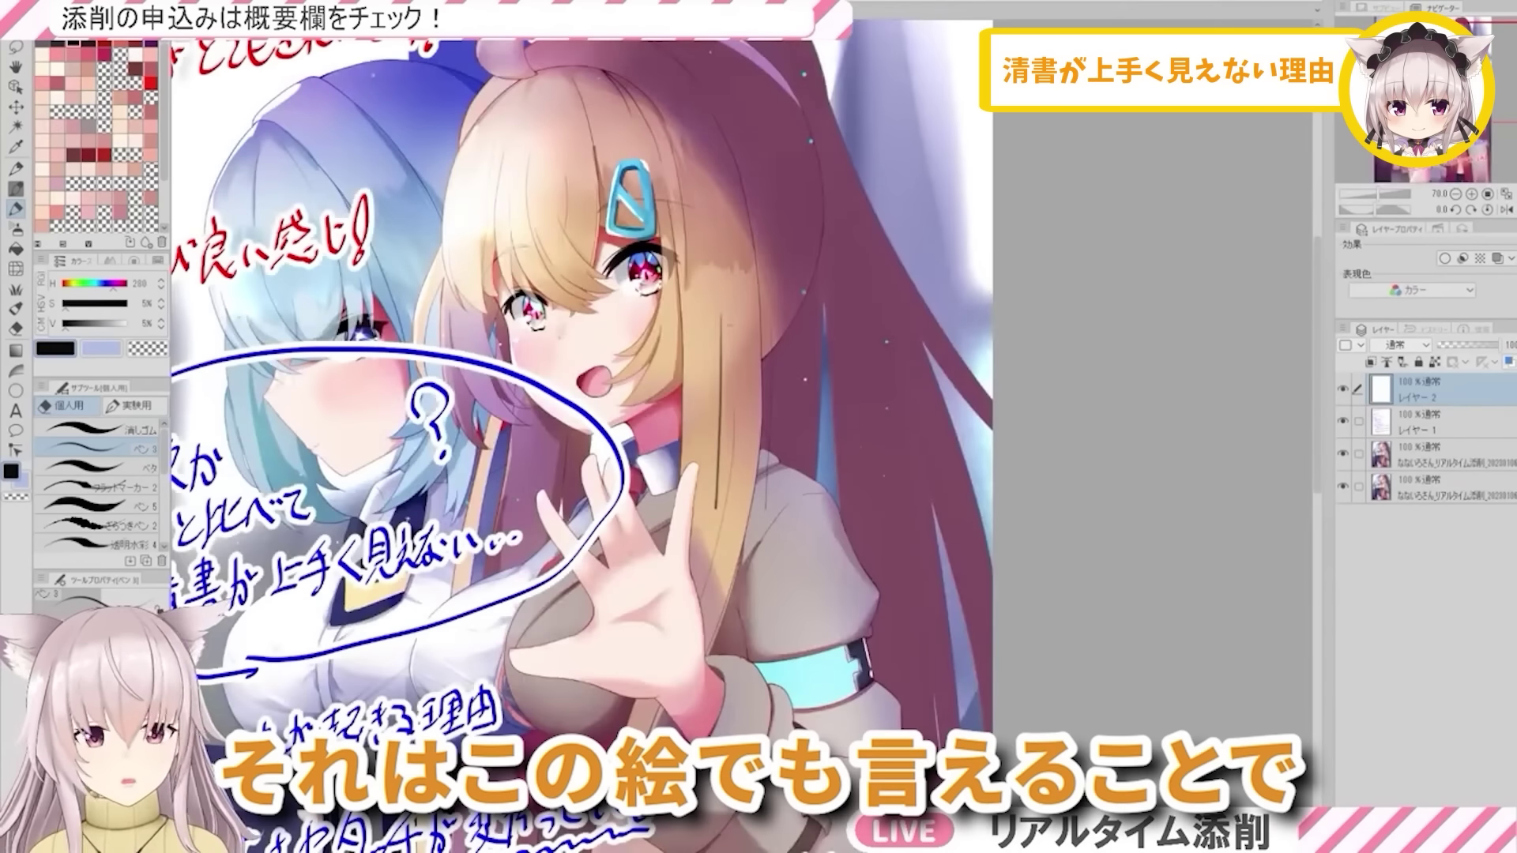
- Try a thin dark comparison stroke beside the reddish hair lineart, undoing the too-short attempt
{"action": "scroll", "coordinate": [775, 393], "scroll_direction": "up", "scroll_amount": 4}
{"action": "scroll", "coordinate": [689, 477], "scroll_direction": "up", "scroll_amount": 4}
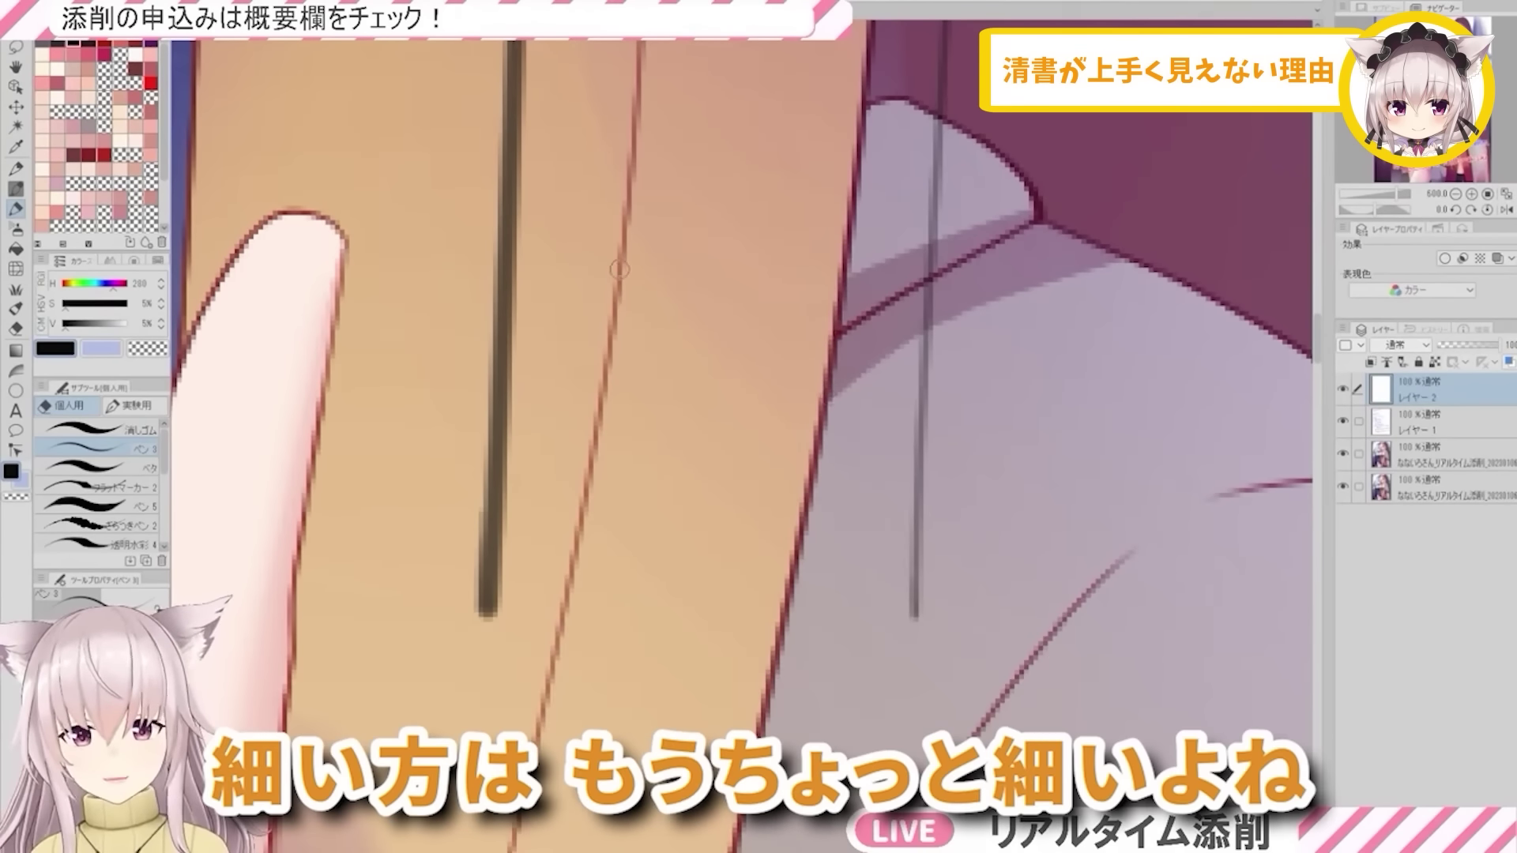
{"action": "left_click_drag", "start_coordinate": [664, 223], "coordinate": [586, 624]}
{"action": "key", "text": "ctrl+z"}
{"action": "scroll", "coordinate": [644, 379], "scroll_direction": "down", "scroll_amount": 5}
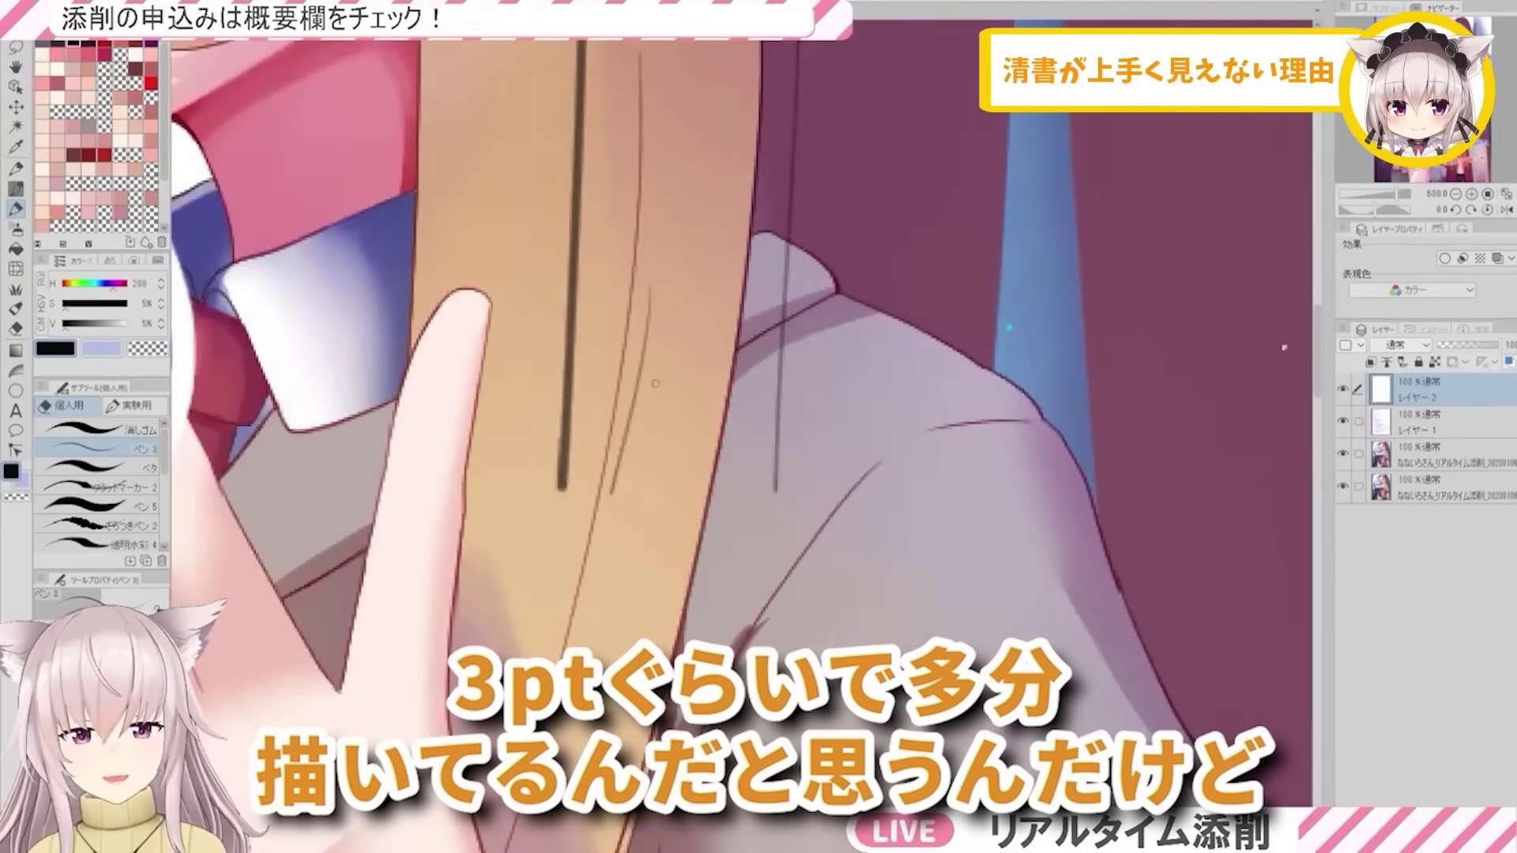
{"action": "scroll", "coordinate": [642, 328], "scroll_direction": "down", "scroll_amount": 2}
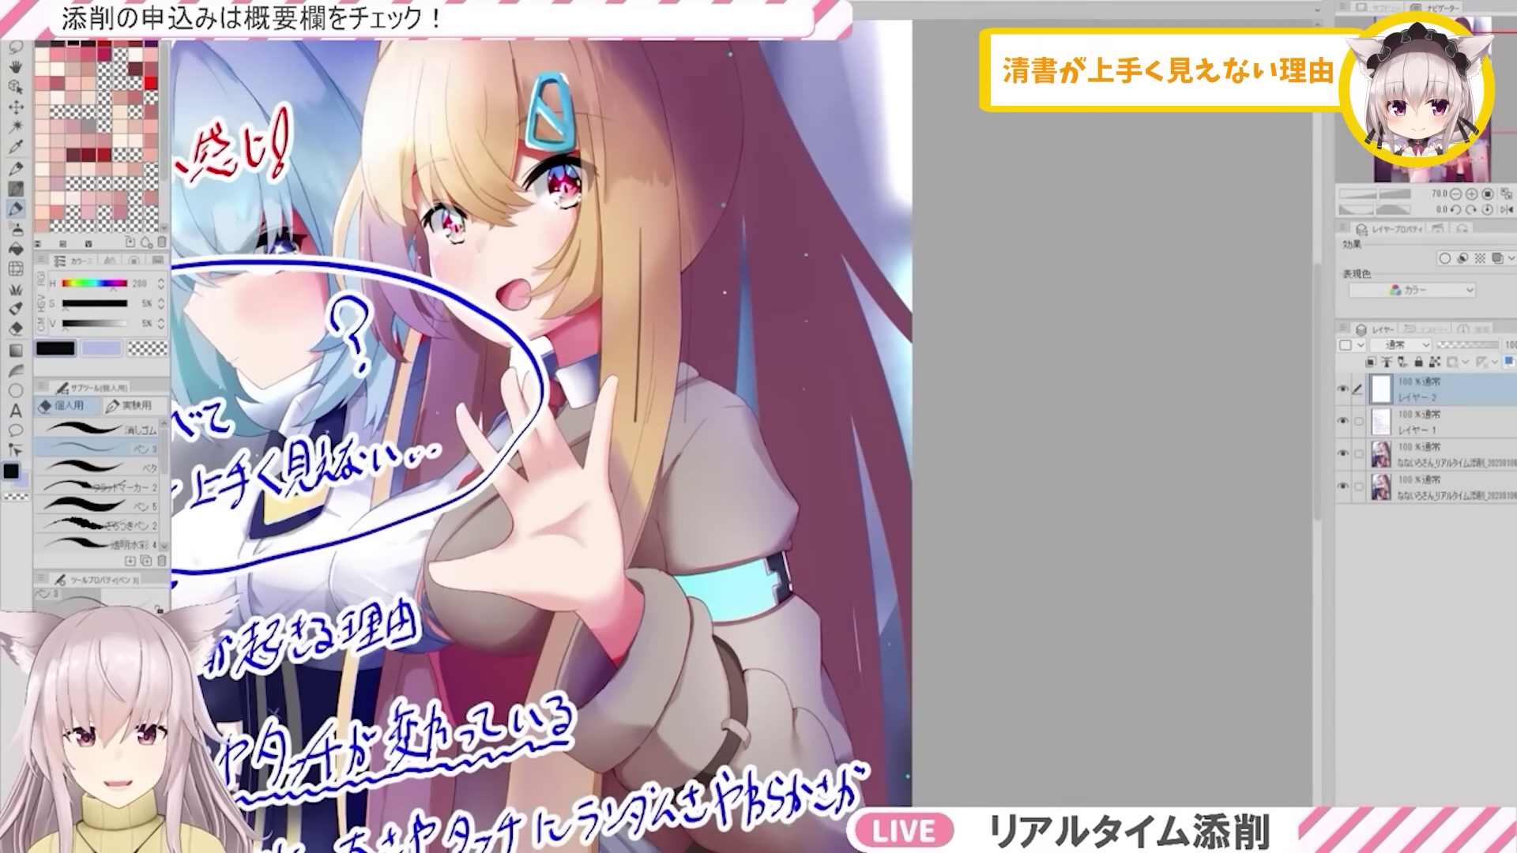
{"action": "scroll", "coordinate": [642, 327], "scroll_direction": "down", "scroll_amount": 2}
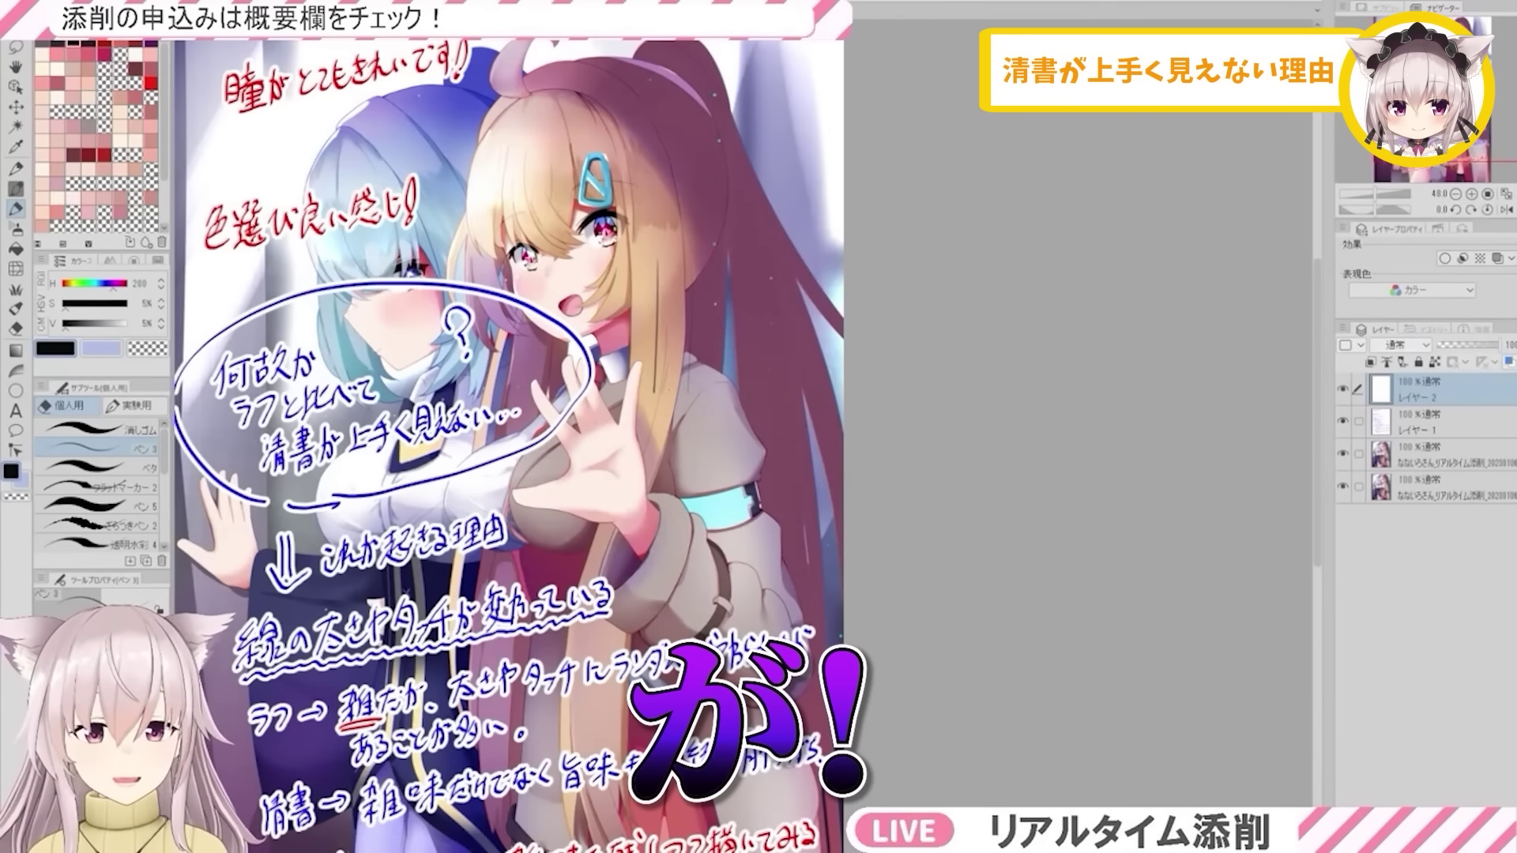
{"action": "scroll", "coordinate": [670, 365], "scroll_direction": "up", "scroll_amount": 4}
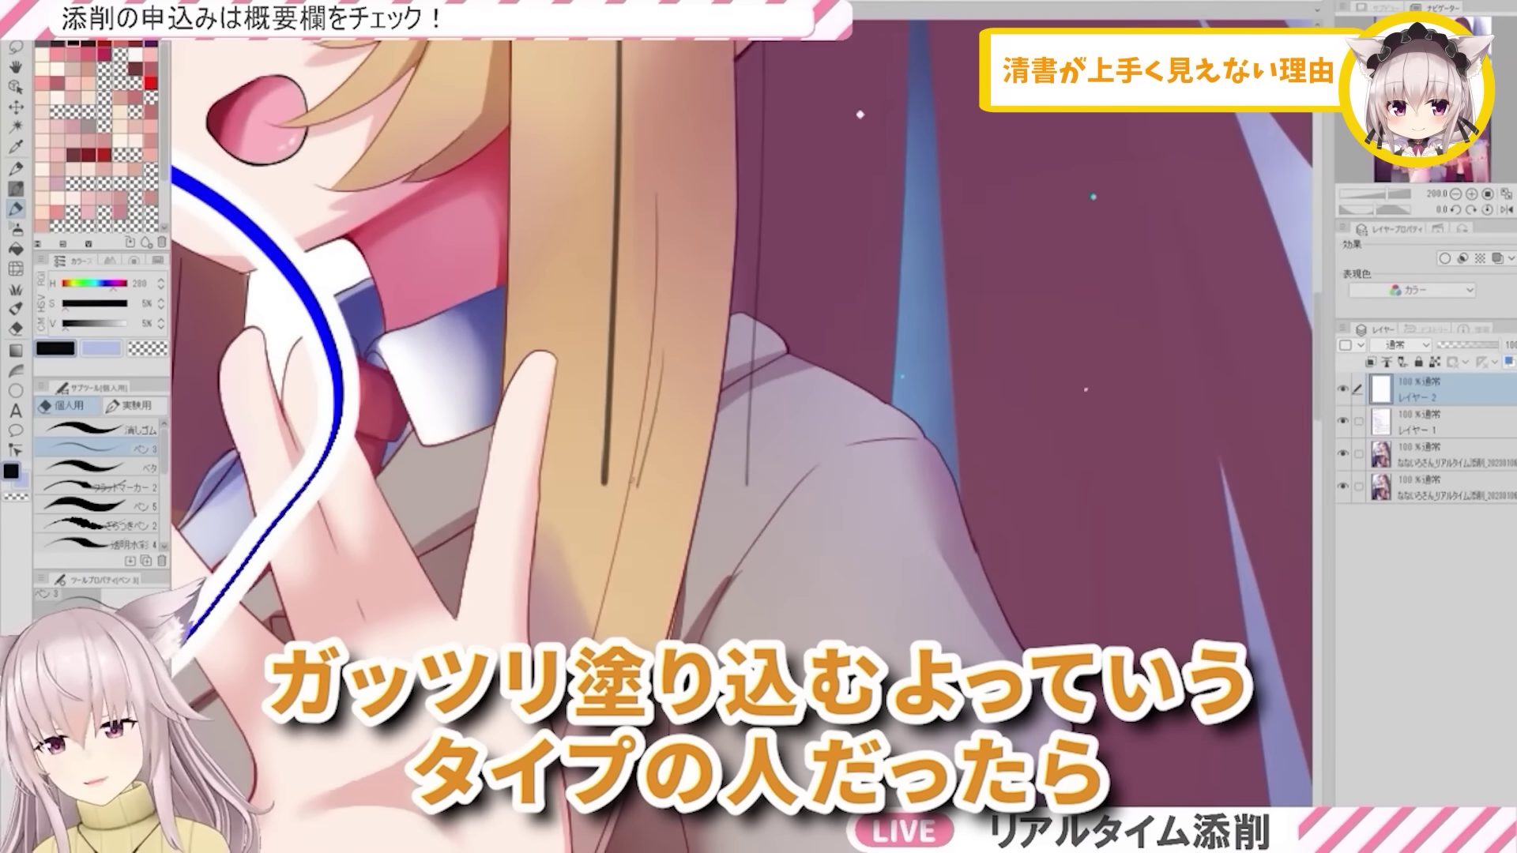
{"action": "scroll", "coordinate": [703, 406], "scroll_direction": "down", "scroll_amount": 3}
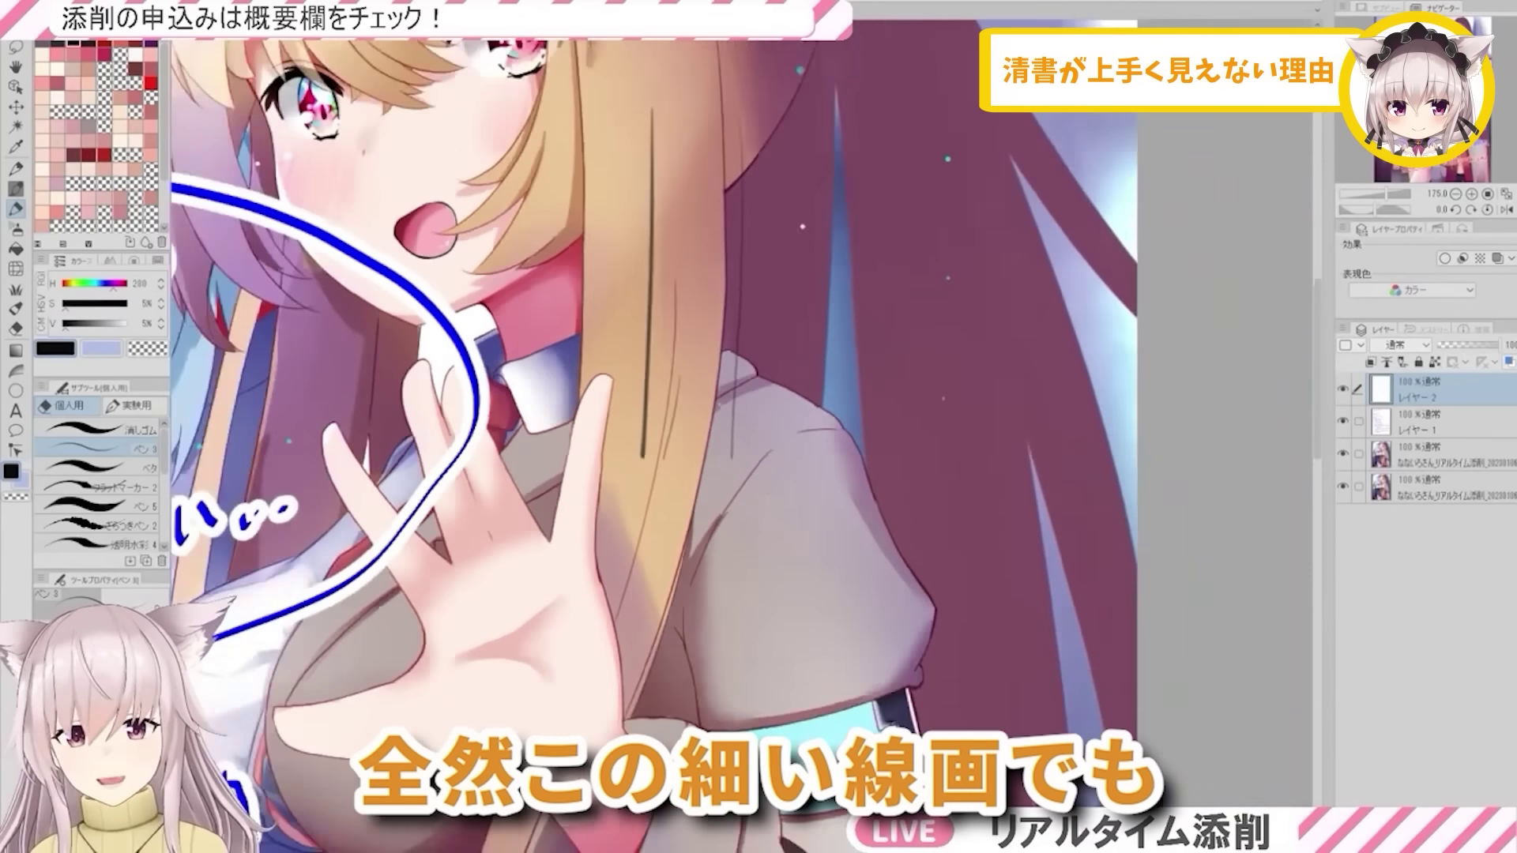
{"action": "scroll", "coordinate": [690, 388], "scroll_direction": "down", "scroll_amount": 1}
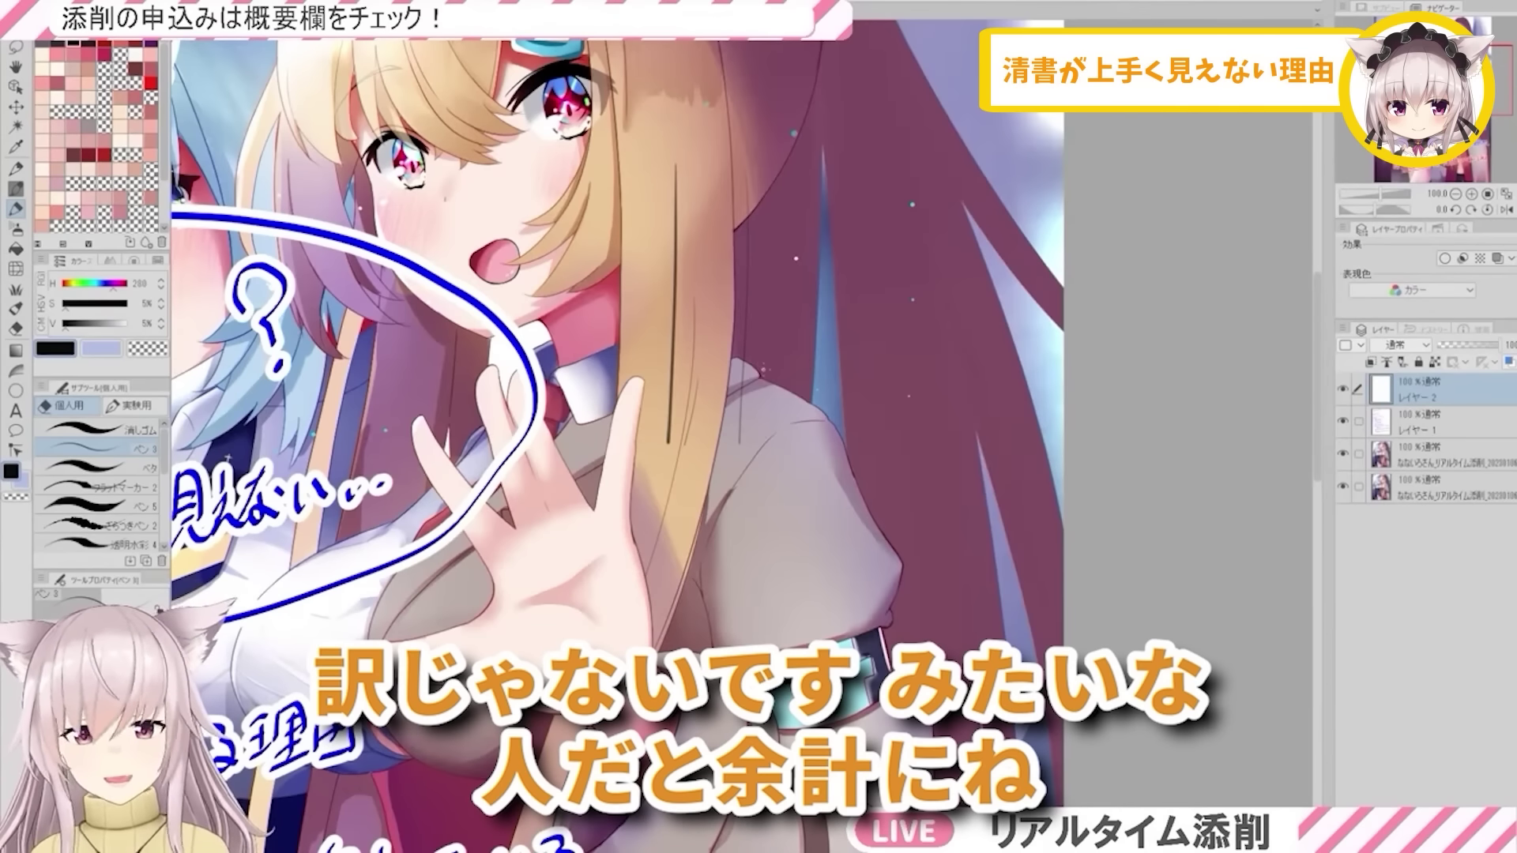
{"action": "key", "text": "ctrl+plus"}
{"action": "key", "text": "ctrl+plus"}
{"action": "key", "text": "ctrl+minus"}
{"action": "key", "text": "ctrl+minus"}
{"action": "key", "text": "ctrl+minus"}
{"action": "key", "text": "ctrl+minus"}
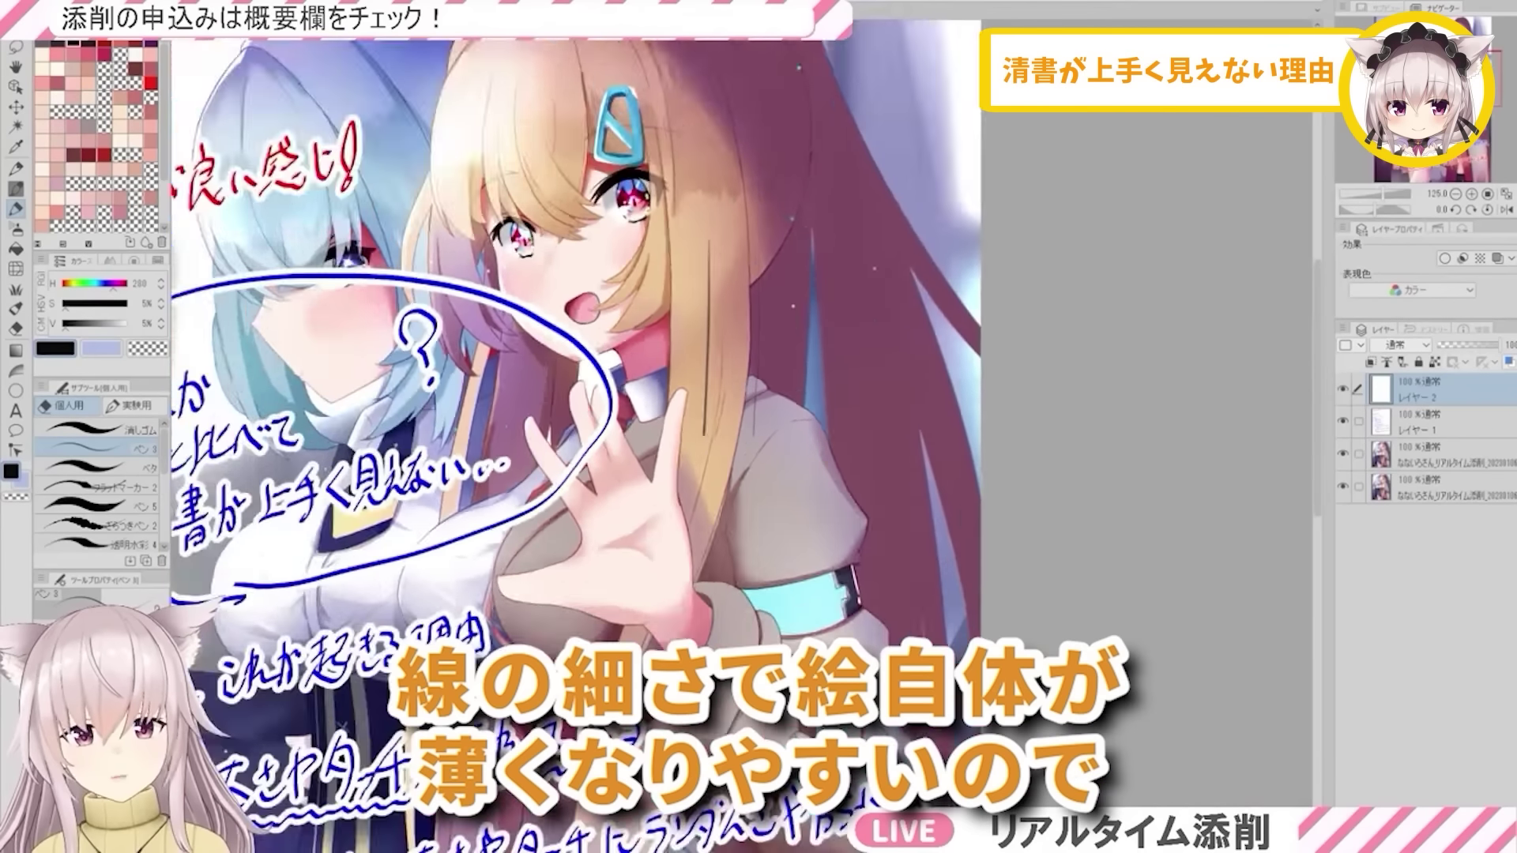
{"action": "scroll", "coordinate": [597, 427], "scroll_direction": "down", "scroll_amount": 1}
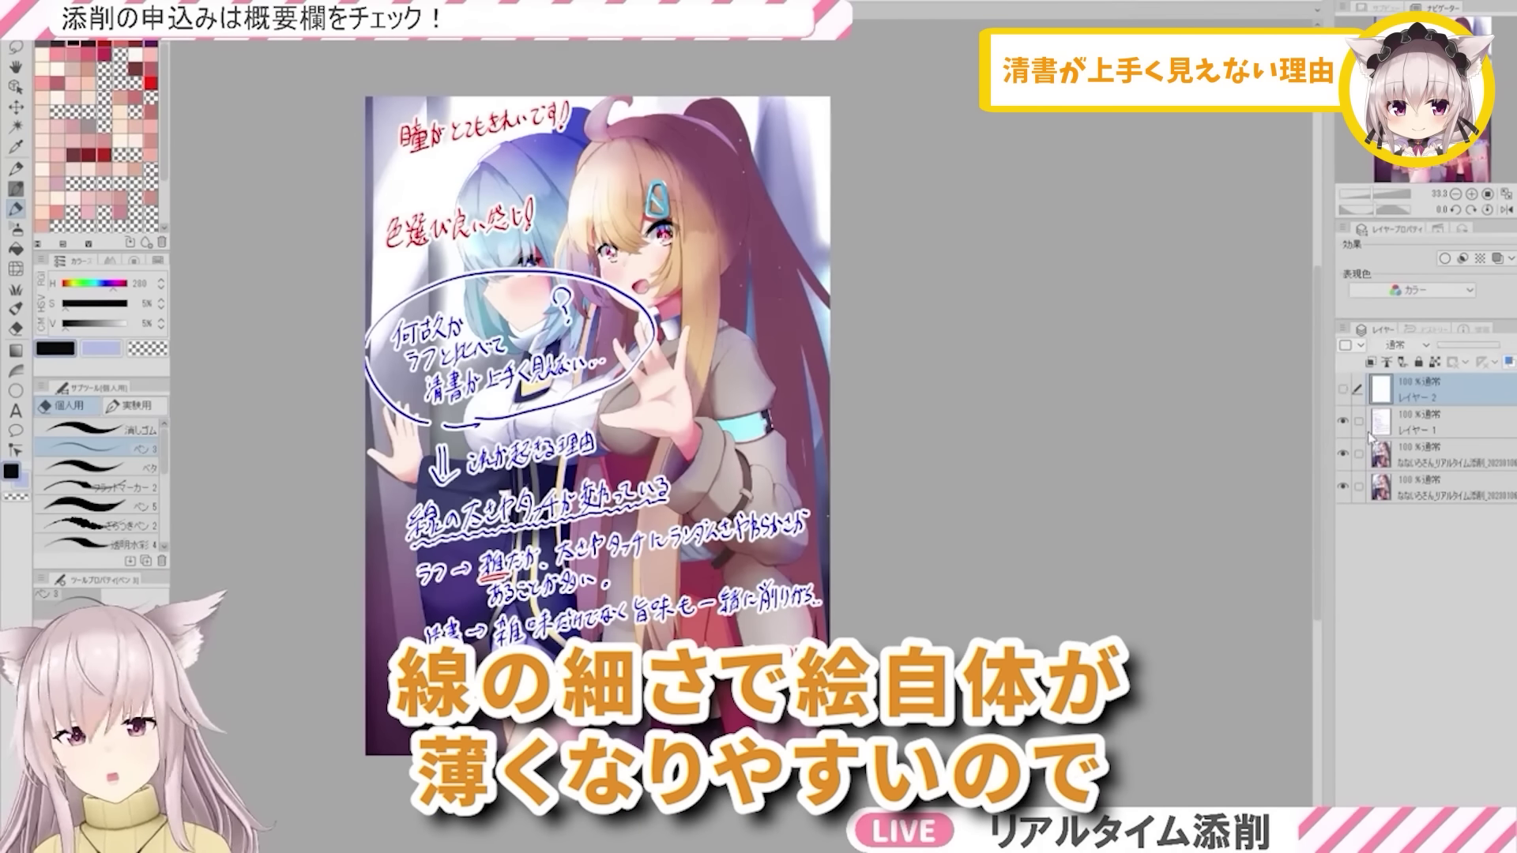
- Hide the handwritten note layers and make the illustration layer the one being edited
{"action": "left_click", "coordinate": [1342, 421]}
{"action": "left_click", "coordinate": [1414, 455]}
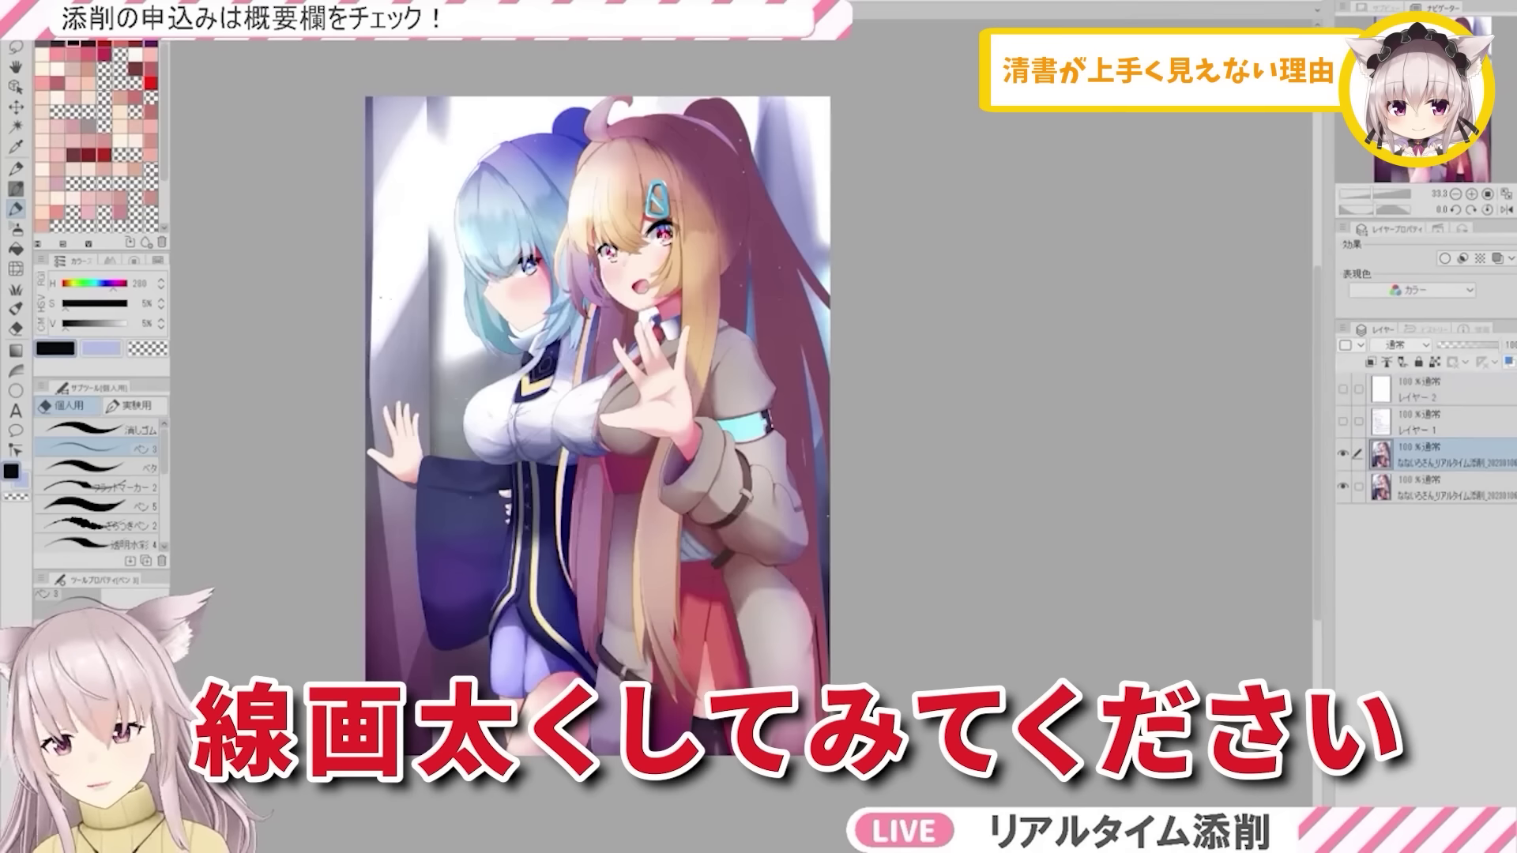
{"action": "left_click", "coordinate": [16, 268]}
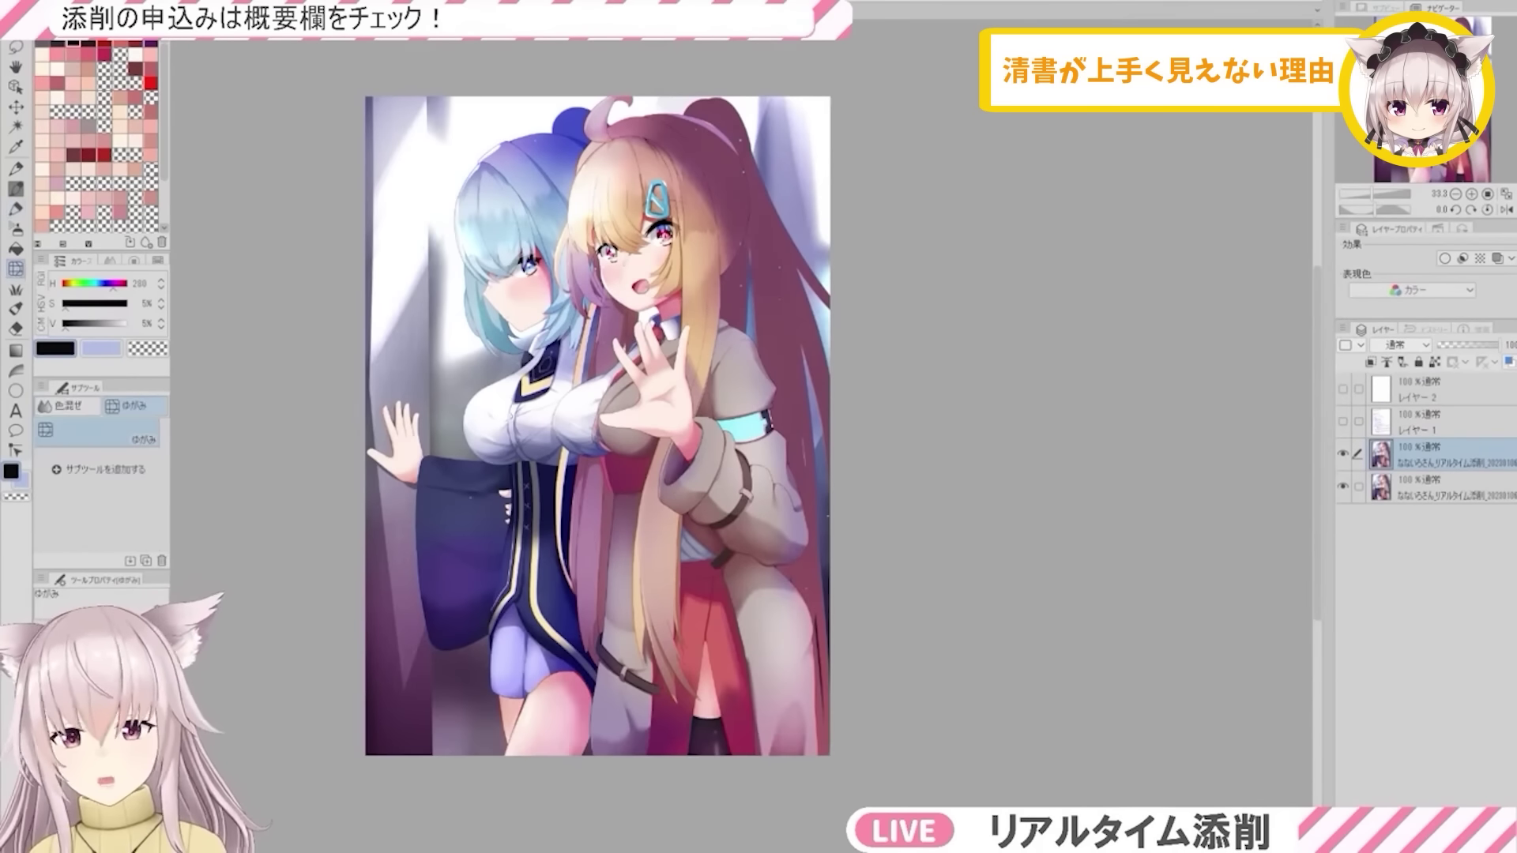
- Zoom in near the mouth and pick the Pen tool with a dark red colour
{"action": "scroll", "coordinate": [641, 409], "scroll_direction": "up", "scroll_amount": 6}
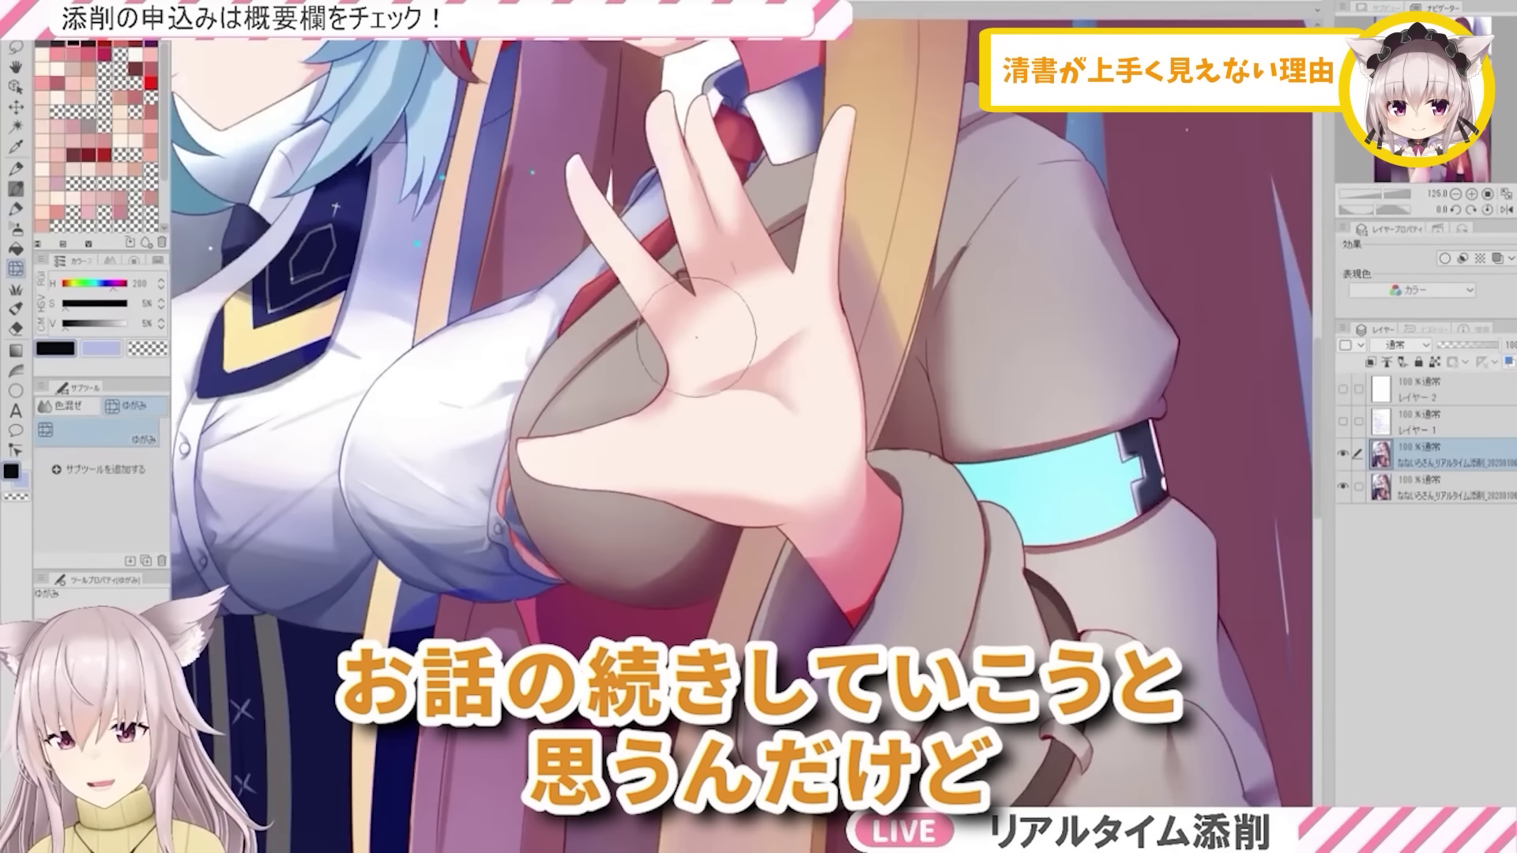
{"action": "scroll", "coordinate": [703, 380], "scroll_direction": "down", "scroll_amount": 4}
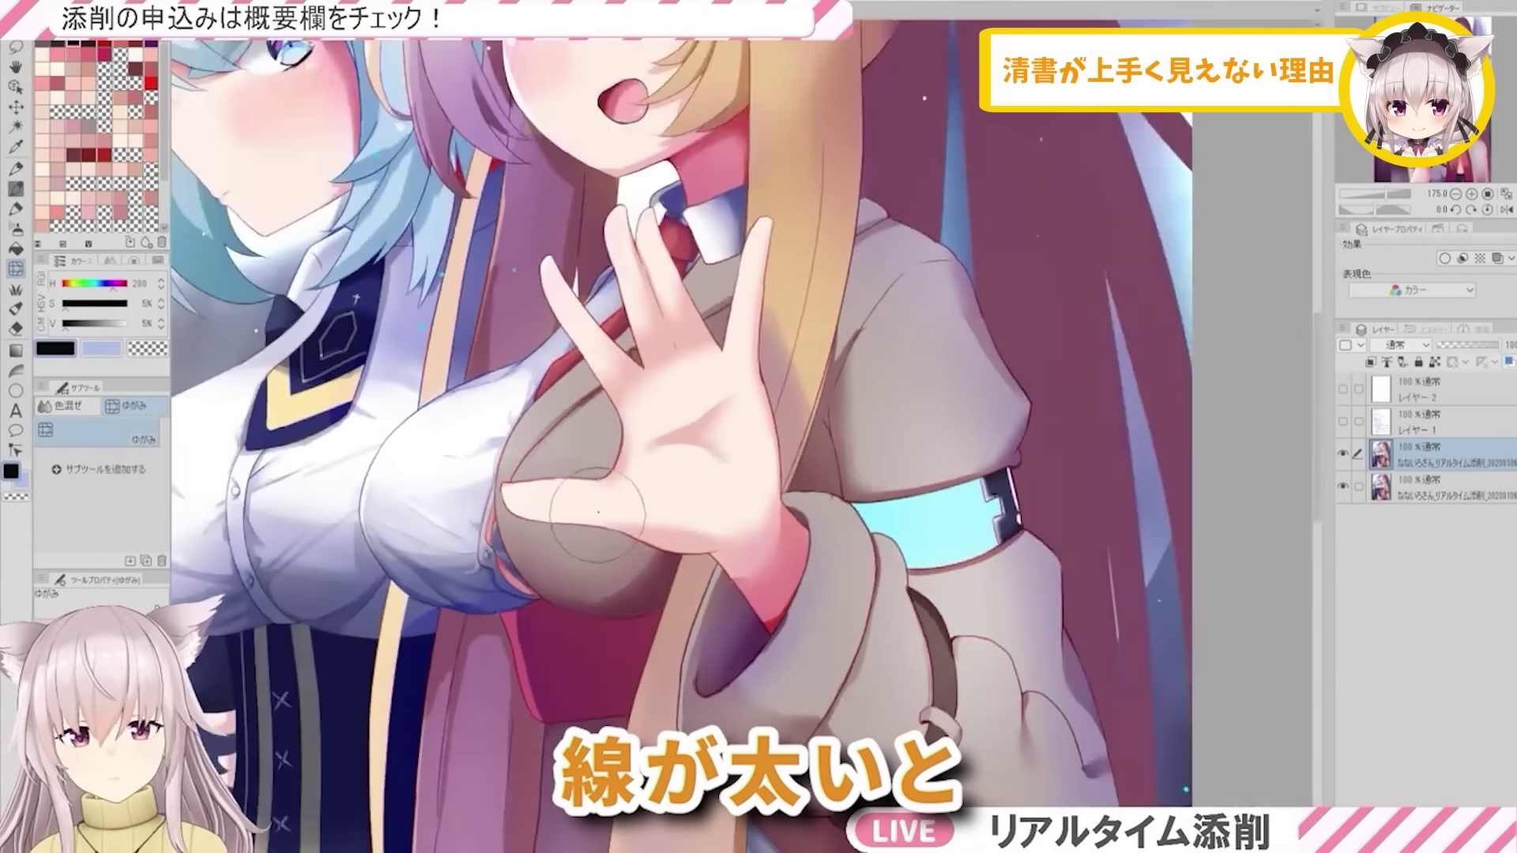
{"action": "scroll", "coordinate": [702, 382], "scroll_direction": "up", "scroll_amount": 3}
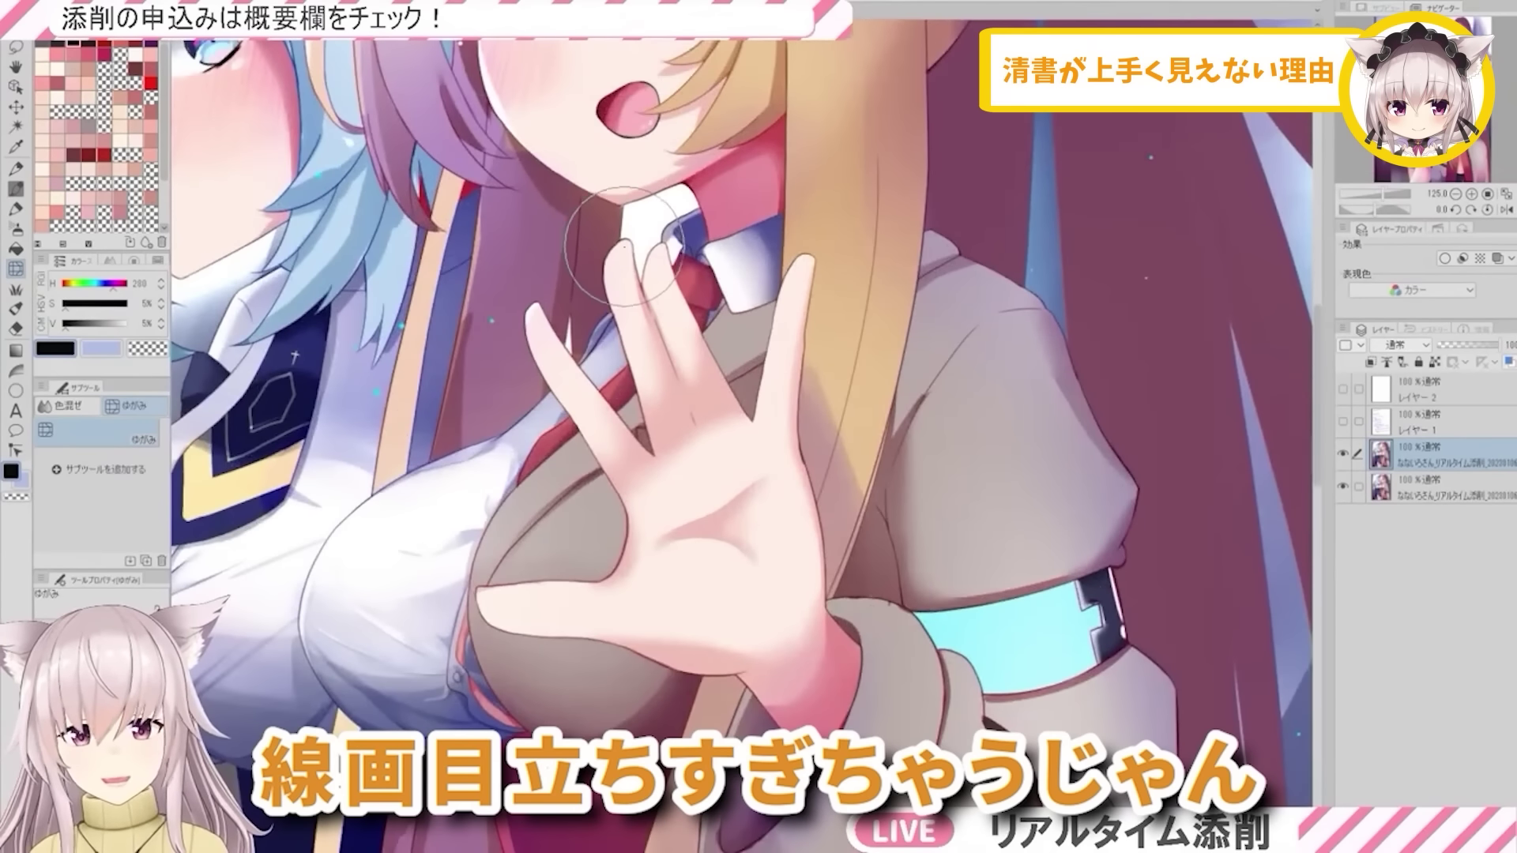
{"action": "scroll", "coordinate": [655, 387], "scroll_direction": "down", "scroll_amount": 4}
{"action": "scroll", "coordinate": [665, 354], "scroll_direction": "up", "scroll_amount": 4}
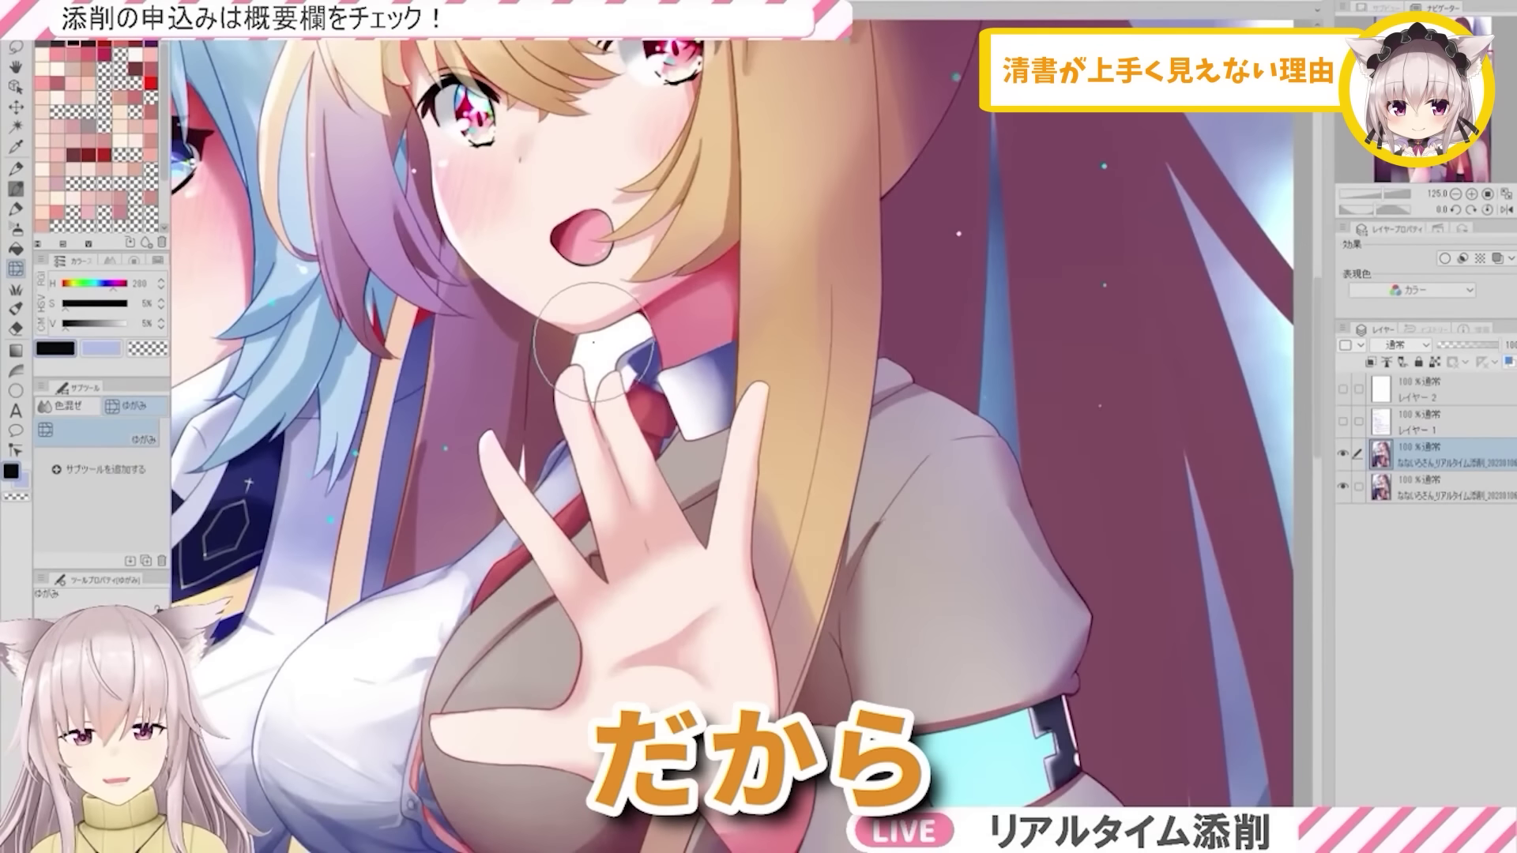
{"action": "scroll", "coordinate": [569, 332], "scroll_direction": "down", "scroll_amount": 5}
{"action": "scroll", "coordinate": [613, 222], "scroll_direction": "up", "scroll_amount": 6}
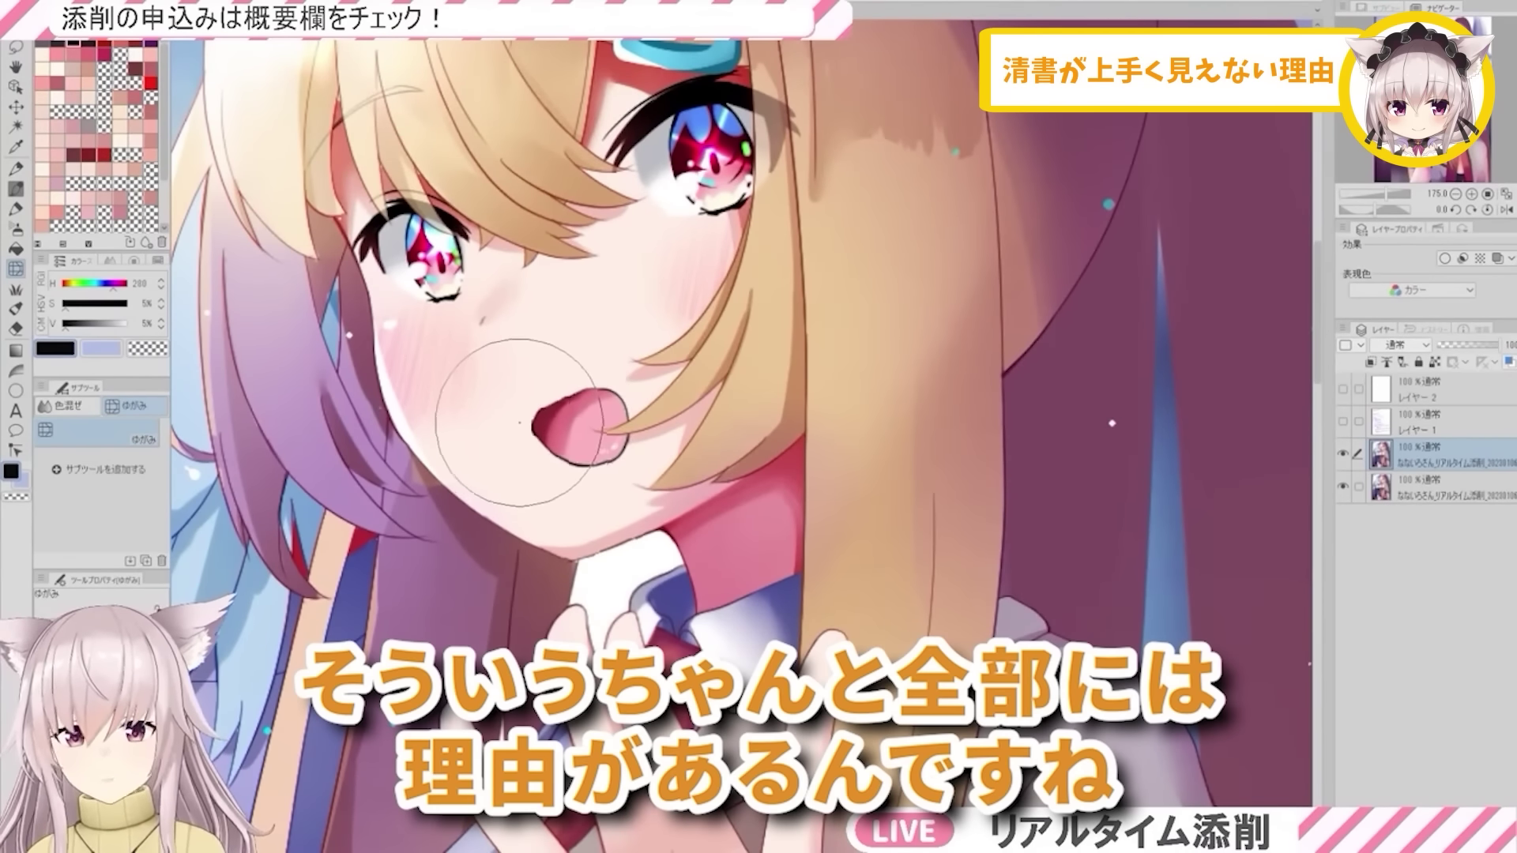
{"action": "scroll", "coordinate": [546, 467], "scroll_direction": "down", "scroll_amount": 6}
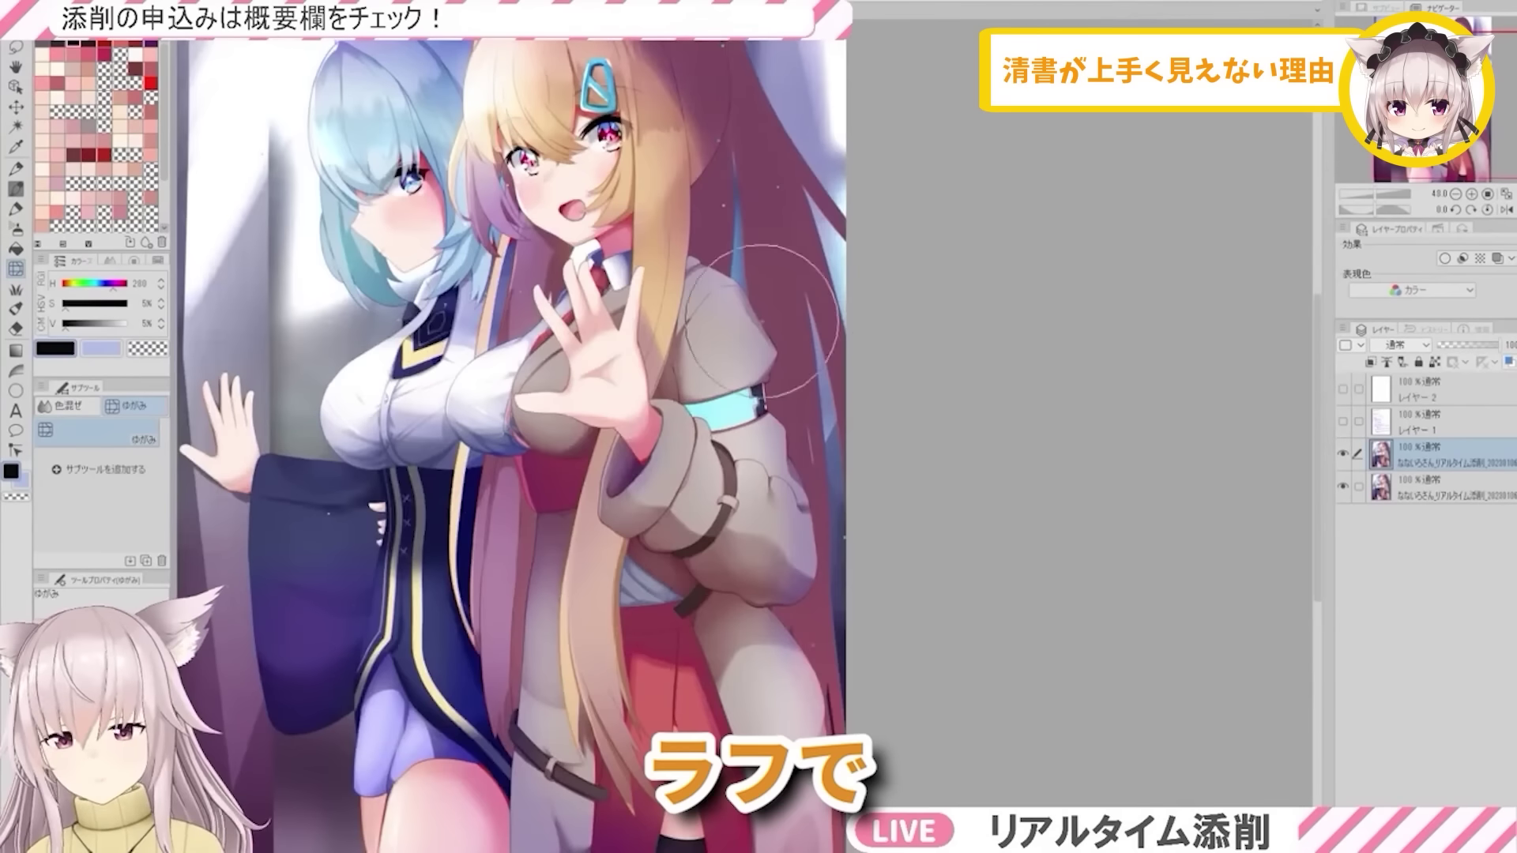
{"action": "scroll", "coordinate": [696, 280], "scroll_direction": "up", "scroll_amount": 5}
{"action": "scroll", "coordinate": [695, 304], "scroll_direction": "down", "scroll_amount": 5}
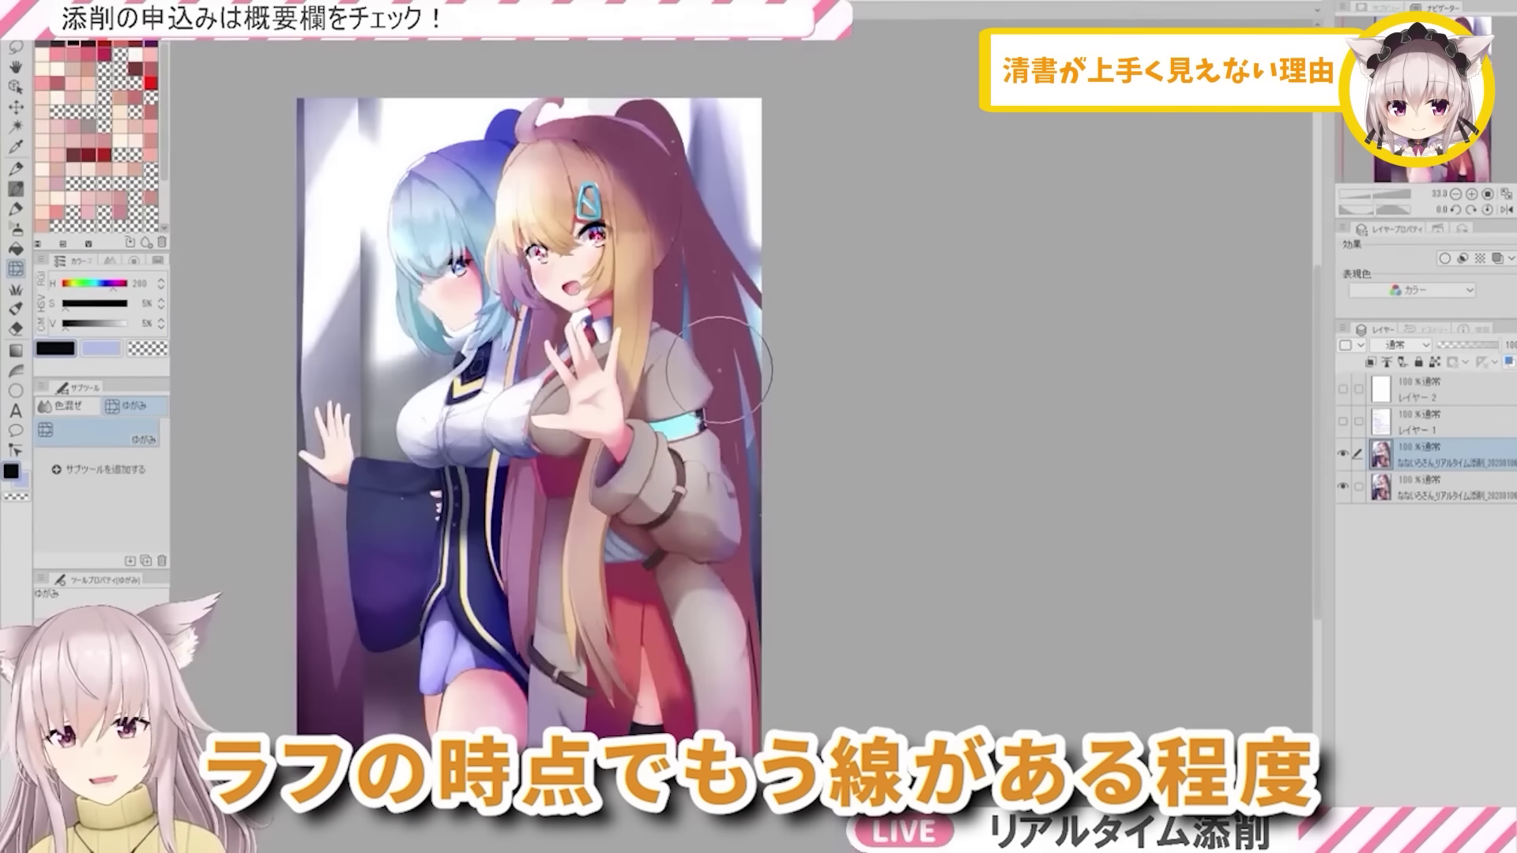
{"action": "scroll", "coordinate": [680, 166], "scroll_direction": "up", "scroll_amount": 6}
{"action": "scroll", "coordinate": [680, 237], "scroll_direction": "down", "scroll_amount": 5}
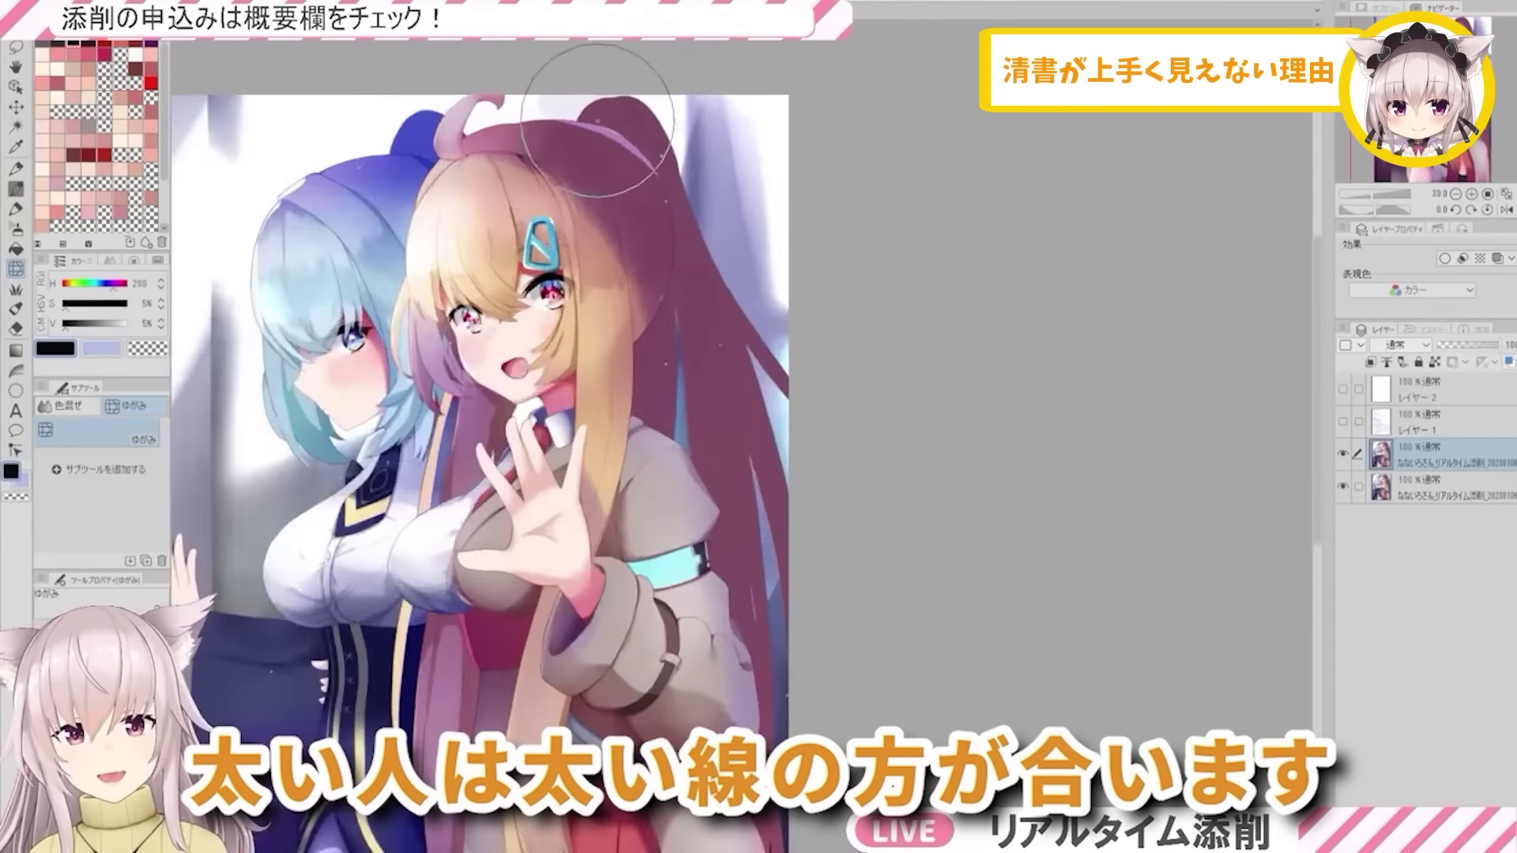
{"action": "scroll", "coordinate": [612, 190], "scroll_direction": "up", "scroll_amount": 4}
{"action": "scroll", "coordinate": [612, 190], "scroll_direction": "down", "scroll_amount": 5}
{"action": "scroll", "coordinate": [584, 237], "scroll_direction": "up", "scroll_amount": 5}
{"action": "scroll", "coordinate": [592, 352], "scroll_direction": "up", "scroll_amount": 2}
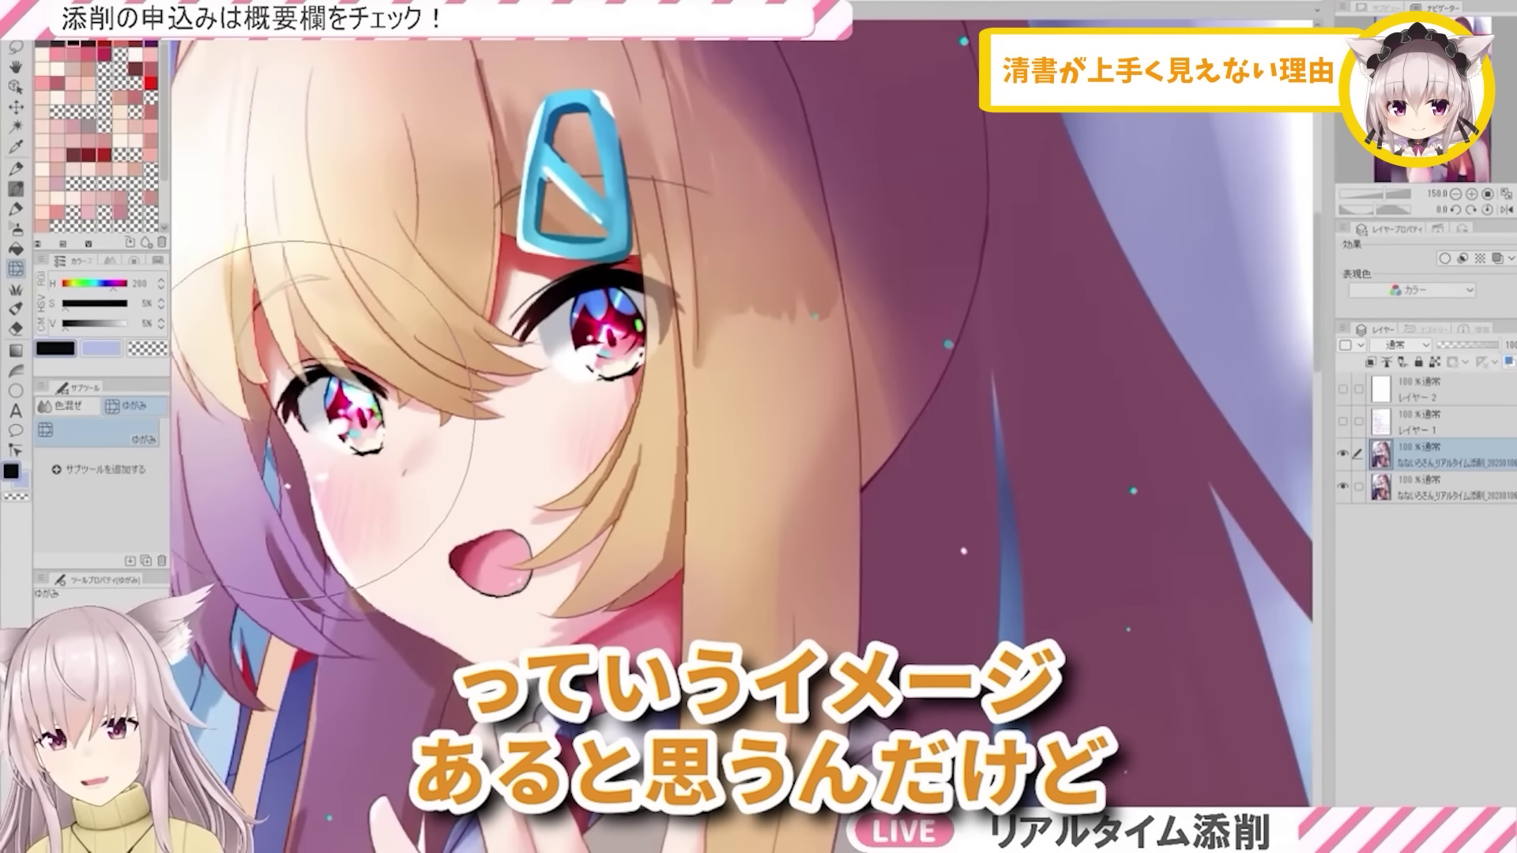
{"action": "scroll", "coordinate": [549, 277], "scroll_direction": "down", "scroll_amount": 2}
{"action": "scroll", "coordinate": [553, 253], "scroll_direction": "down", "scroll_amount": 5}
{"action": "scroll", "coordinate": [553, 253], "scroll_direction": "up", "scroll_amount": 6}
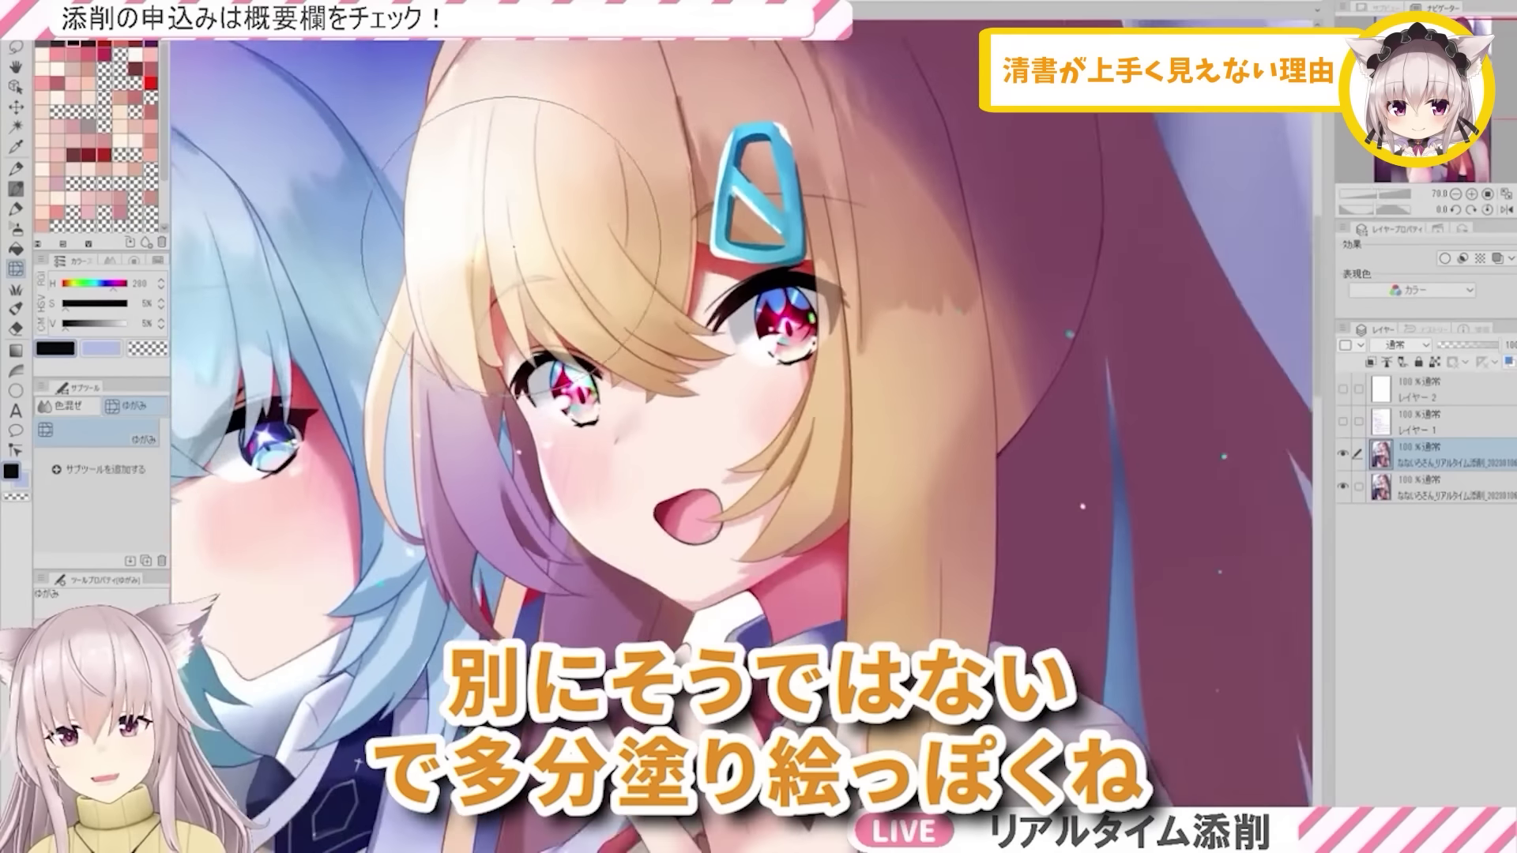
{"action": "scroll", "coordinate": [755, 119], "scroll_direction": "up", "scroll_amount": 3}
{"action": "key", "text": "p"}
{"action": "scroll", "coordinate": [869, 616], "scroll_direction": "up", "scroll_amount": 3}
{"action": "left_click", "coordinate": [762, 379], "text": "alt"}
- Thicken the hair outline beside the mouth with a dark stroke
{"action": "left_click_drag", "start_coordinate": [741, 419], "coordinate": [685, 530]}
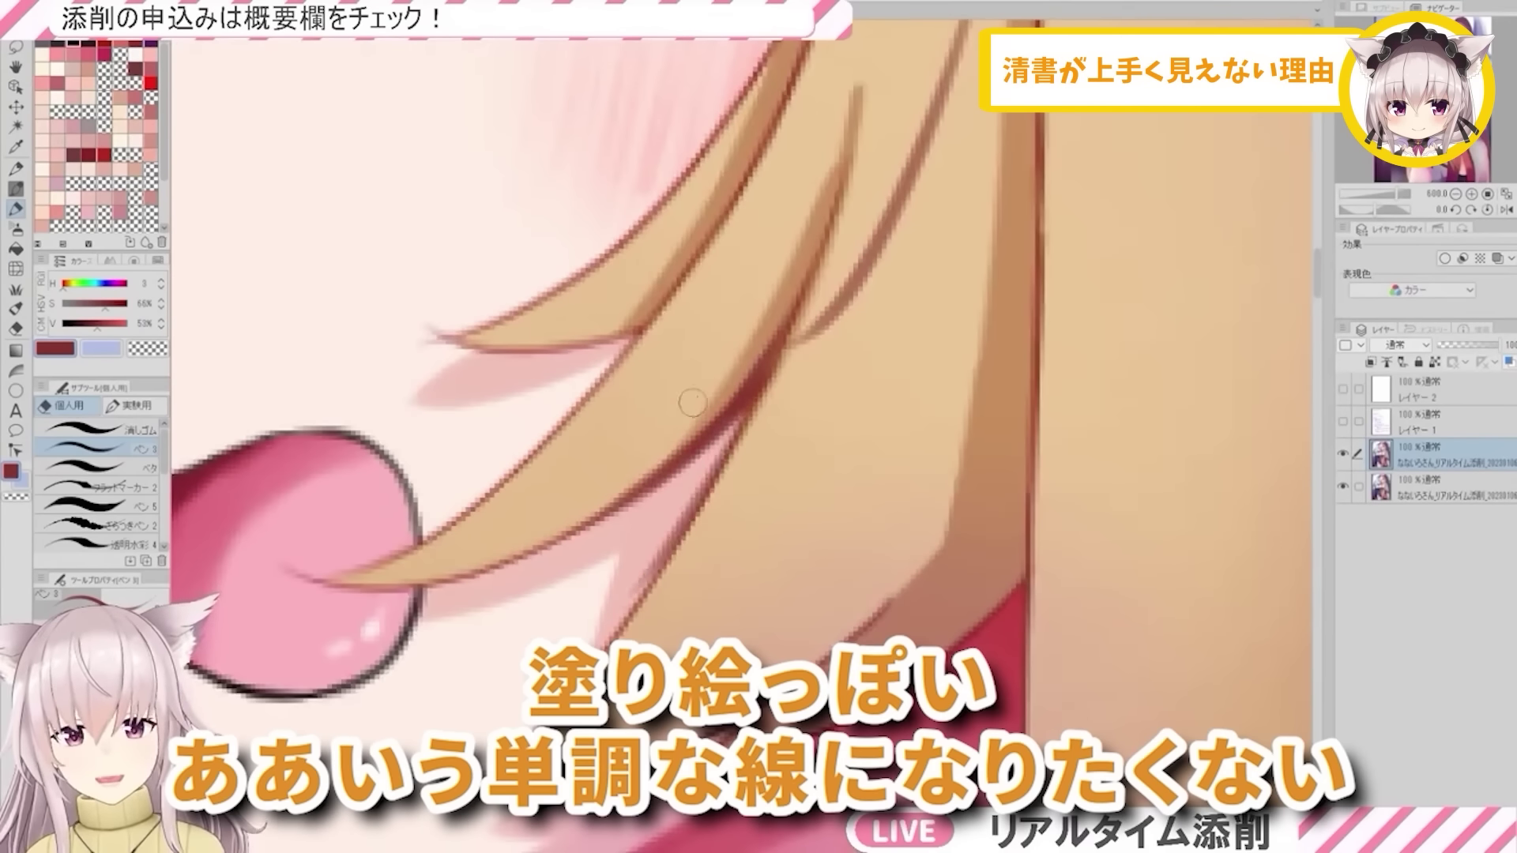
{"action": "scroll", "coordinate": [695, 410], "scroll_direction": "down", "scroll_amount": 4}
{"action": "scroll", "coordinate": [742, 459], "scroll_direction": "up", "scroll_amount": 5}
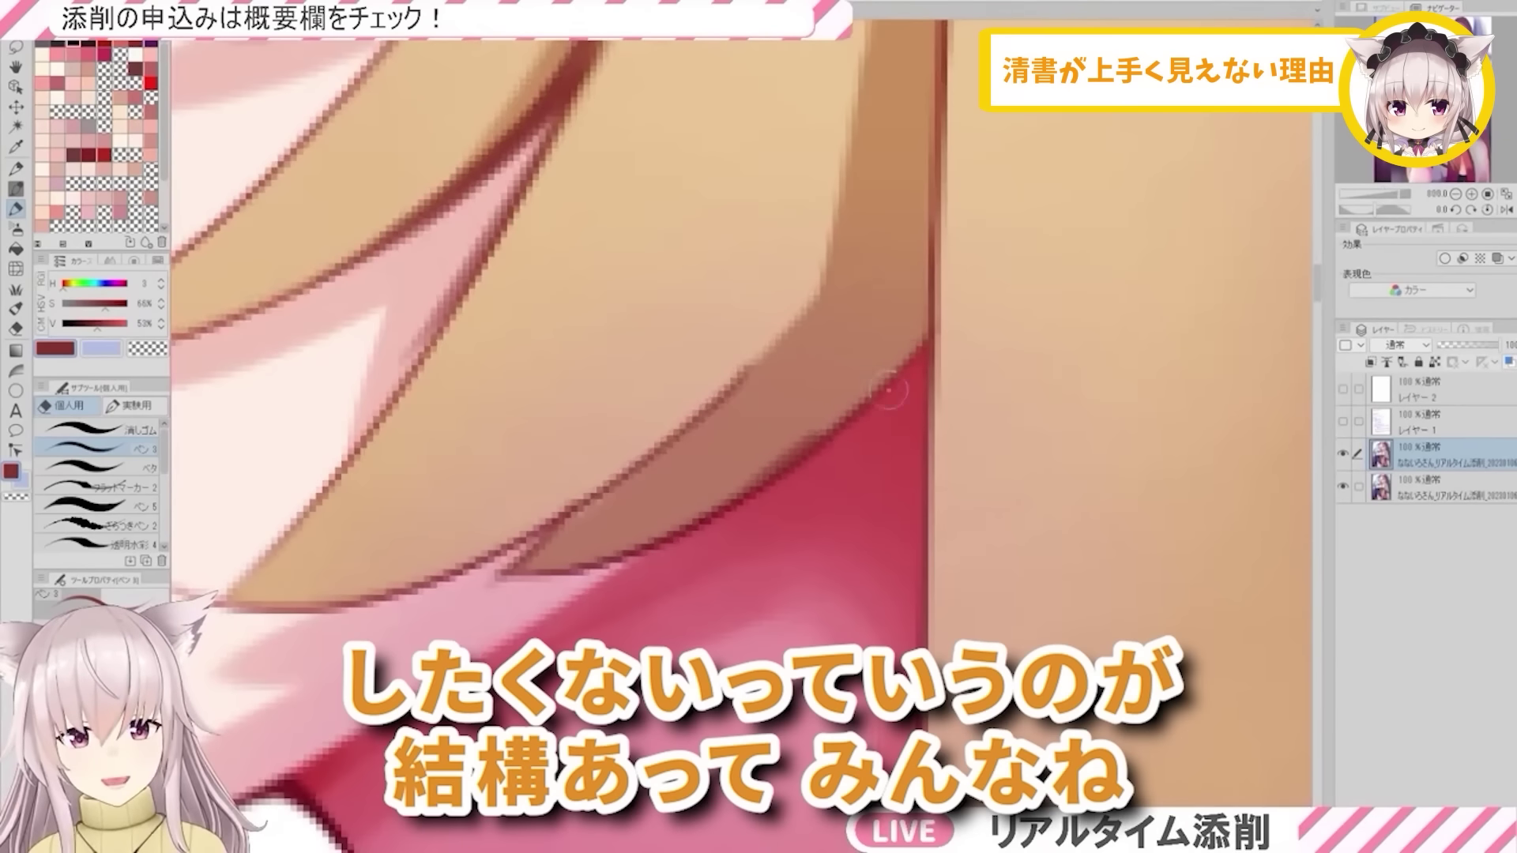
{"action": "scroll", "coordinate": [765, 474], "scroll_direction": "down", "scroll_amount": 6}
{"action": "scroll", "coordinate": [826, 323], "scroll_direction": "down", "scroll_amount": 2}
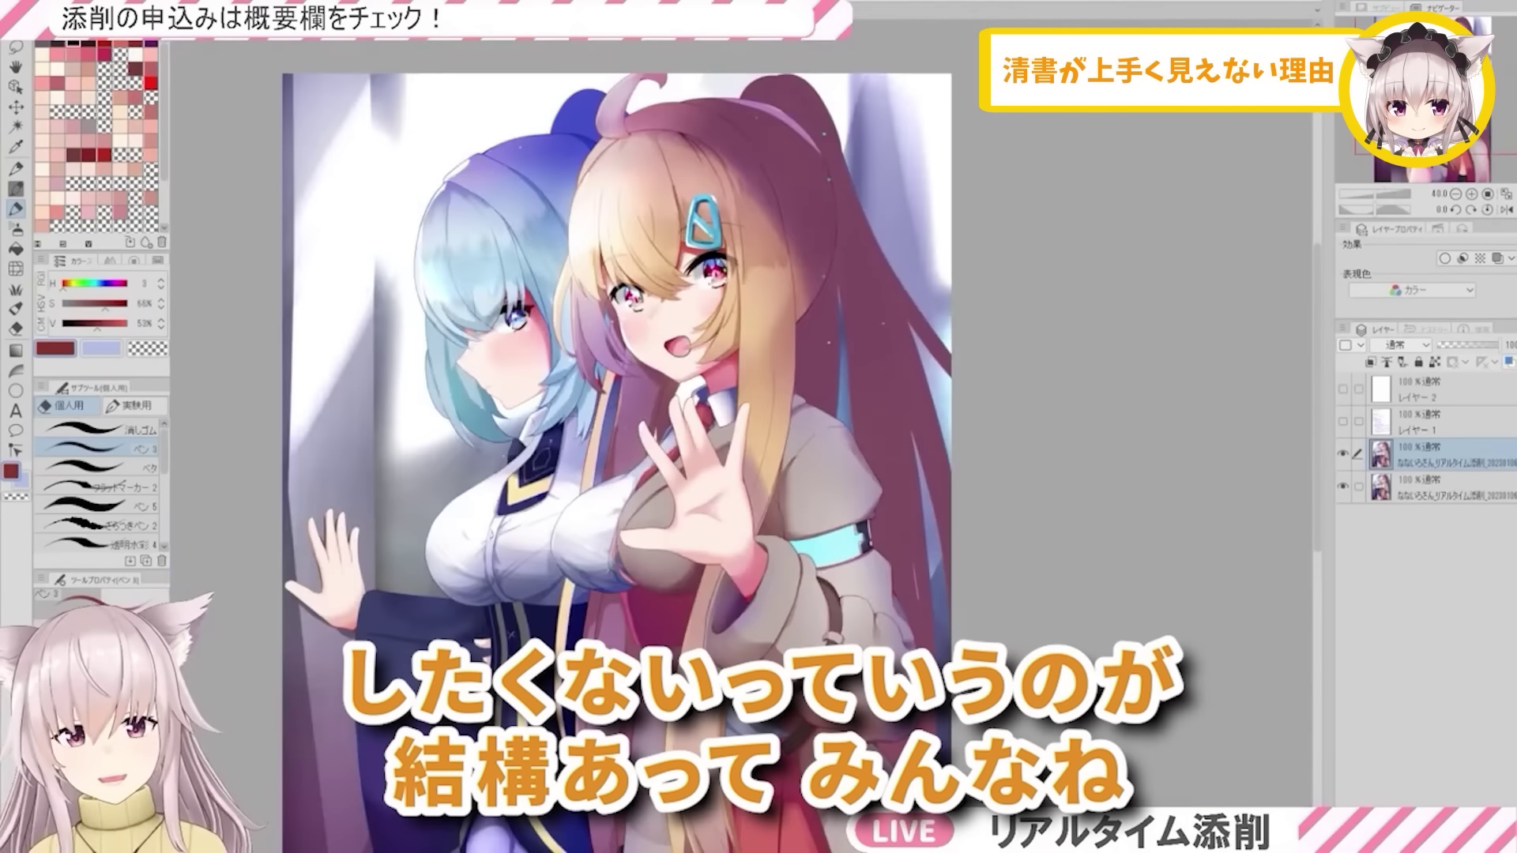
{"action": "scroll", "coordinate": [505, 341], "scroll_direction": "up", "scroll_amount": 7}
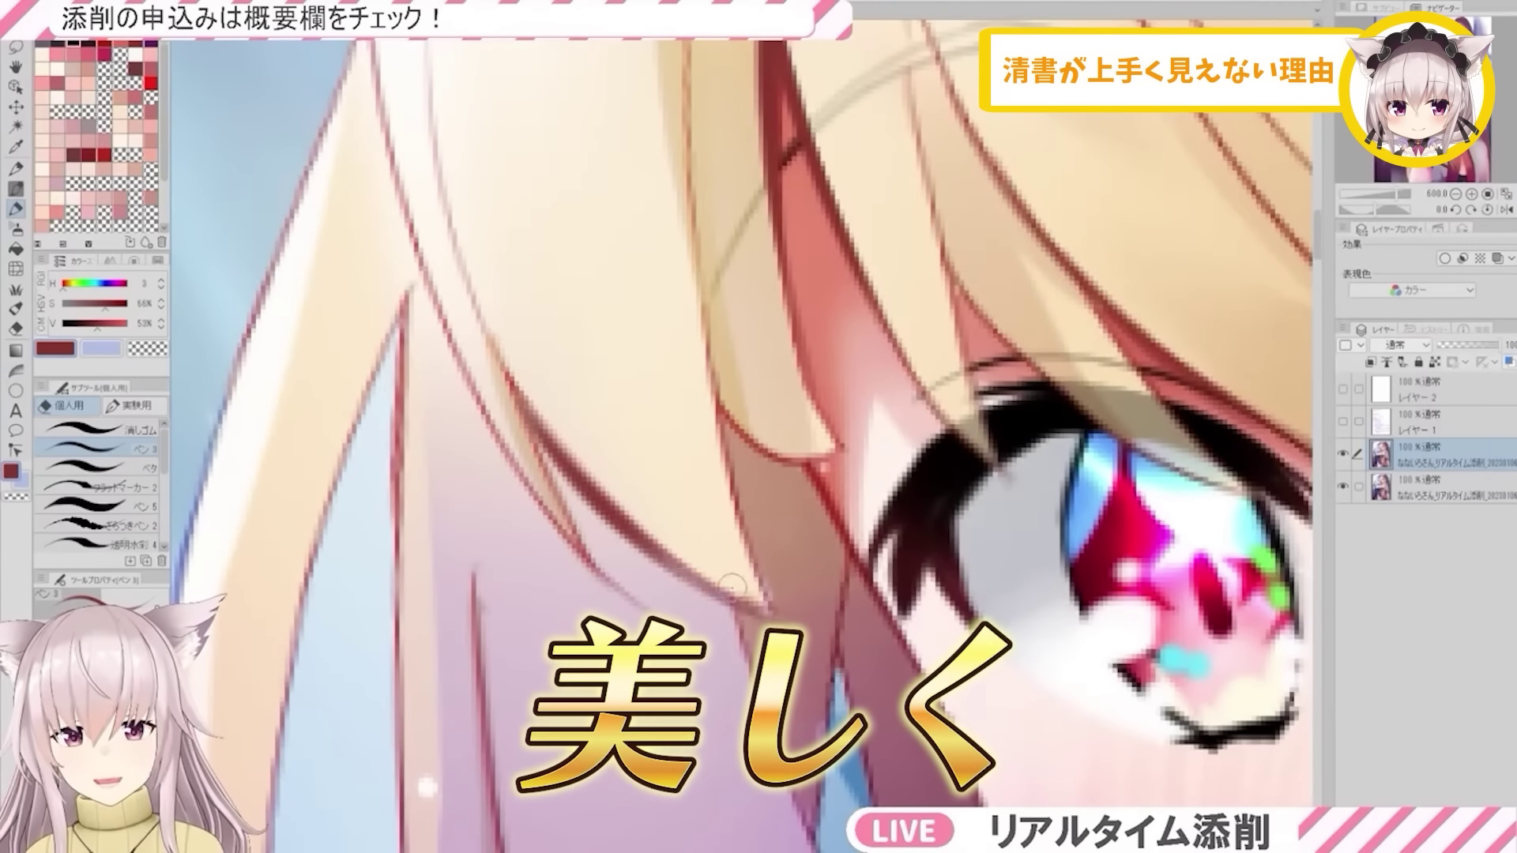
{"action": "scroll", "coordinate": [560, 463], "scroll_direction": "down", "scroll_amount": 5}
{"action": "scroll", "coordinate": [575, 479], "scroll_direction": "up", "scroll_amount": 6}
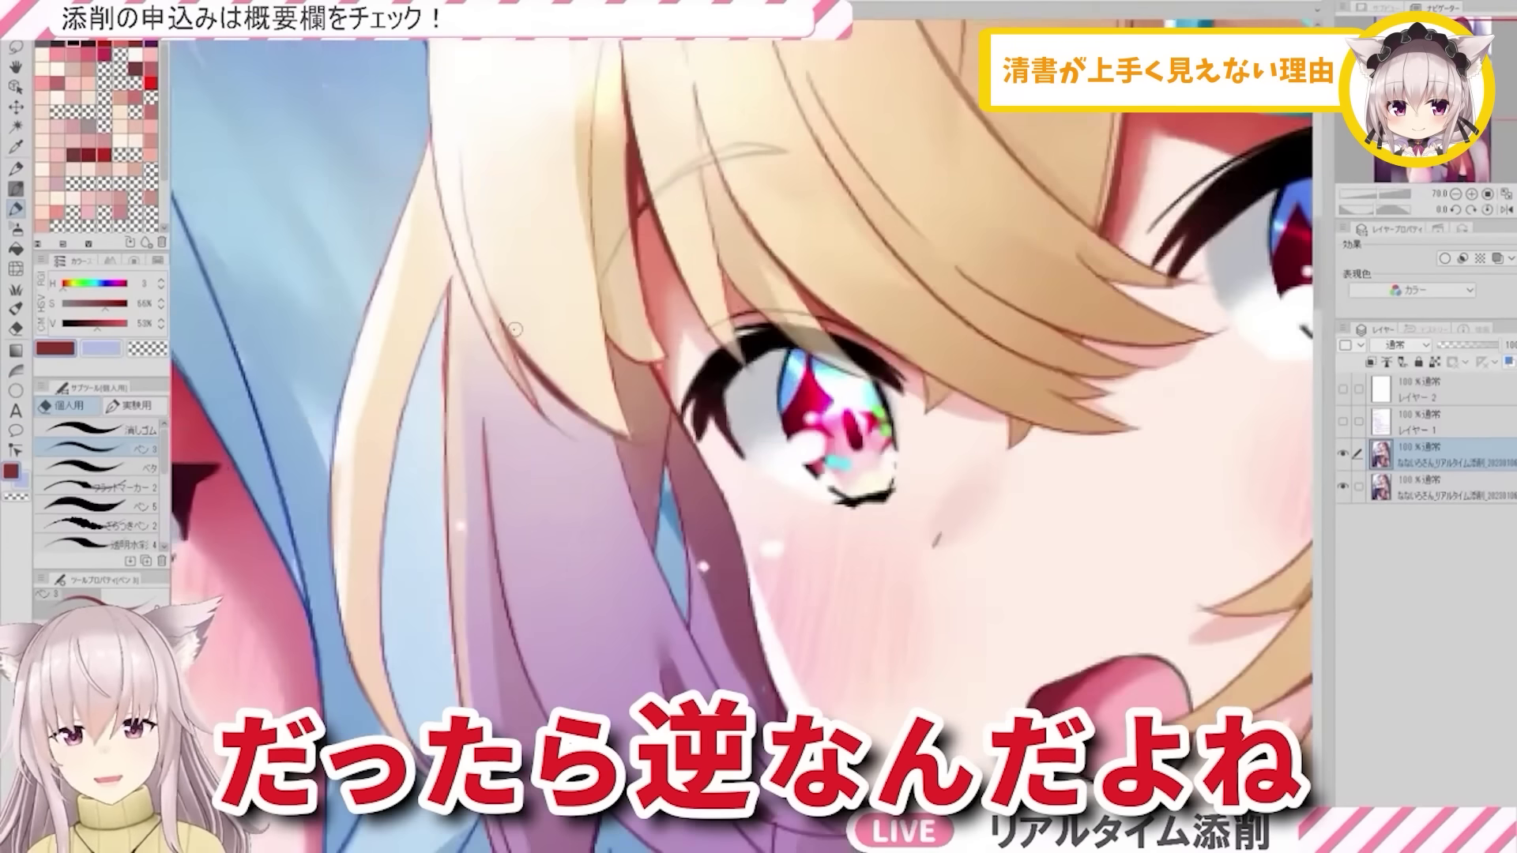
{"action": "scroll", "coordinate": [550, 447], "scroll_direction": "down", "scroll_amount": 2}
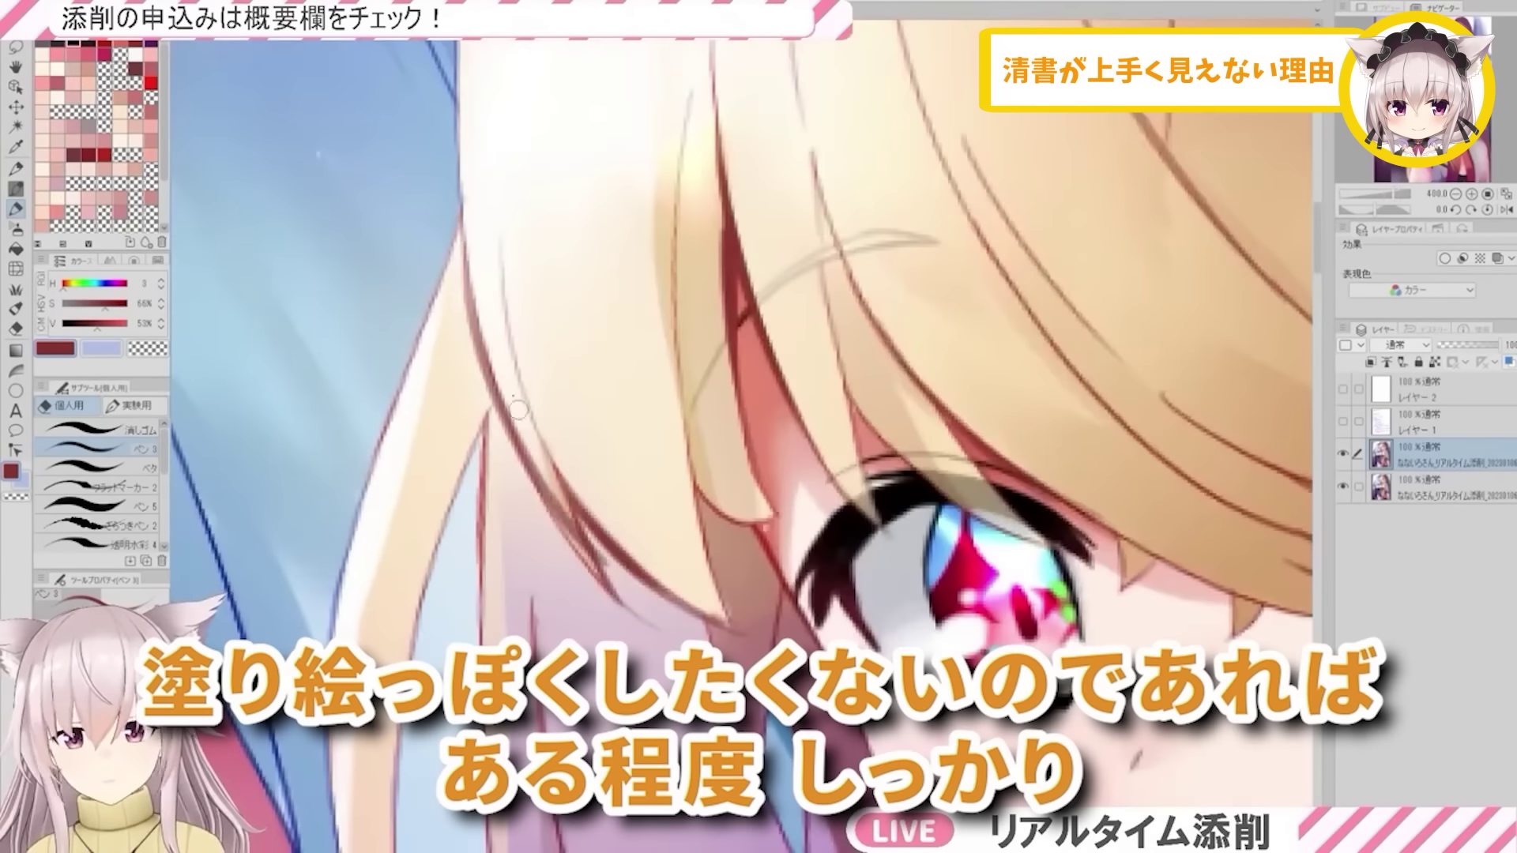
{"action": "scroll", "coordinate": [646, 615], "scroll_direction": "down", "scroll_amount": 4}
{"action": "scroll", "coordinate": [478, 414], "scroll_direction": "up", "scroll_amount": 5}
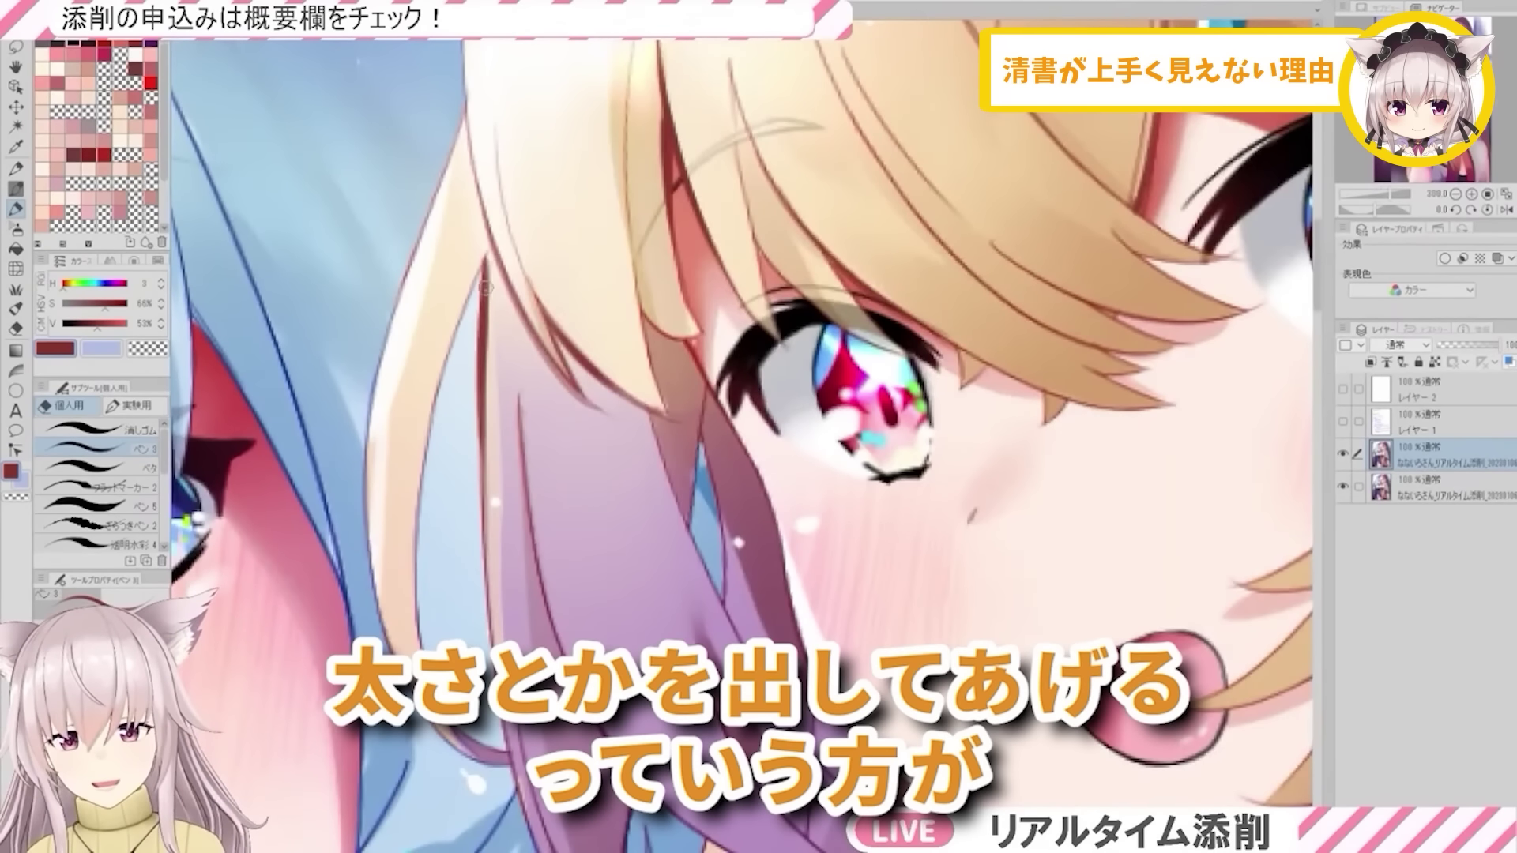
{"action": "scroll", "coordinate": [477, 414], "scroll_direction": "up", "scroll_amount": 3}
- Darken the inner hair edge beside the eye with a bolder stroke
{"action": "mouse_move", "coordinate": [513, 186]}
{"action": "left_mouse_down"}
{"action": "mouse_move", "coordinate": [397, 577]}
{"action": "mouse_move", "coordinate": [440, 379]}
{"action": "left_mouse_up"}
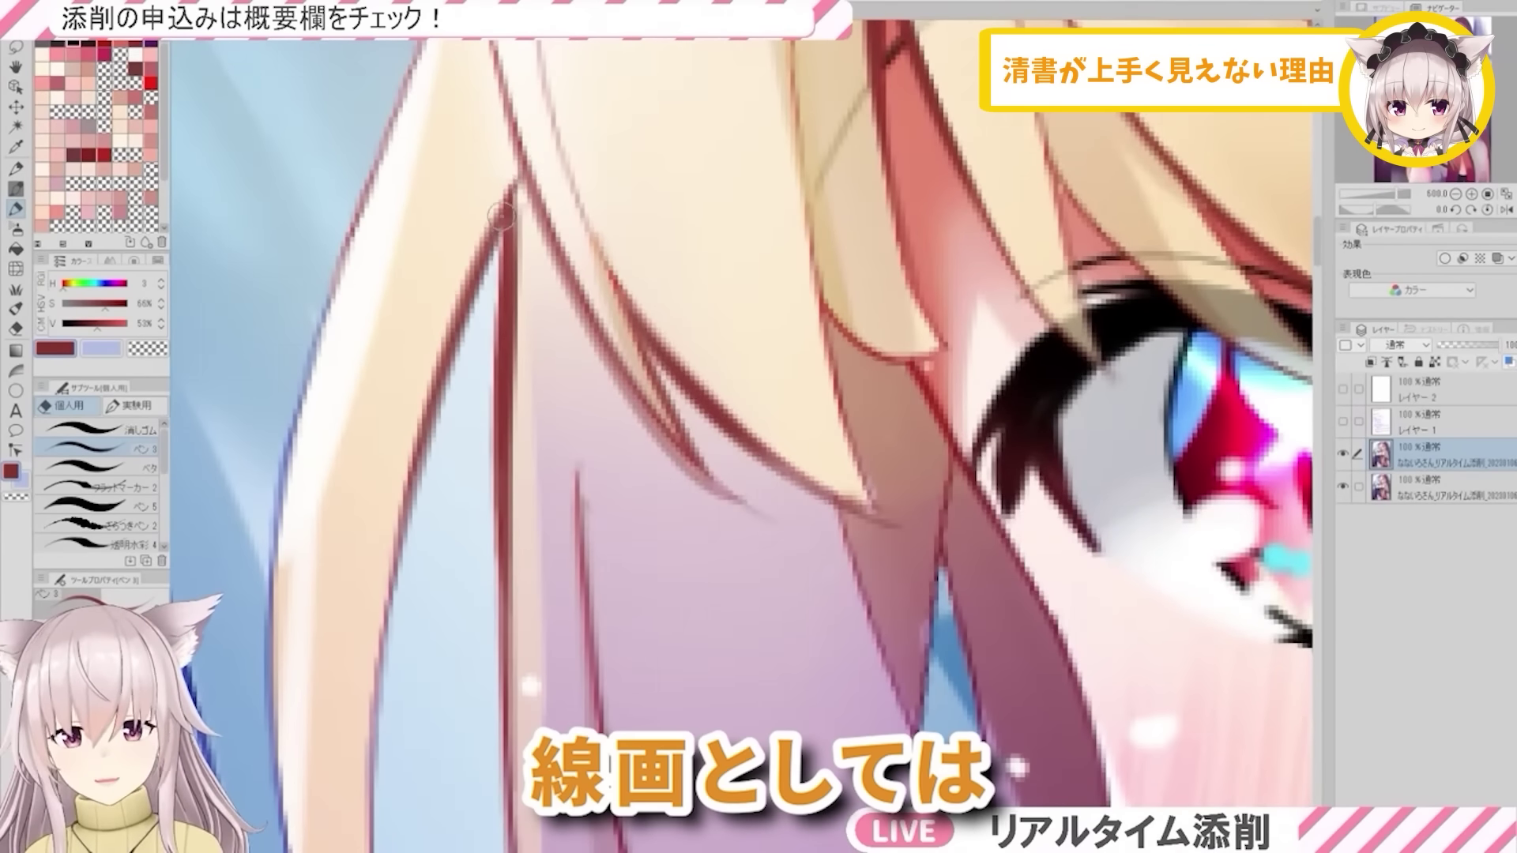
{"action": "scroll", "coordinate": [522, 213], "scroll_direction": "down", "scroll_amount": 8}
{"action": "scroll", "coordinate": [505, 313], "scroll_direction": "up", "scroll_amount": 7}
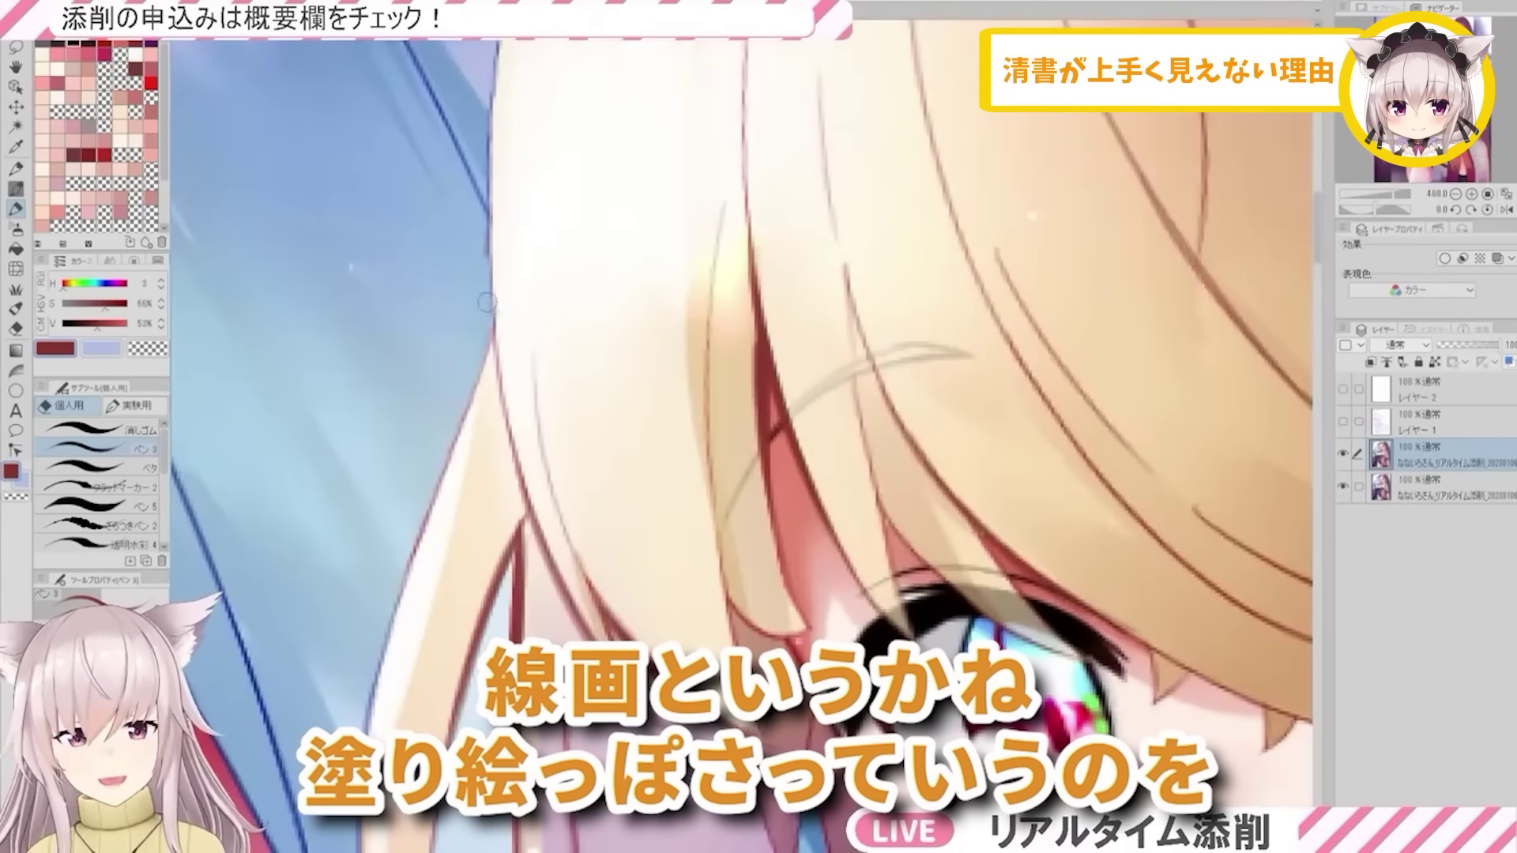
{"action": "scroll", "coordinate": [506, 313], "scroll_direction": "down", "scroll_amount": 7}
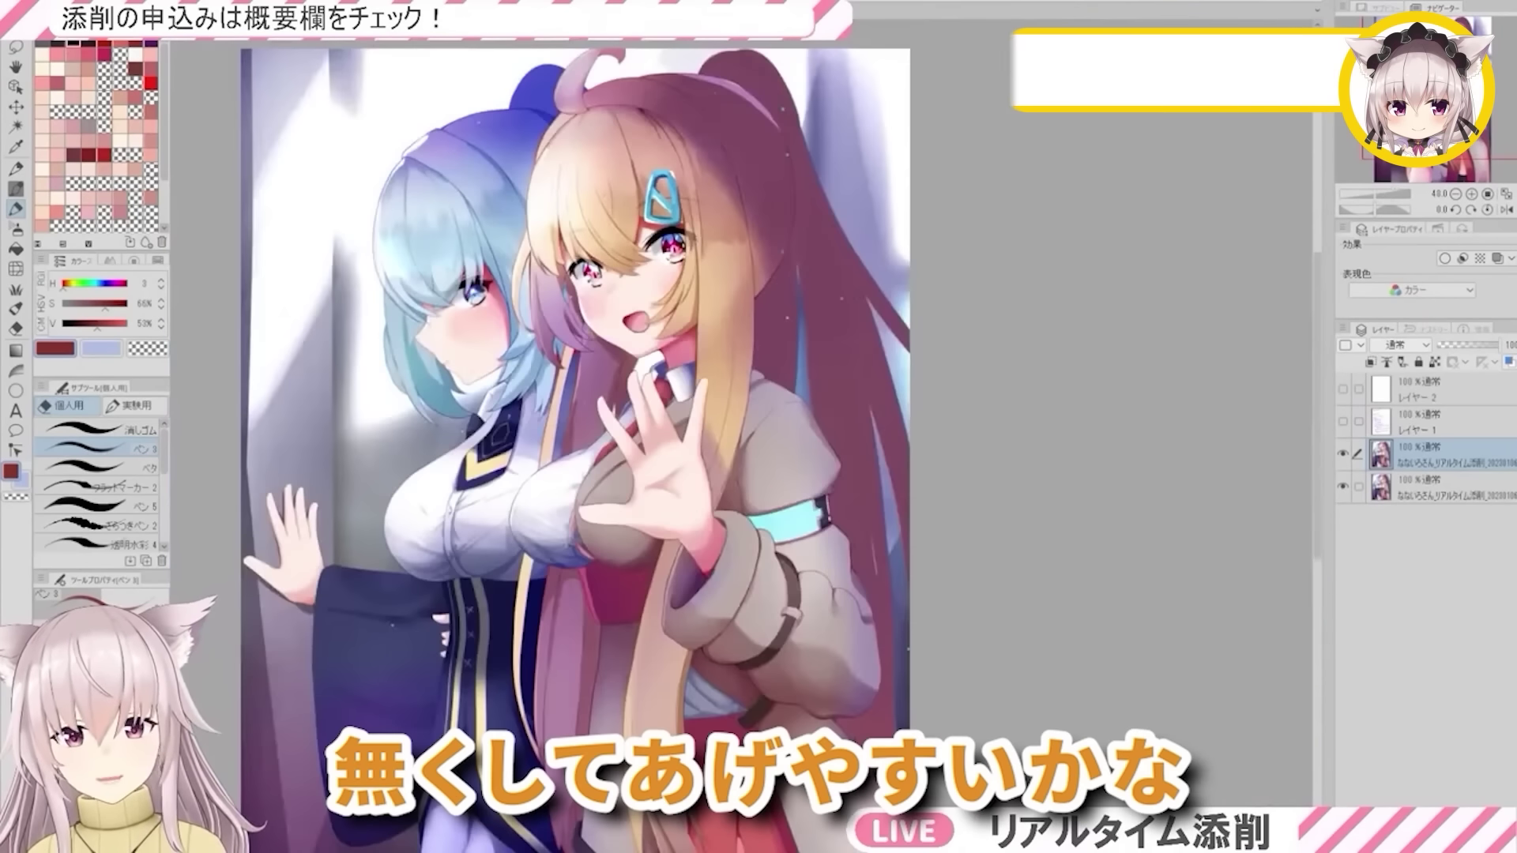
{"action": "scroll", "coordinate": [548, 306], "scroll_direction": "up", "scroll_amount": 4}
{"action": "scroll", "coordinate": [547, 306], "scroll_direction": "down", "scroll_amount": 5}
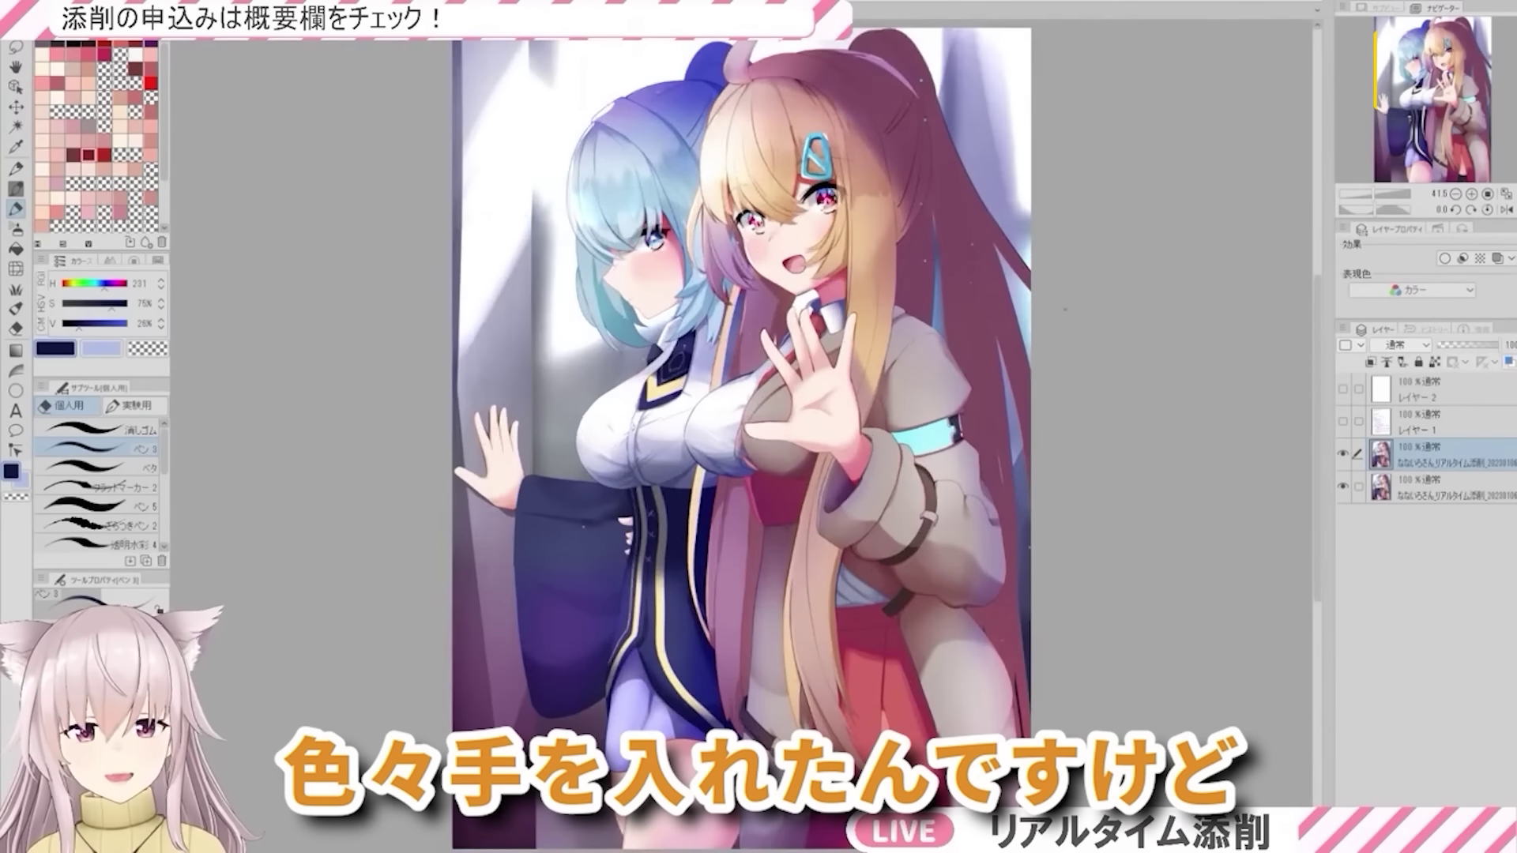
{"action": "left_click", "coordinate": [1343, 454]}
{"action": "left_click", "coordinate": [1343, 455]}
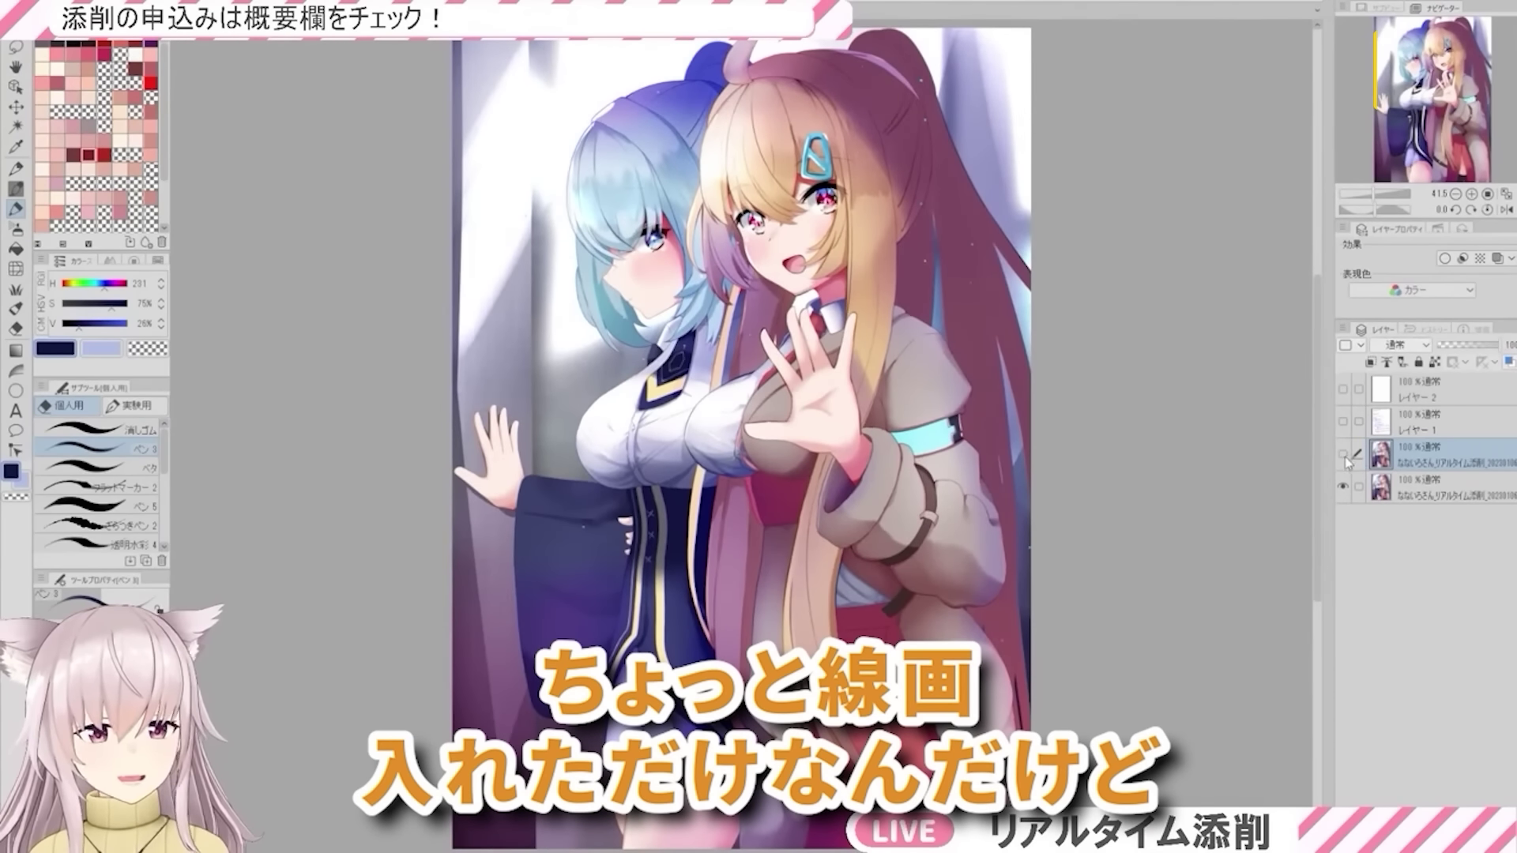
{"action": "left_click", "coordinate": [1345, 455]}
{"action": "left_click", "coordinate": [1347, 455]}
{"action": "left_click", "coordinate": [1346, 455]}
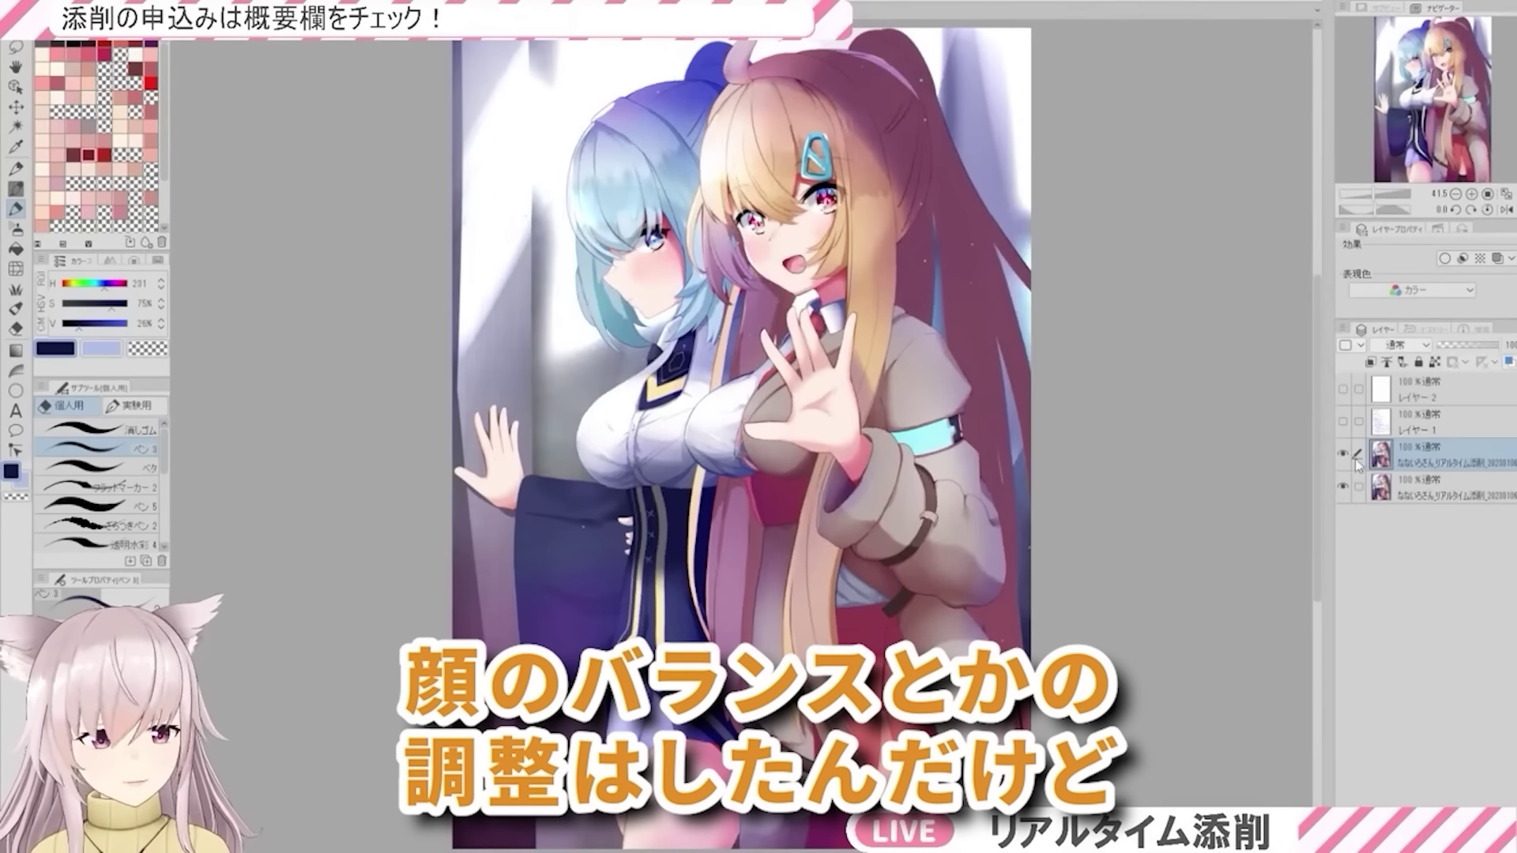
{"action": "left_click", "coordinate": [1347, 456]}
{"action": "left_click", "coordinate": [1346, 457]}
{"action": "left_click", "coordinate": [1345, 458]}
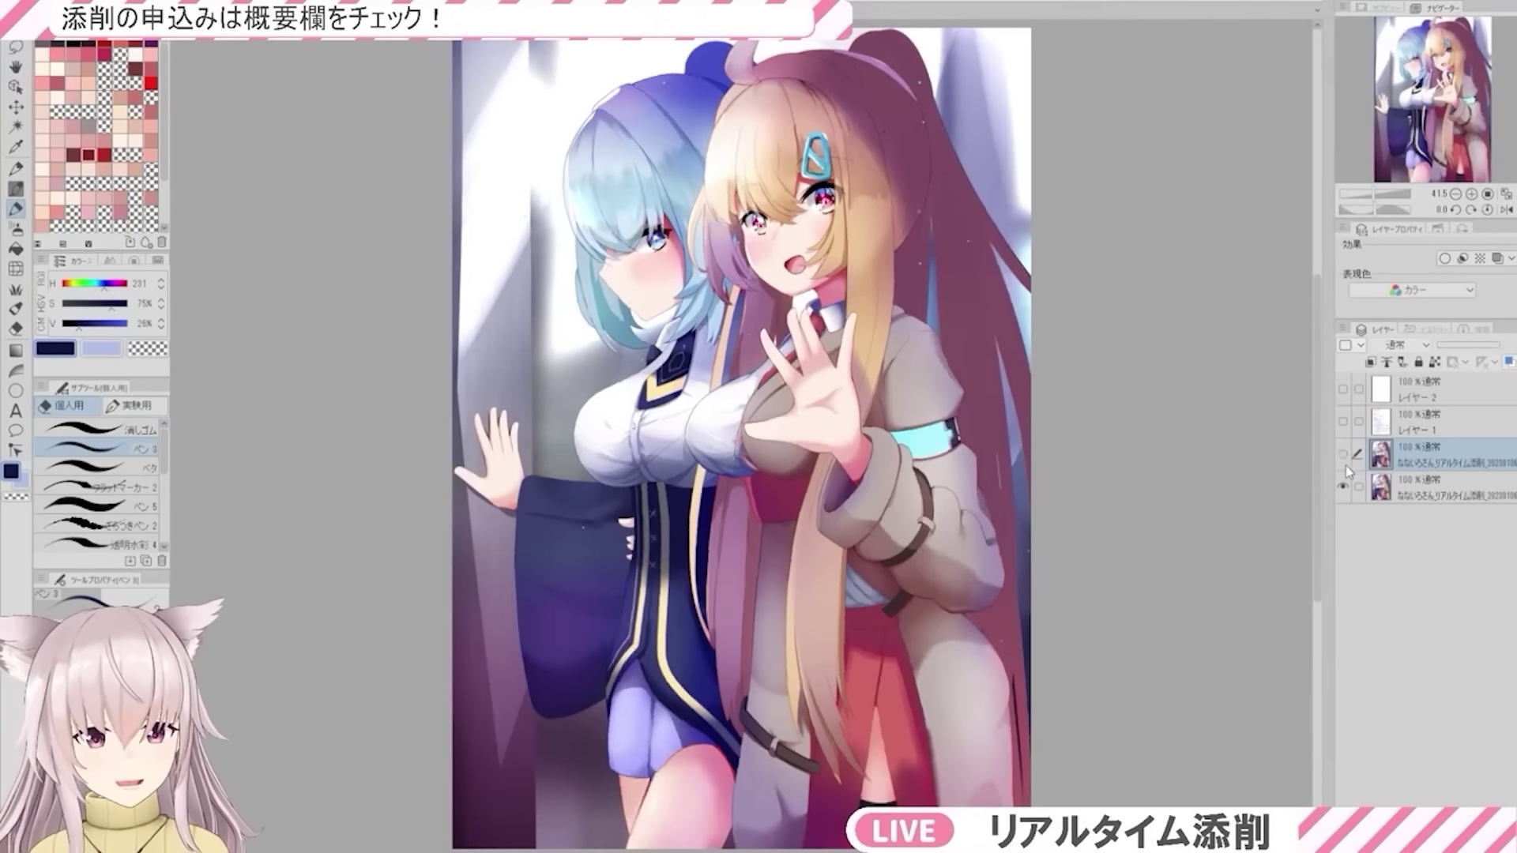
{"action": "left_click", "coordinate": [1344, 458]}
{"action": "scroll", "coordinate": [880, 372], "scroll_direction": "up", "scroll_amount": 3}
{"action": "left_click", "coordinate": [1344, 453]}
{"action": "left_click", "coordinate": [1344, 456]}
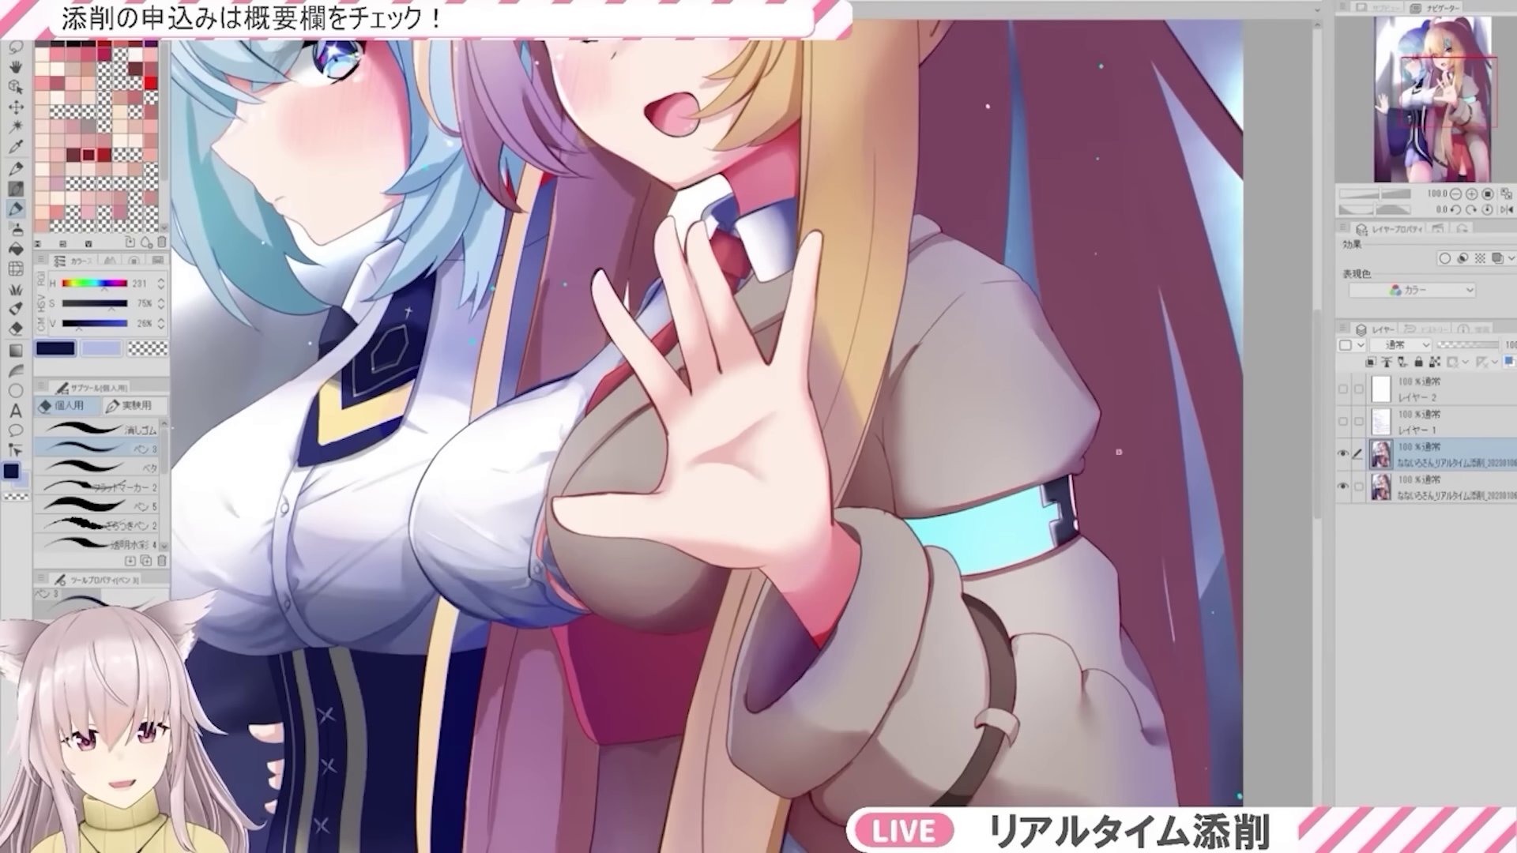
{"action": "scroll", "coordinate": [710, 340], "scroll_direction": "up", "scroll_amount": 2}
{"action": "left_click", "coordinate": [1344, 456]}
{"action": "left_click", "coordinate": [1343, 455]}
{"action": "left_click", "coordinate": [1344, 455]}
{"action": "left_click", "coordinate": [1343, 455]}
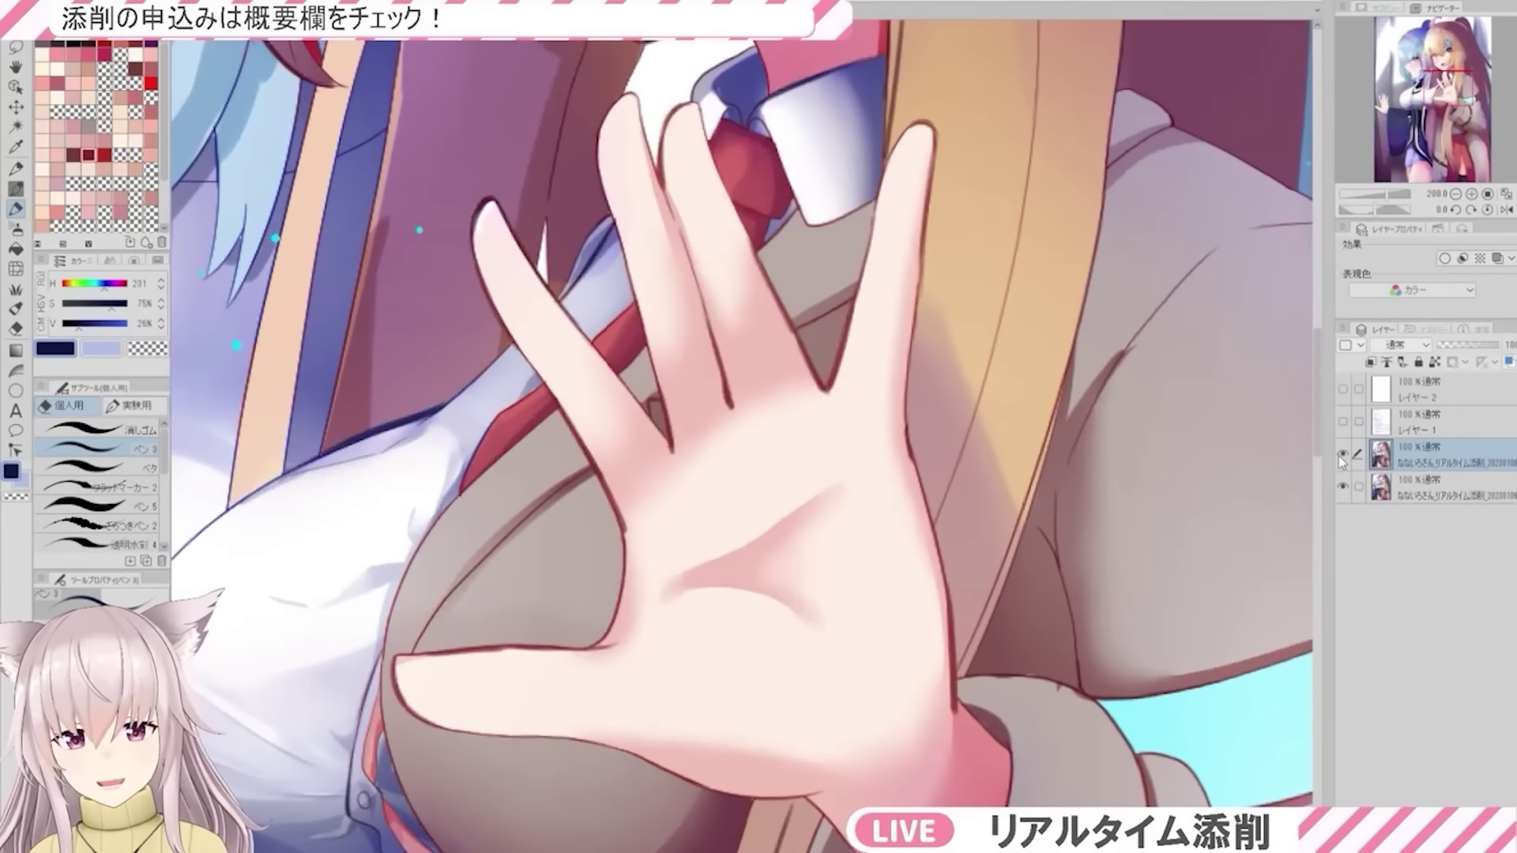
{"action": "scroll", "coordinate": [617, 602], "scroll_direction": "up", "scroll_amount": 4}
{"action": "scroll", "coordinate": [638, 553], "scroll_direction": "down", "scroll_amount": 3}
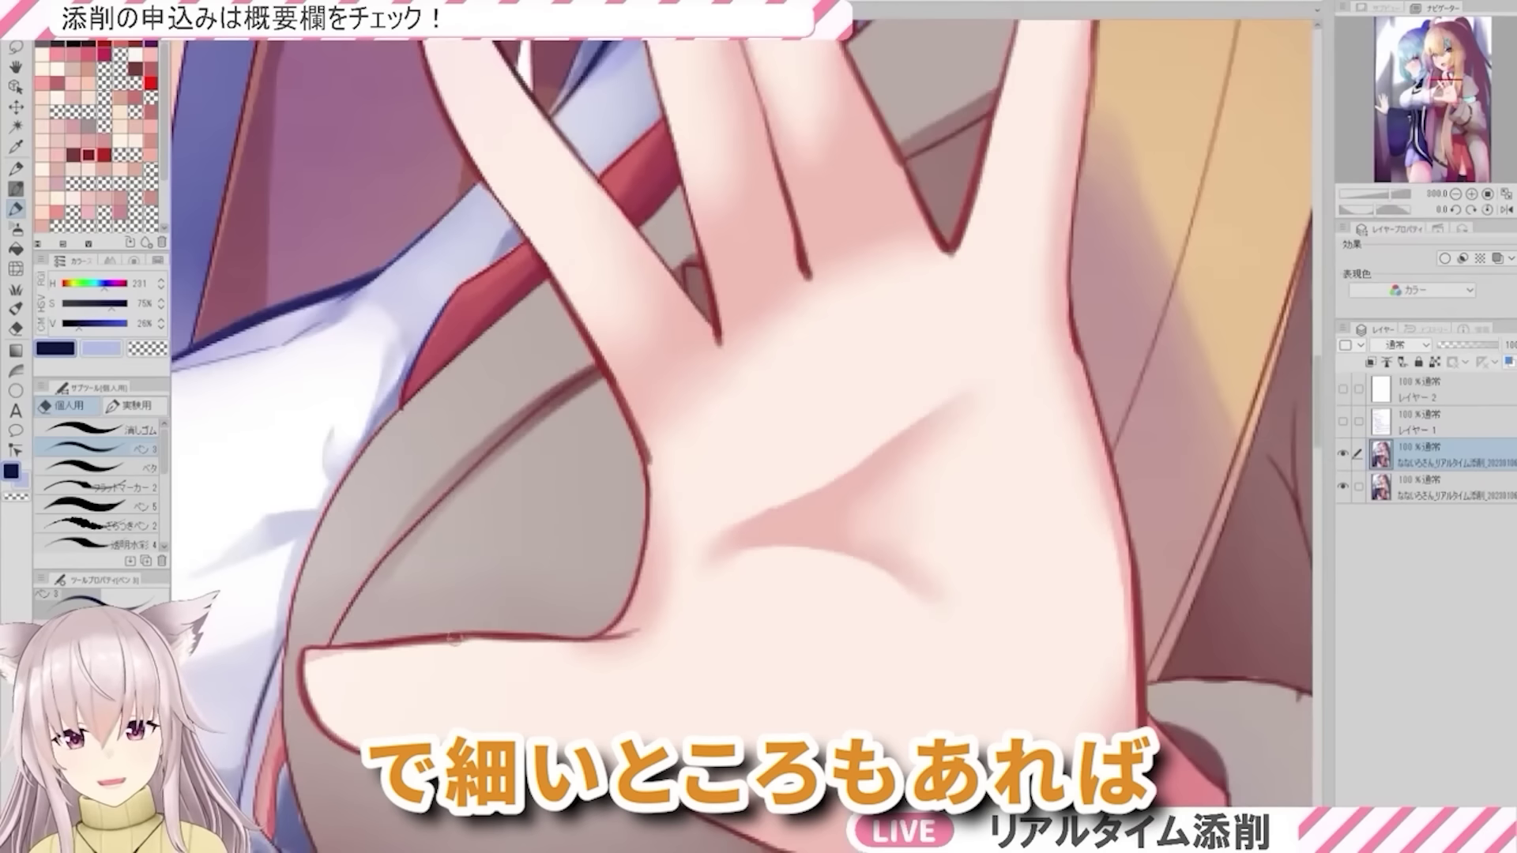
{"action": "scroll", "coordinate": [477, 652], "scroll_direction": "down", "scroll_amount": 2}
{"action": "scroll", "coordinate": [677, 272], "scroll_direction": "up", "scroll_amount": 4}
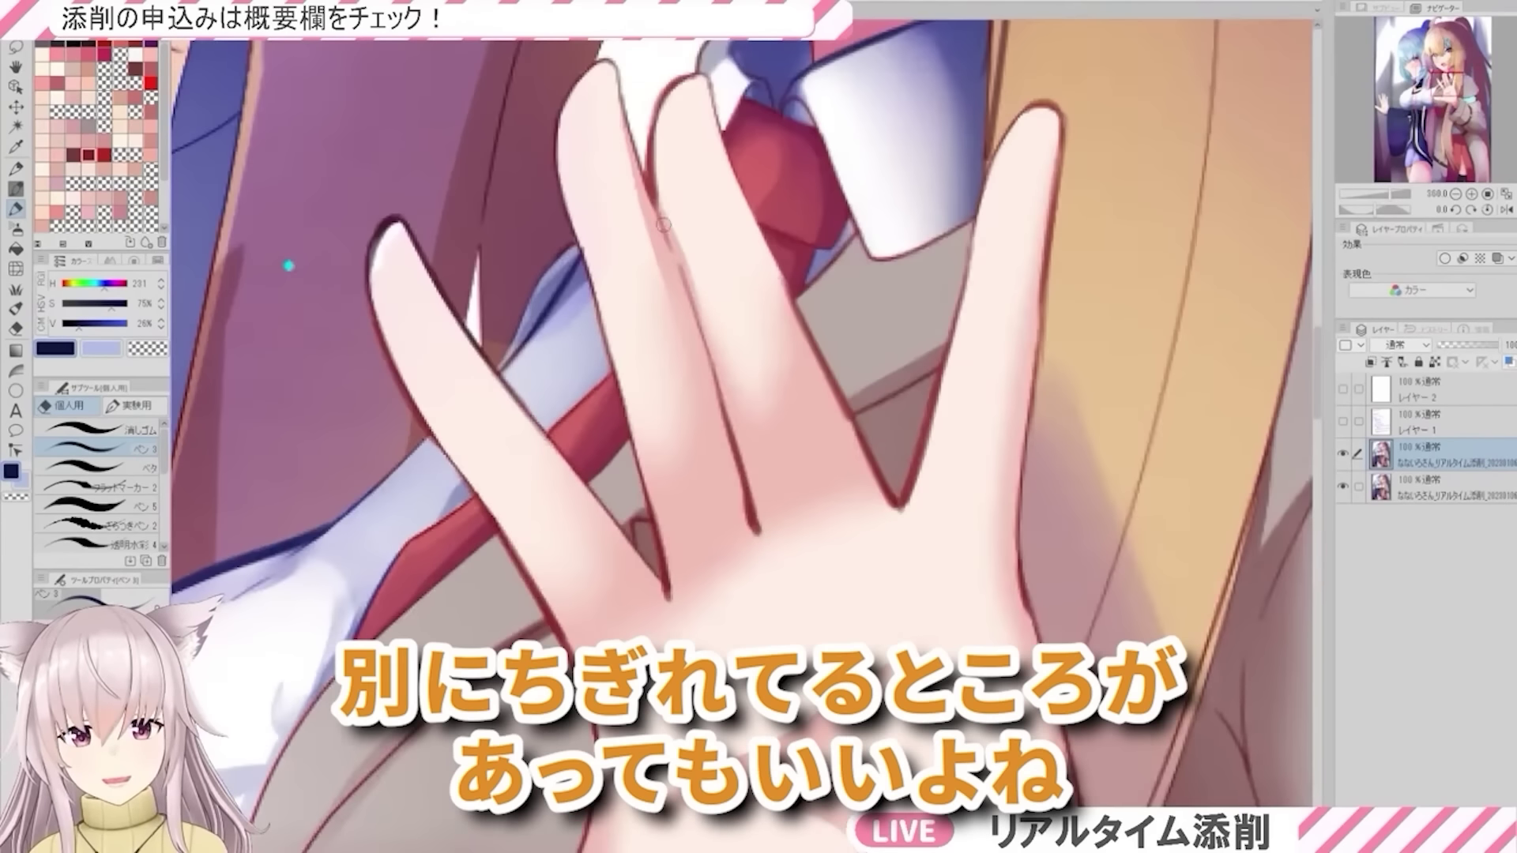
{"action": "scroll", "coordinate": [667, 233], "scroll_direction": "down", "scroll_amount": 3}
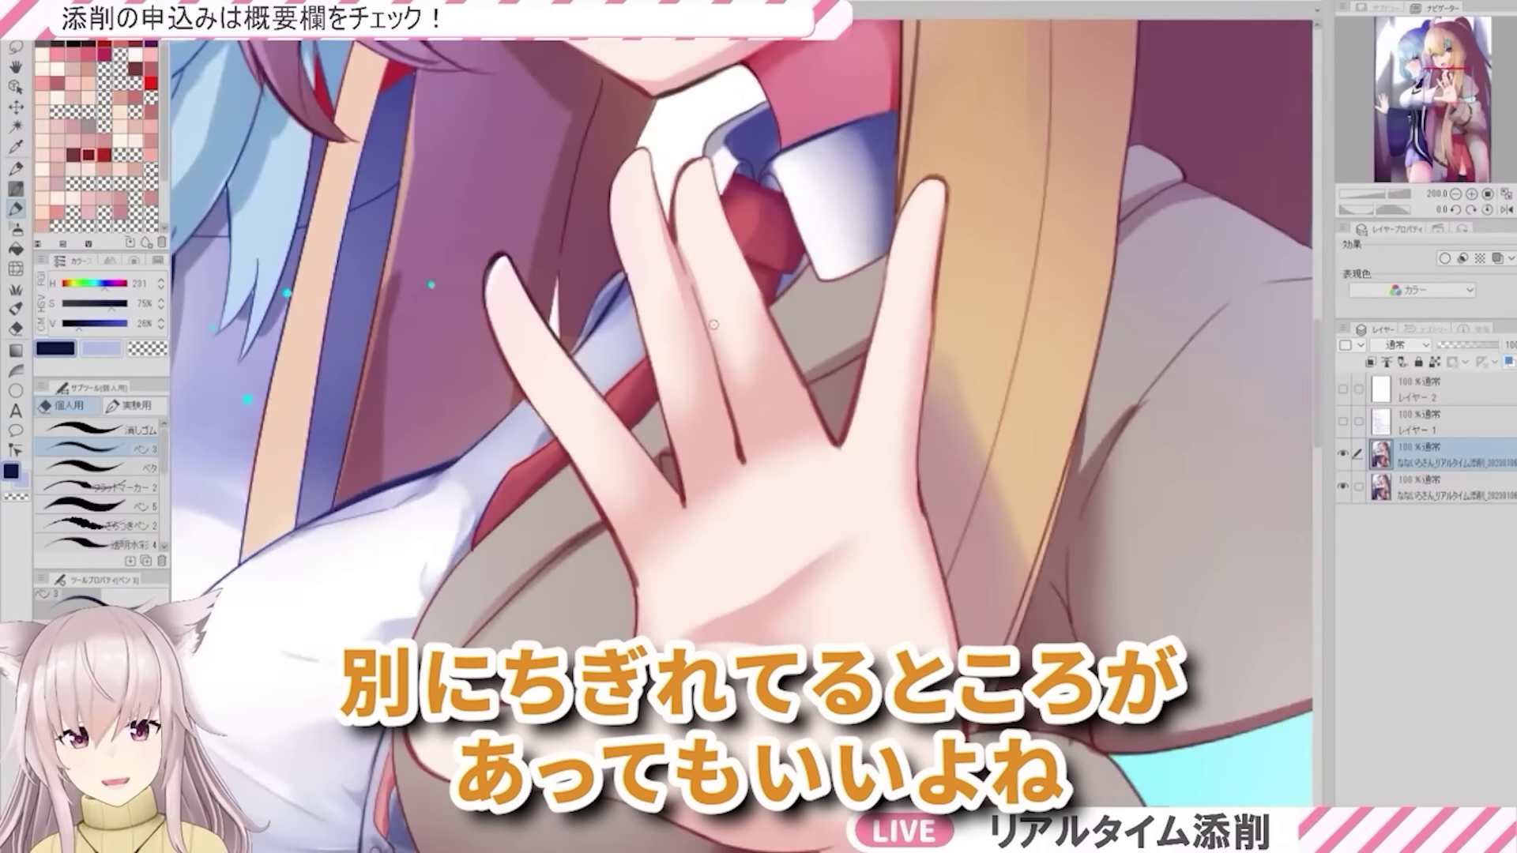
{"action": "scroll", "coordinate": [528, 234], "scroll_direction": "up", "scroll_amount": 4}
{"action": "scroll", "coordinate": [528, 234], "scroll_direction": "down", "scroll_amount": 3}
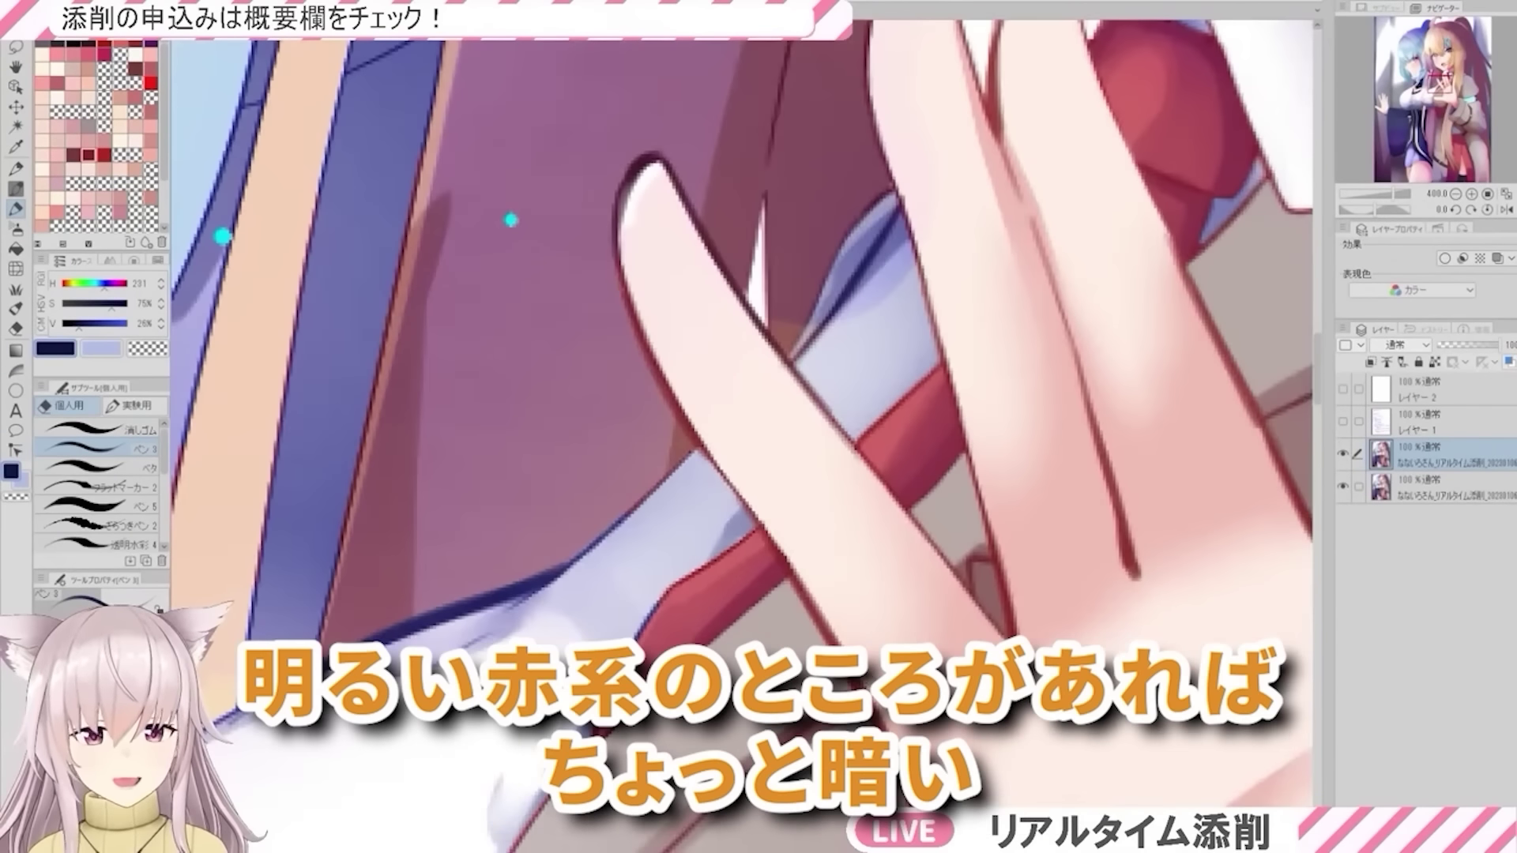
{"action": "scroll", "coordinate": [802, 624], "scroll_direction": "up", "scroll_amount": 5}
{"action": "scroll", "coordinate": [802, 624], "scroll_direction": "down", "scroll_amount": 3}
{"action": "scroll", "coordinate": [675, 308], "scroll_direction": "up", "scroll_amount": 4}
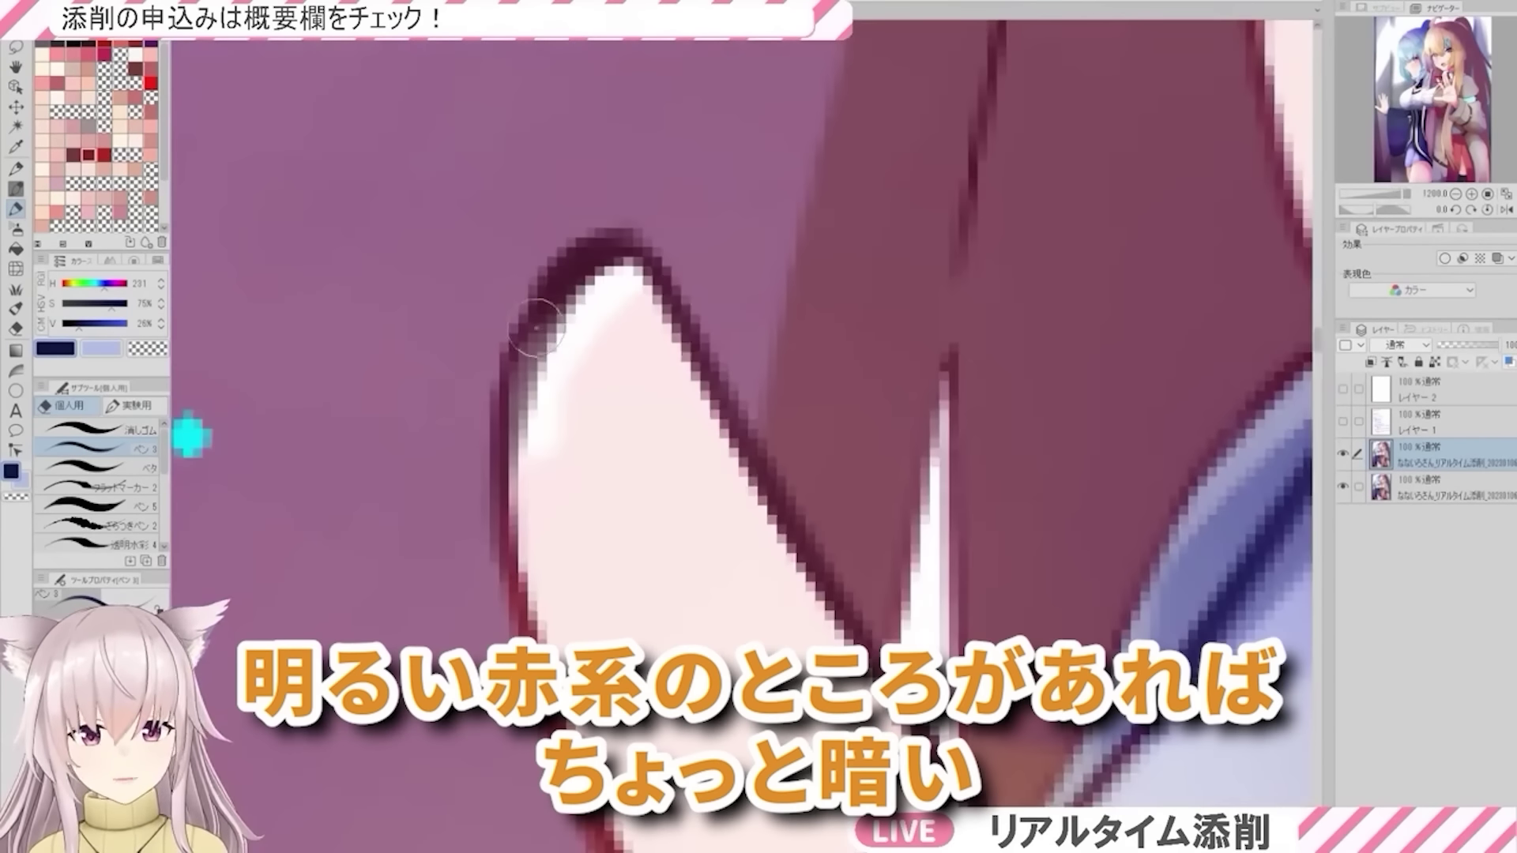
{"action": "scroll", "coordinate": [676, 308], "scroll_direction": "down", "scroll_amount": 4}
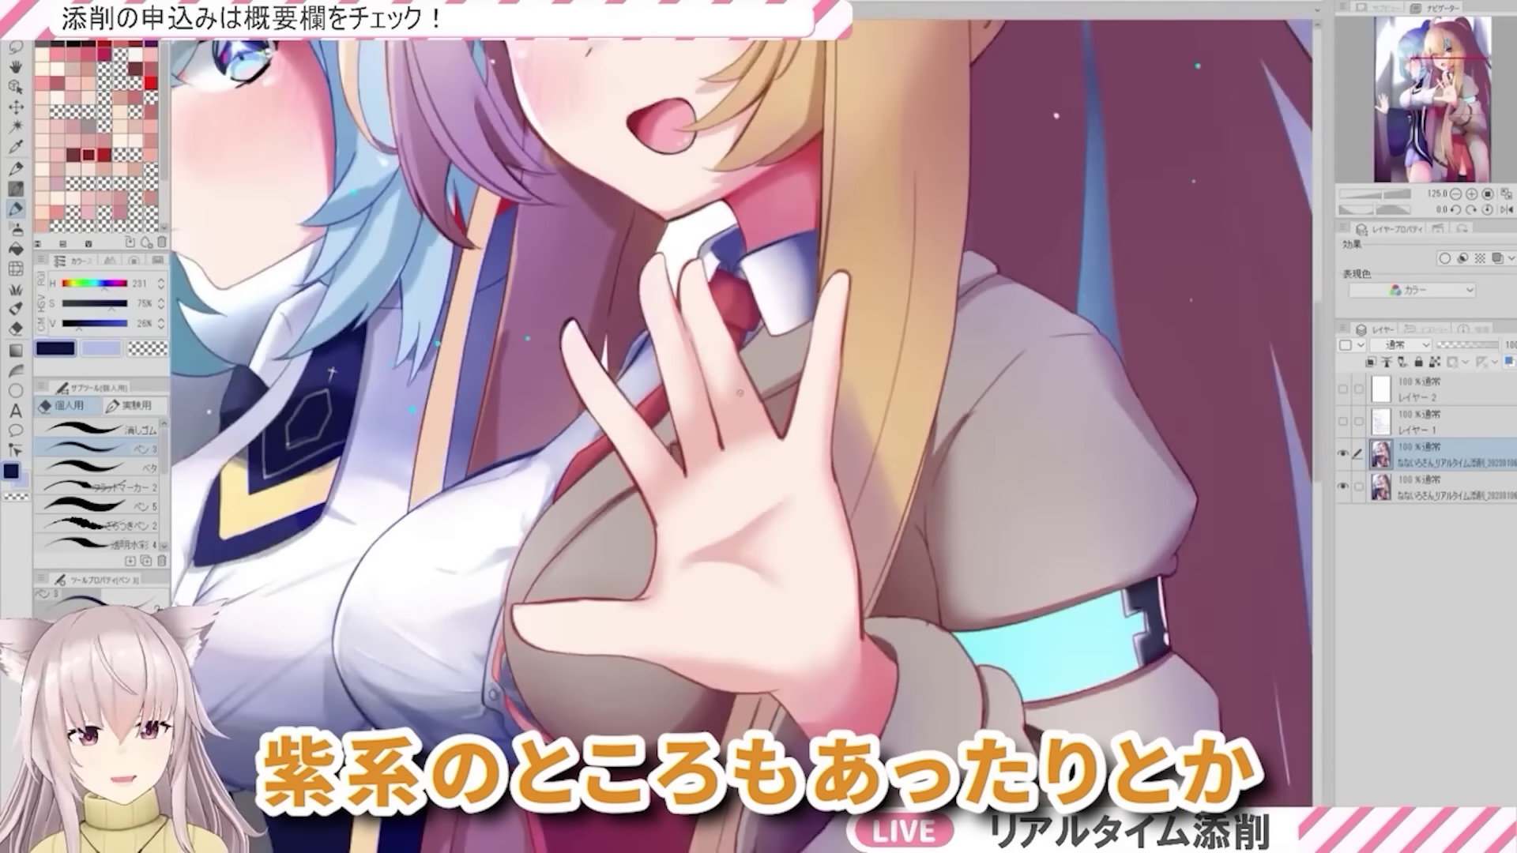
{"action": "scroll", "coordinate": [703, 411], "scroll_direction": "down", "scroll_amount": 3}
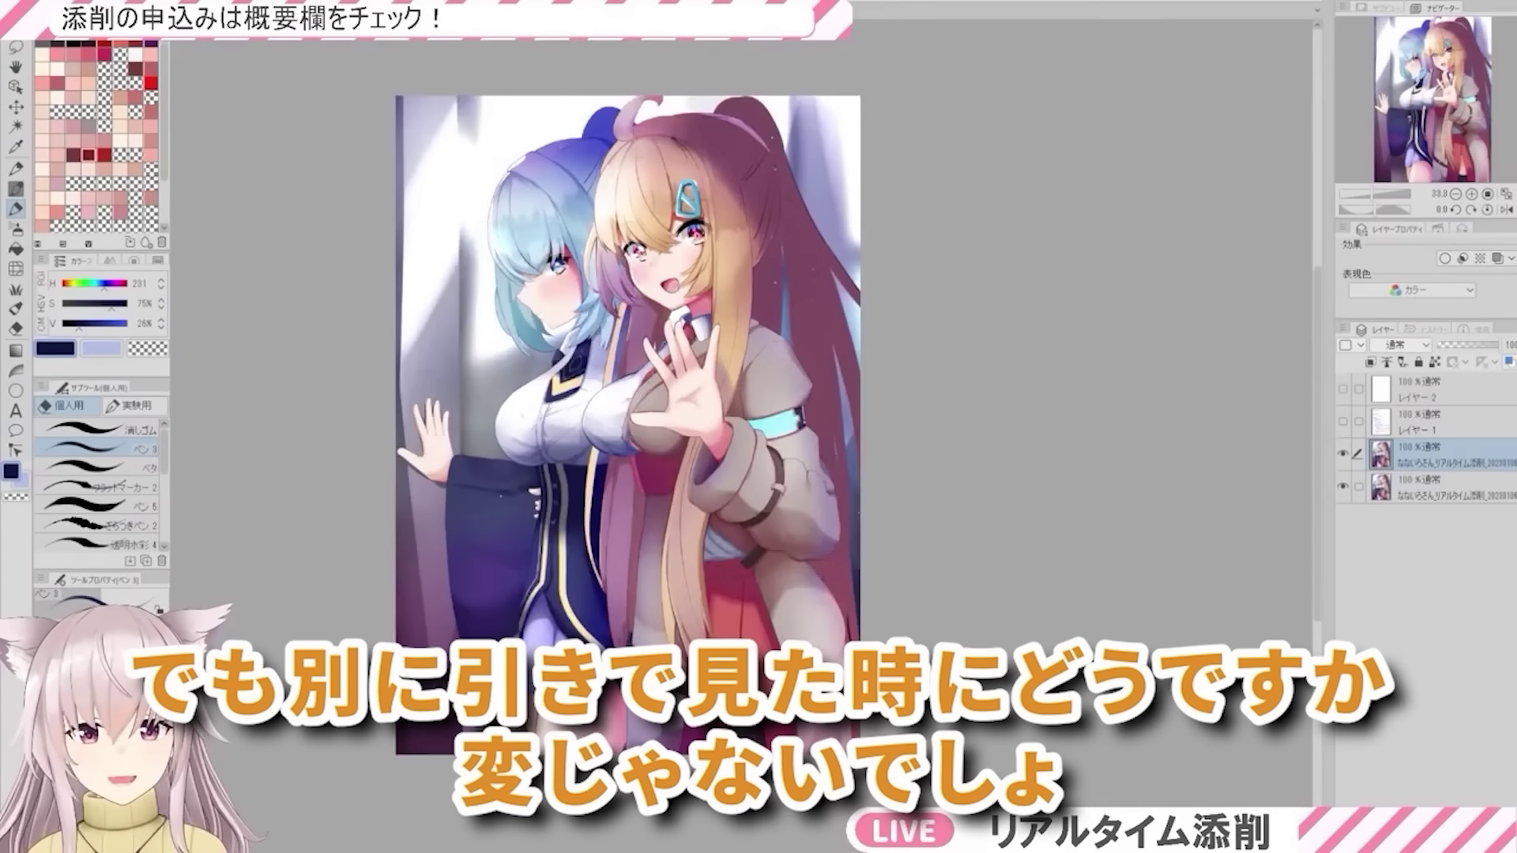
- Fit the whole two-girl illustration to the window with Ctrl+0
{"action": "key", "text": "ctrl+0"}
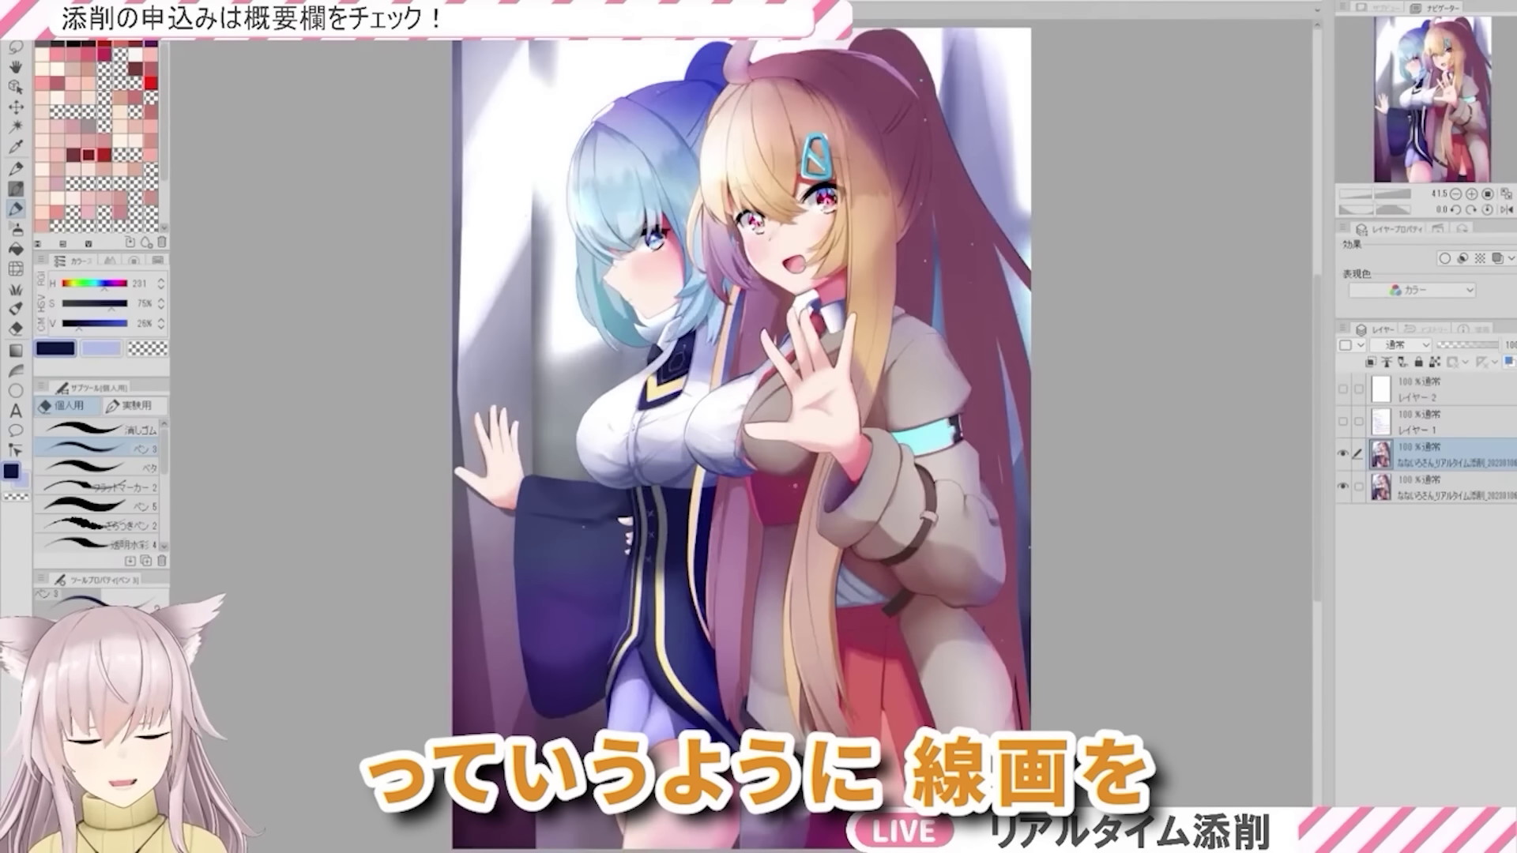